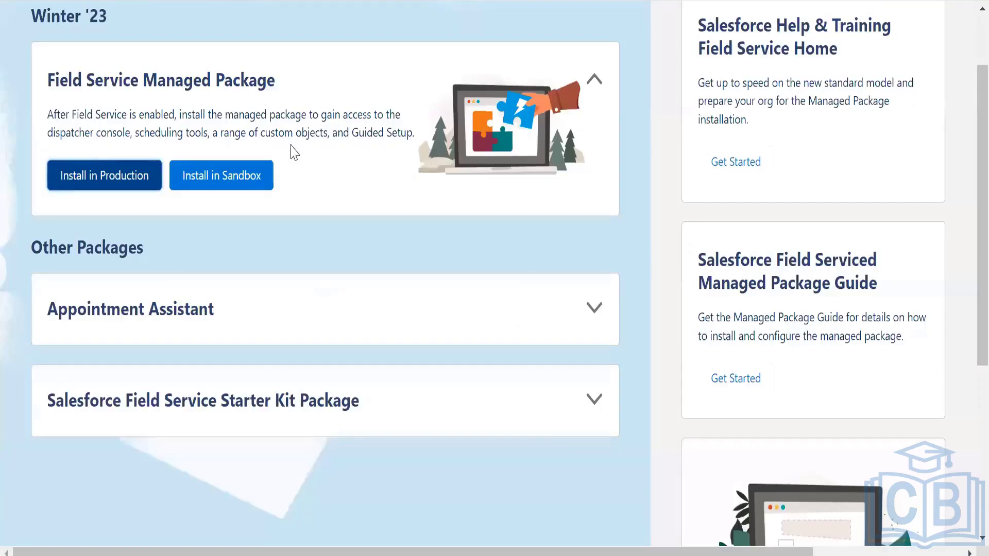
drag(48, 79, 282, 88)
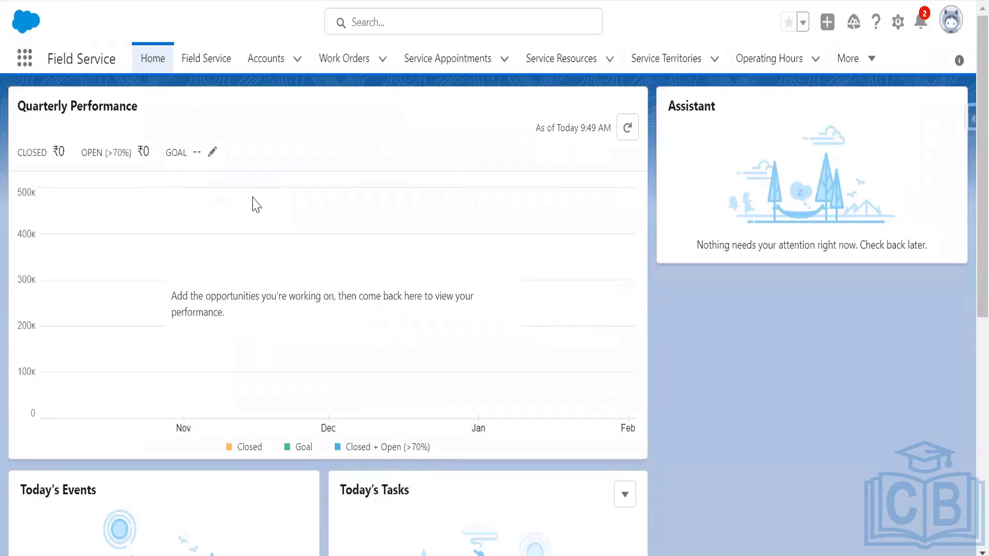
Open Setup, search it for "field service" and open the Field Service Settings page.
click(897, 23)
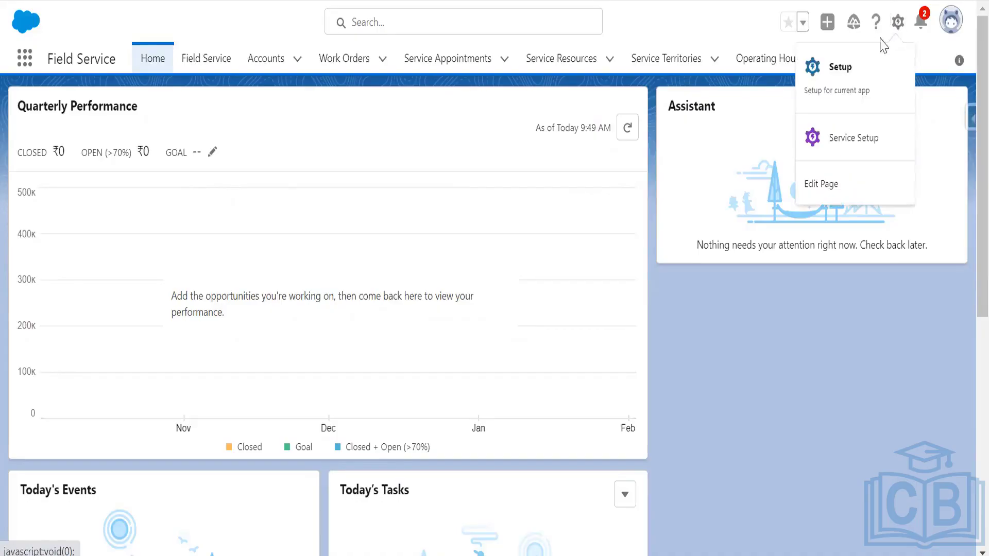
click(836, 82)
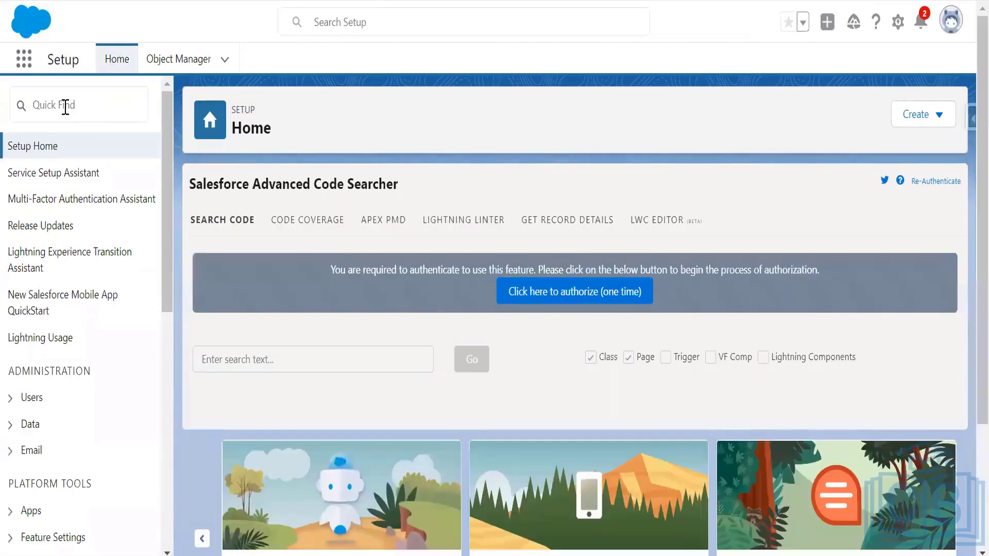
click(65, 107)
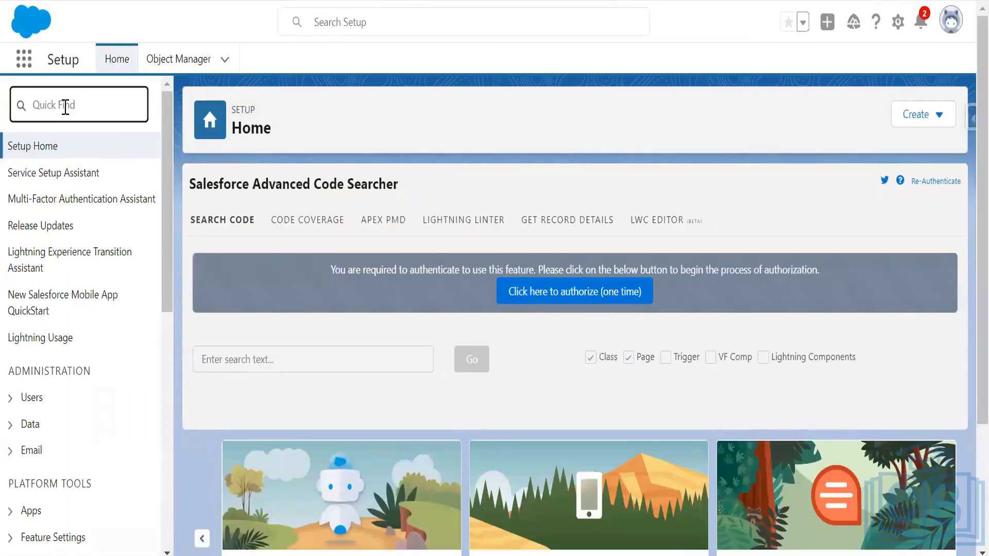
text(field)
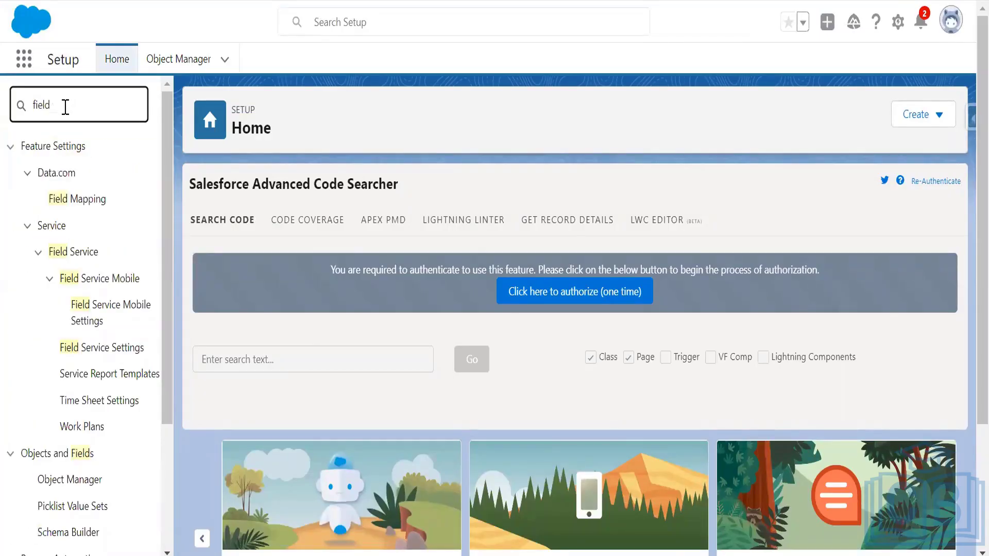
text( service)
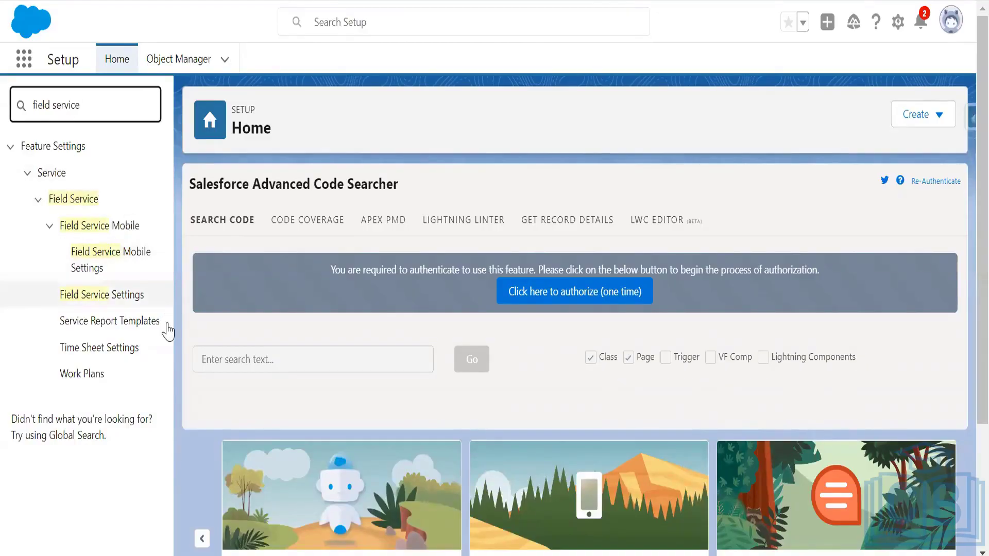
click(122, 303)
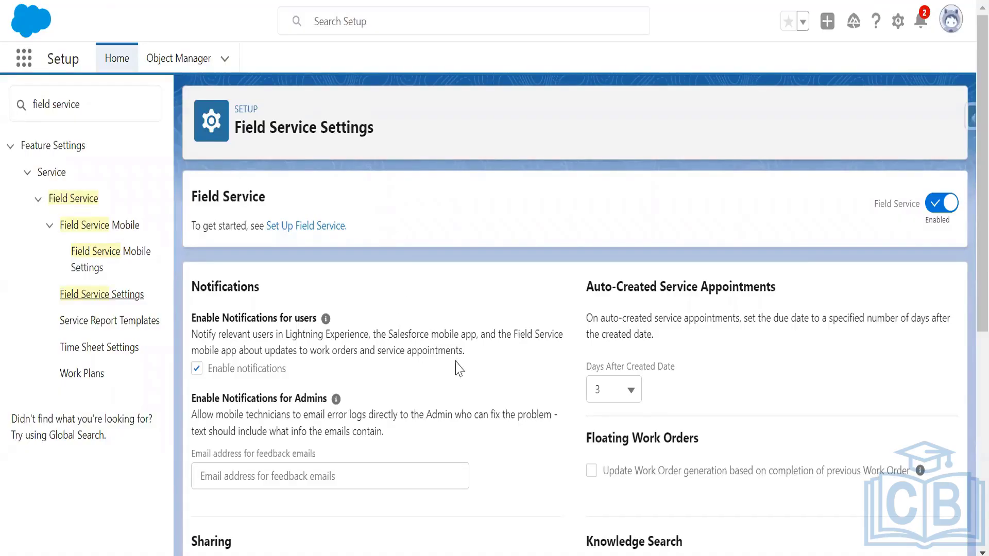
Review the Field Service Settings page, including the notifications, sharing, integration, scheduling and advanced permission options.
scroll(967, 325, down, 1)
scroll(967, 325, down, 3)
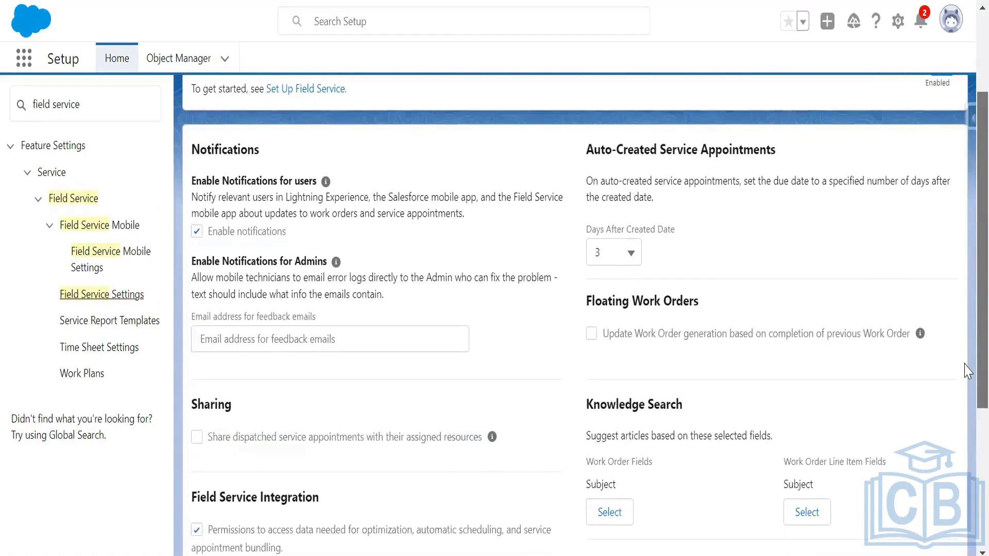
scroll(967, 369, down, 1)
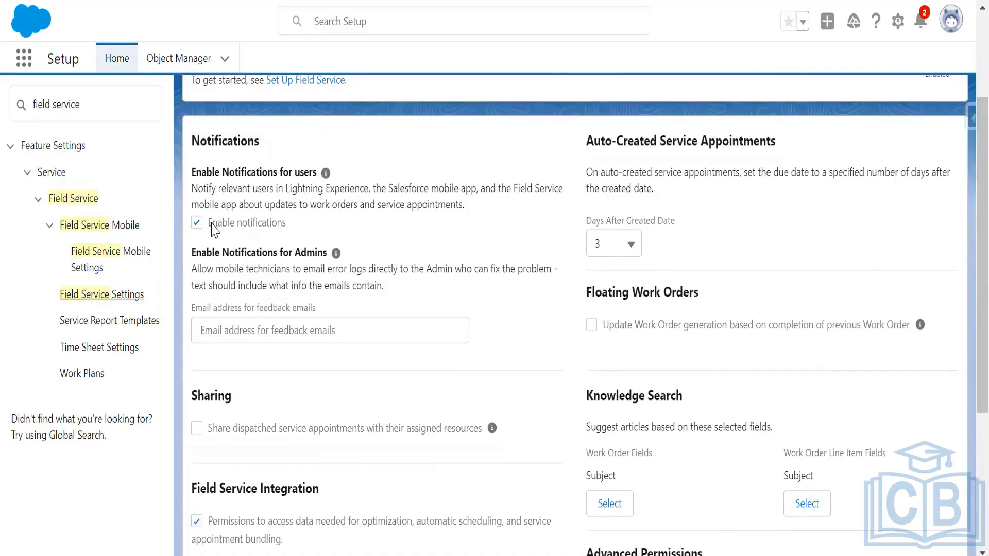
drag(211, 223, 285, 224)
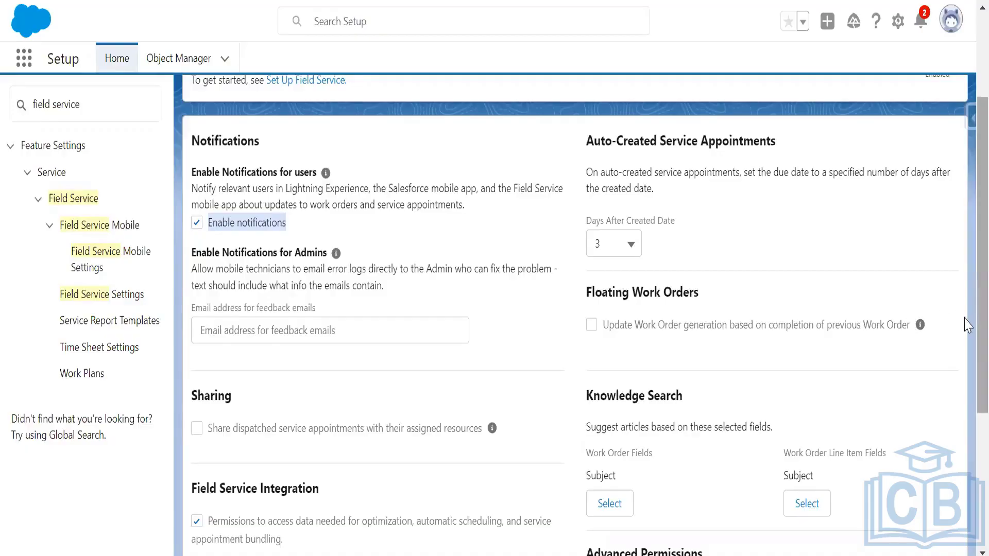
scroll(967, 388, down, 1)
scroll(967, 389, down, 4)
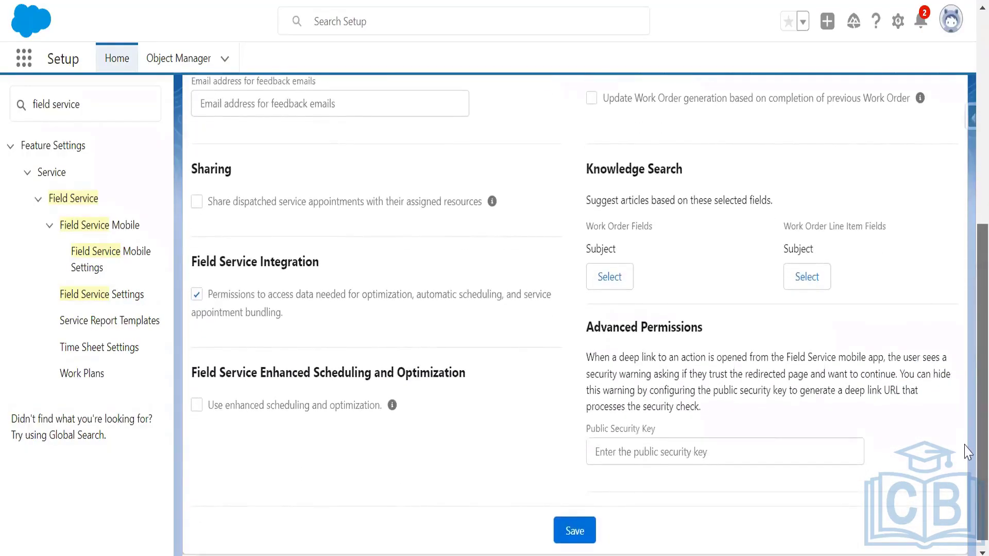
scroll(967, 452, up, 6)
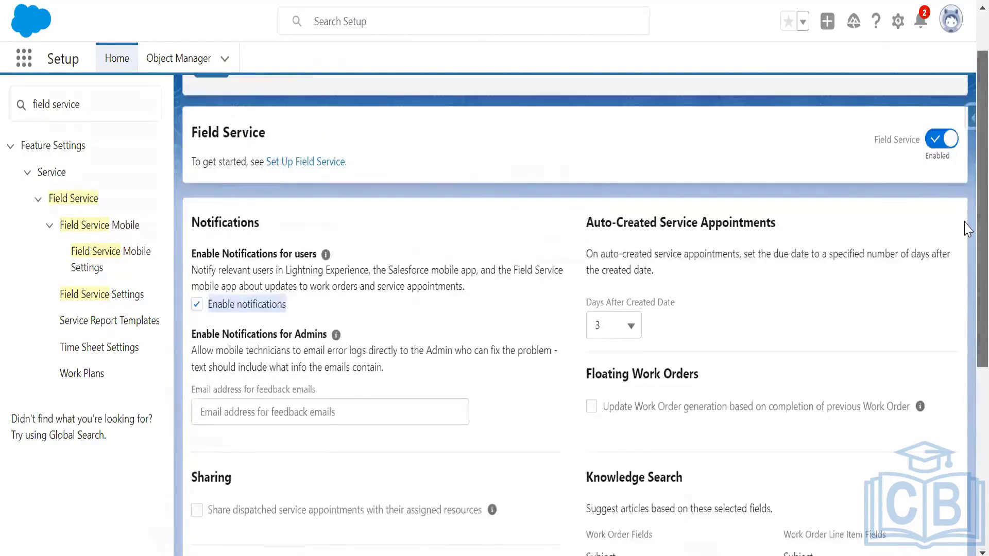
scroll(967, 229, up, 2)
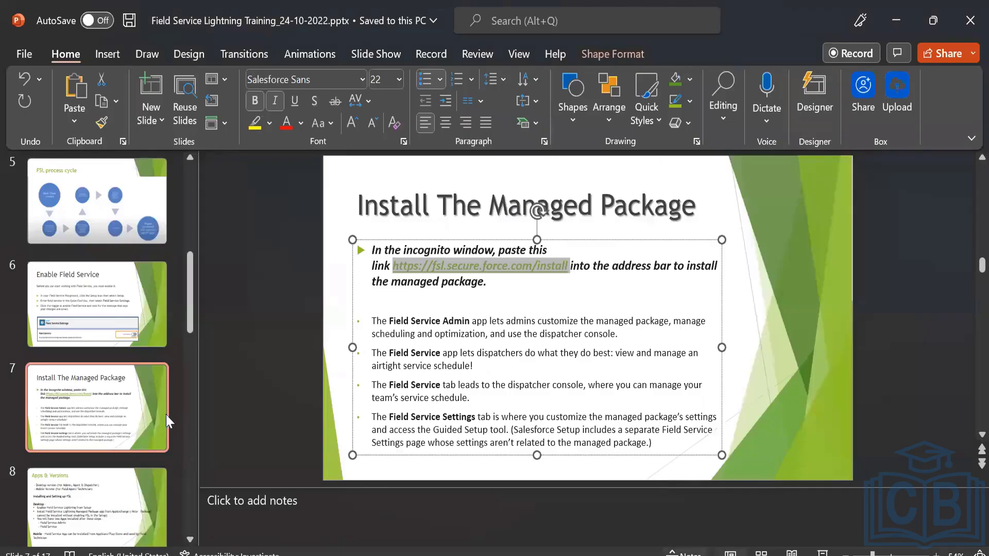
Switch to the PowerPoint training deck and view the Apps & Versions slide and the Create and Assign Permission Sets slide.
scroll(191, 355, down, 2)
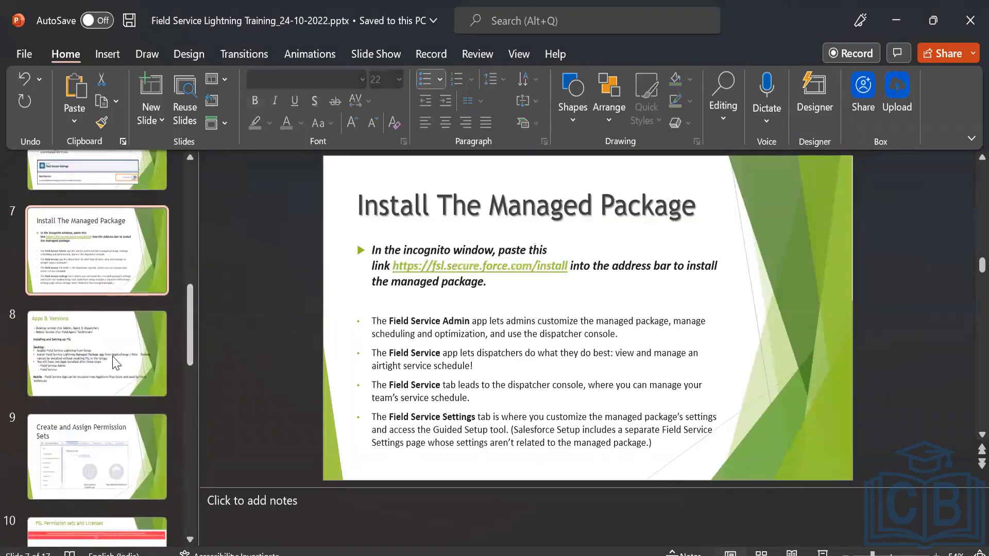
click(103, 363)
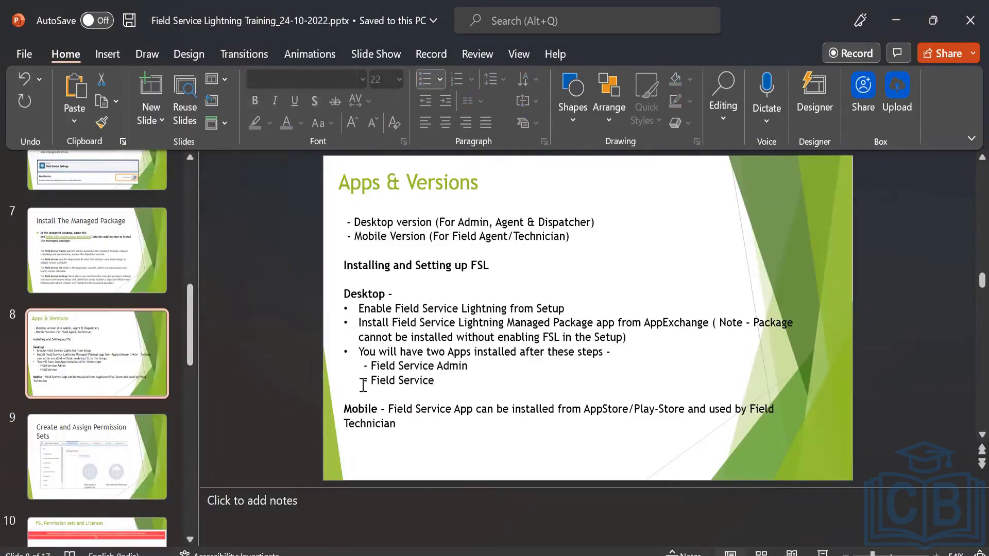
scroll(194, 361, down, 1)
drag(193, 361, 193, 364)
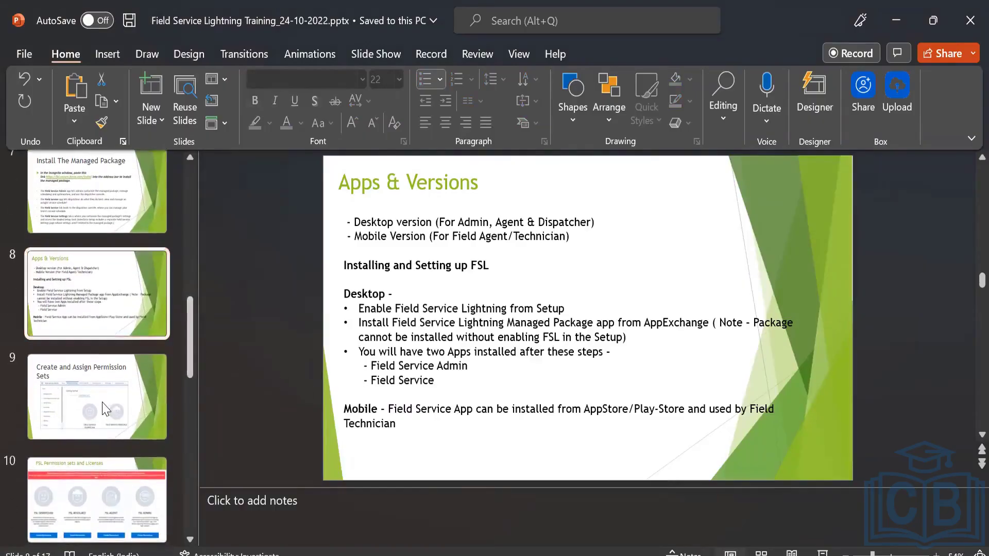
click(104, 410)
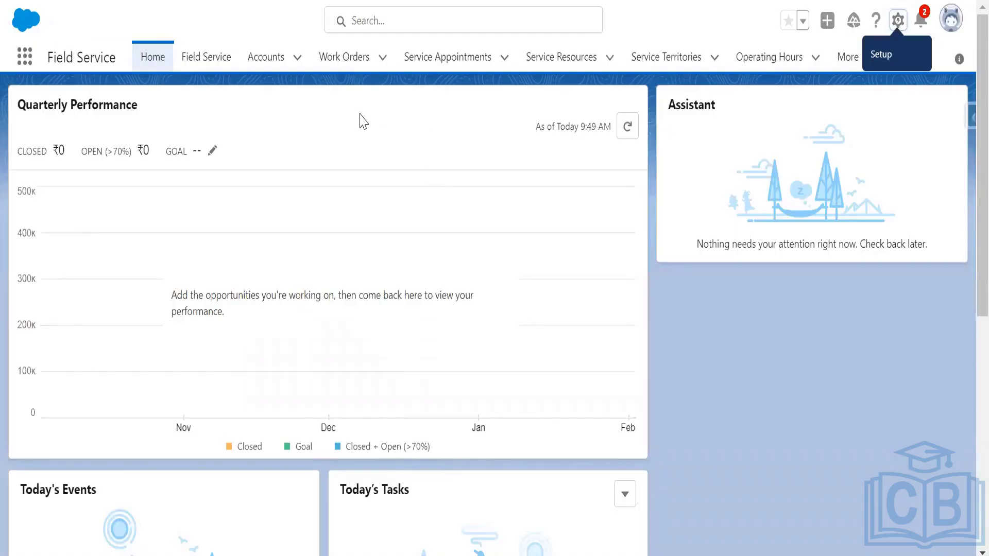
Switch back to Salesforce and open the dispatcher console of the Field Service app, reloading the page.
click(210, 63)
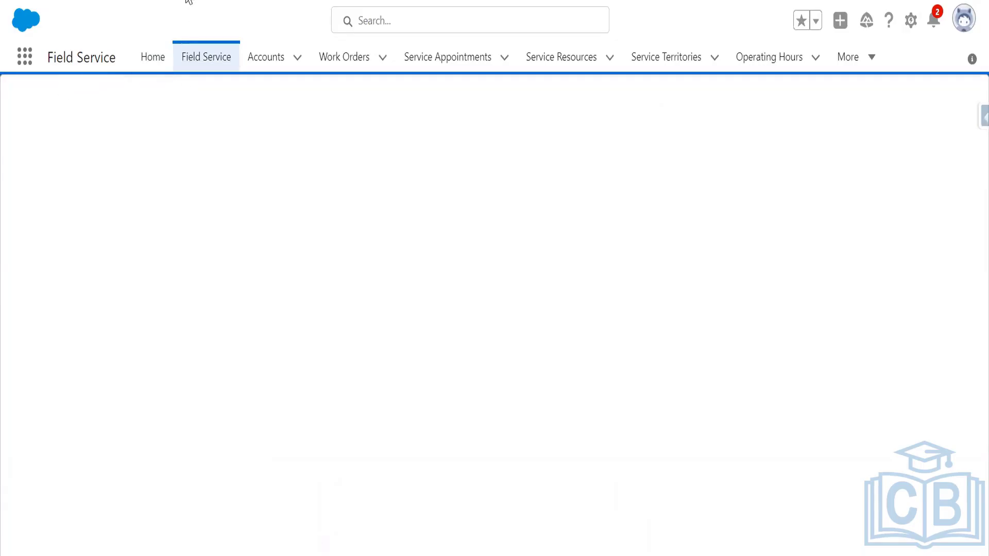
key(F5)
drag(77, 69, 110, 60)
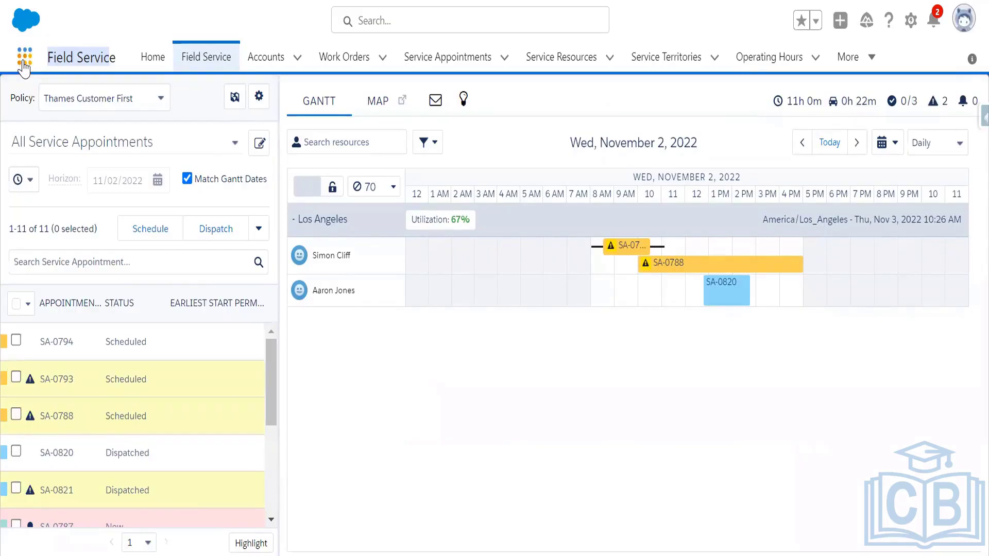
Find the managed package's Field Service Settings by searching apps and items for "field", and show its permission sets.
click(24, 57)
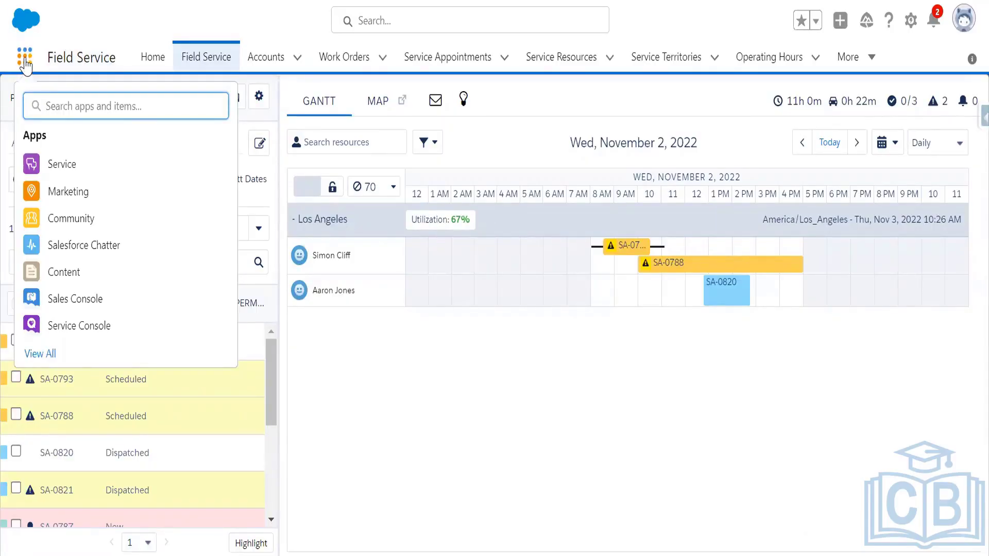
text(field)
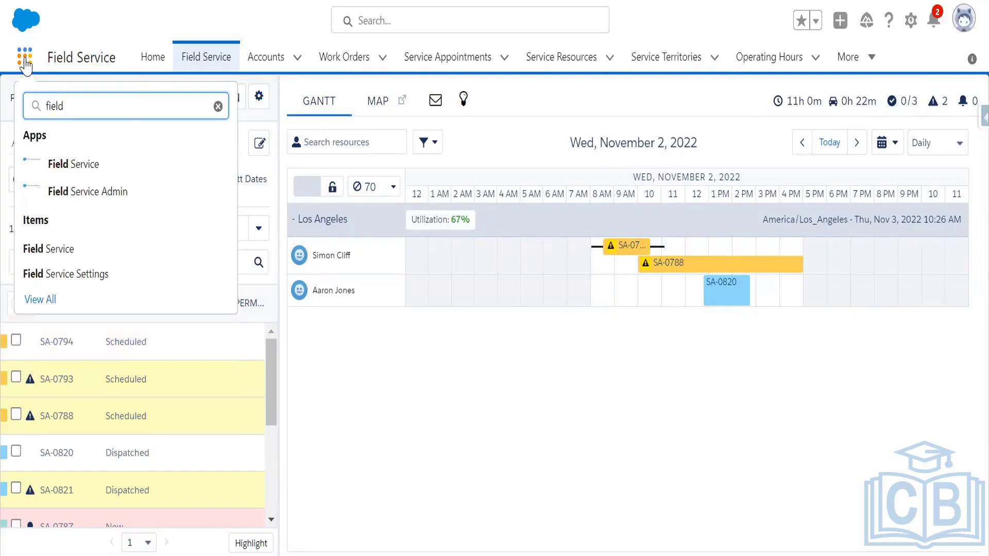
click(120, 281)
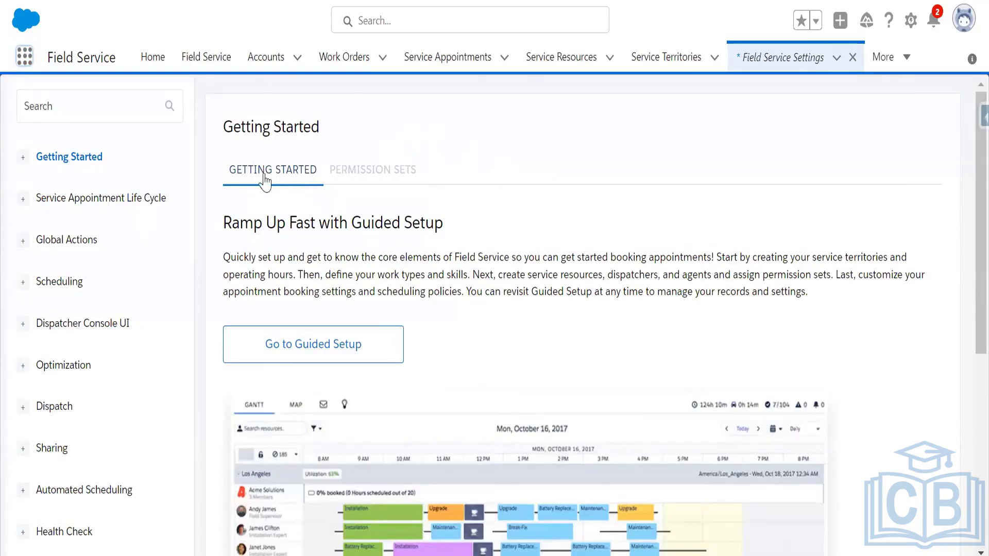
click(368, 178)
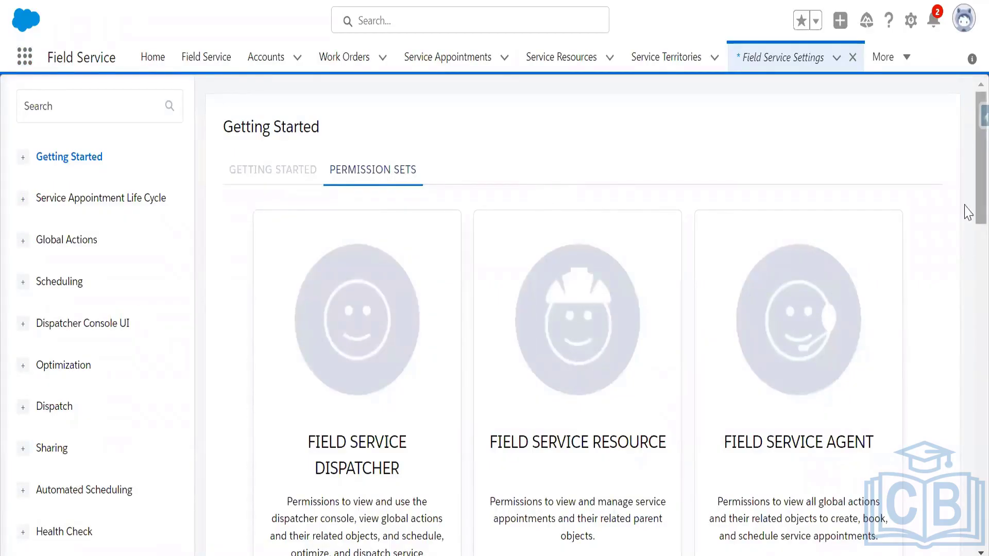
Examine the Field Service permission sets, from Dispatcher, Resource and Agent to Optimization Service Access, and their update status.
scroll(967, 231, down, 2)
scroll(876, 257, down, 2)
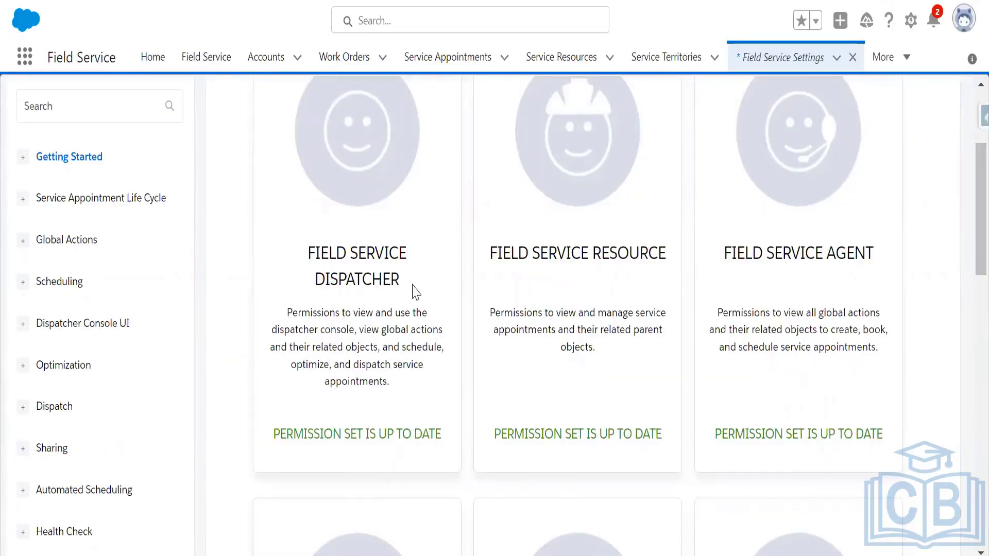
drag(380, 278, 308, 250)
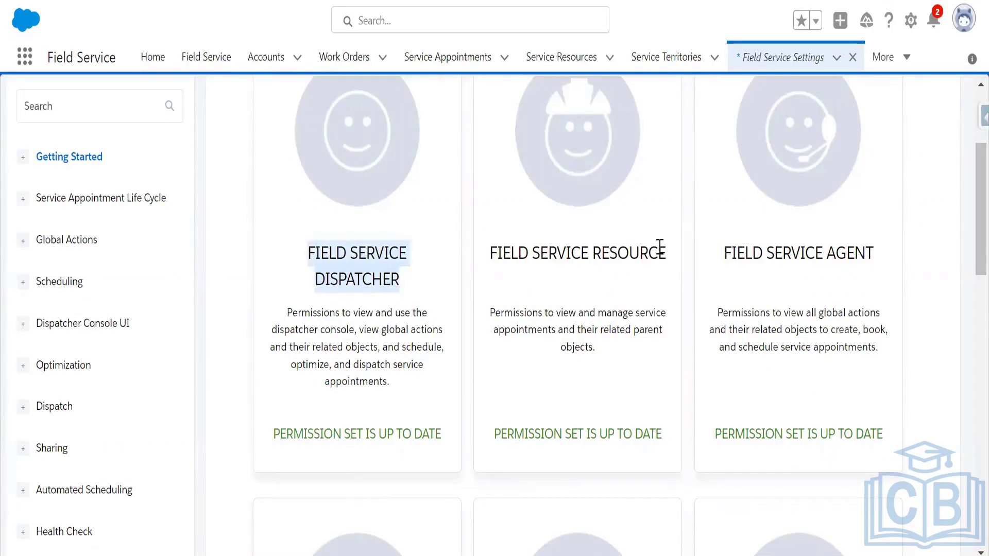
drag(664, 254, 489, 254)
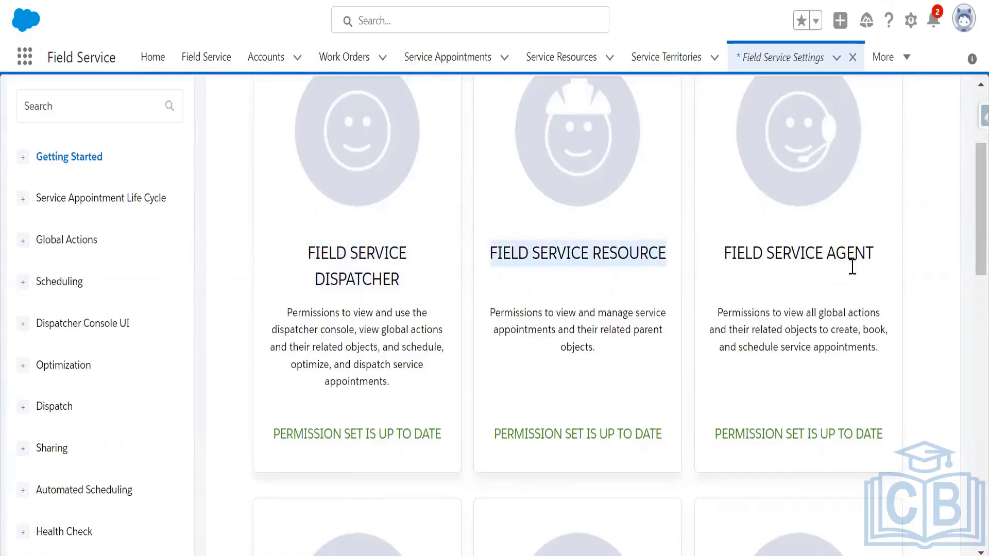
drag(878, 262, 724, 252)
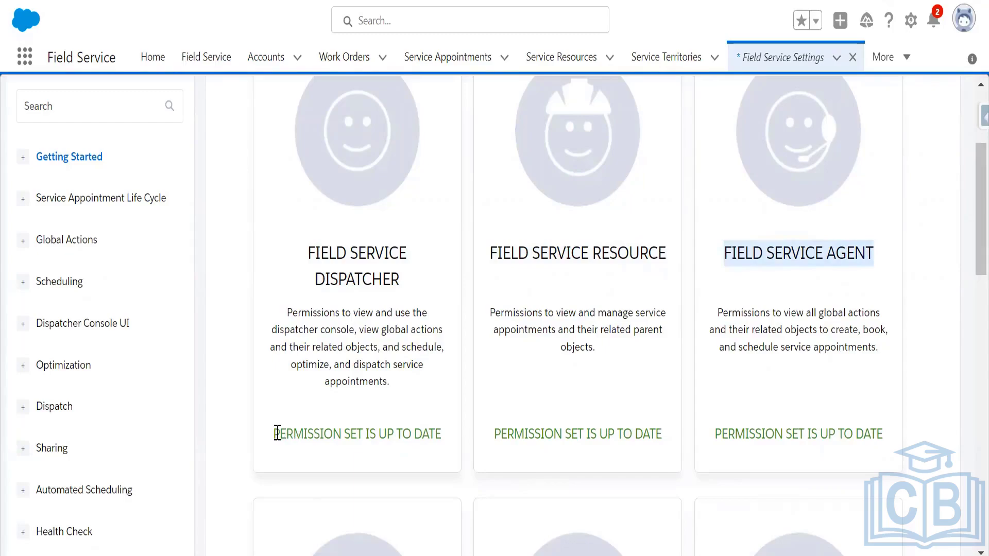
drag(279, 432, 437, 428)
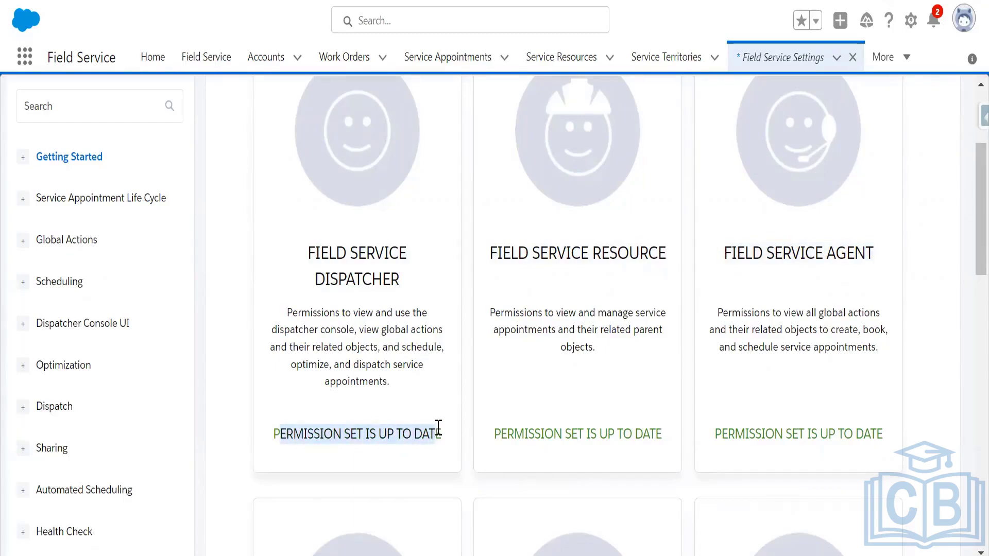
click(275, 436)
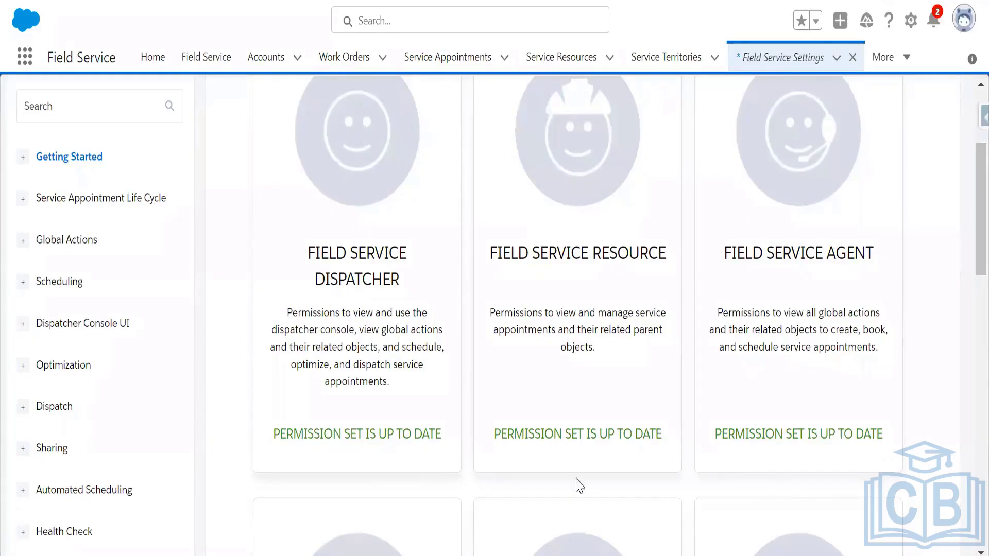
drag(968, 261, 968, 499)
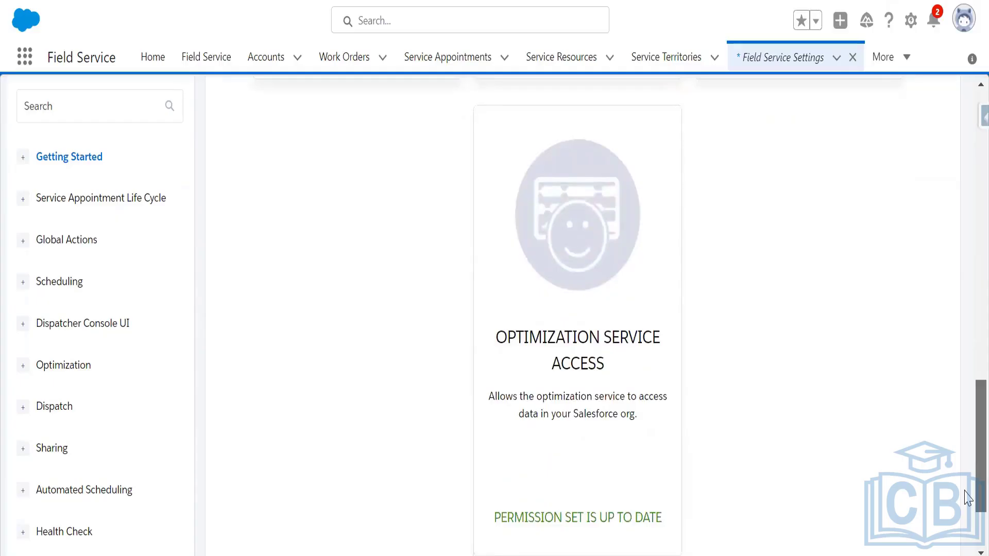
drag(968, 499, 968, 500)
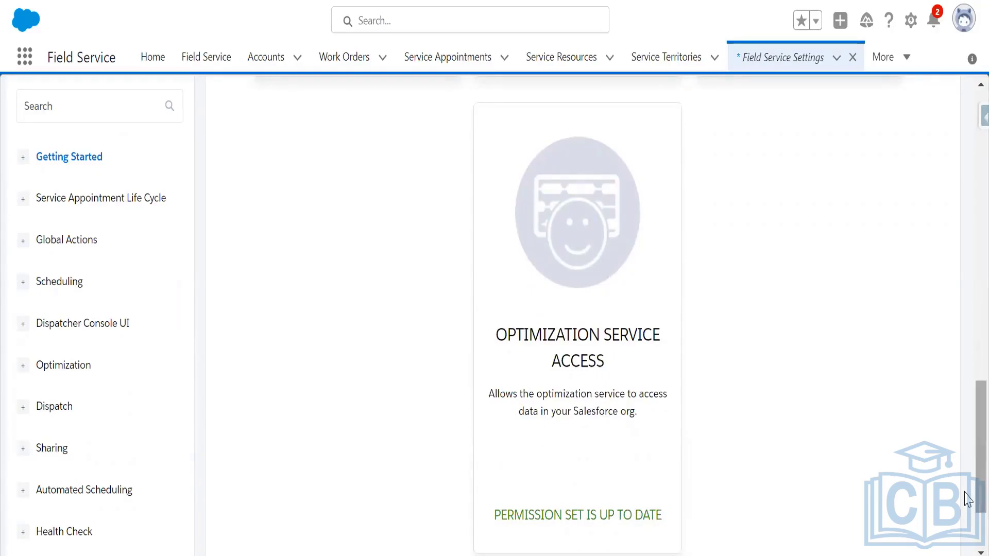
drag(980, 494, 979, 530)
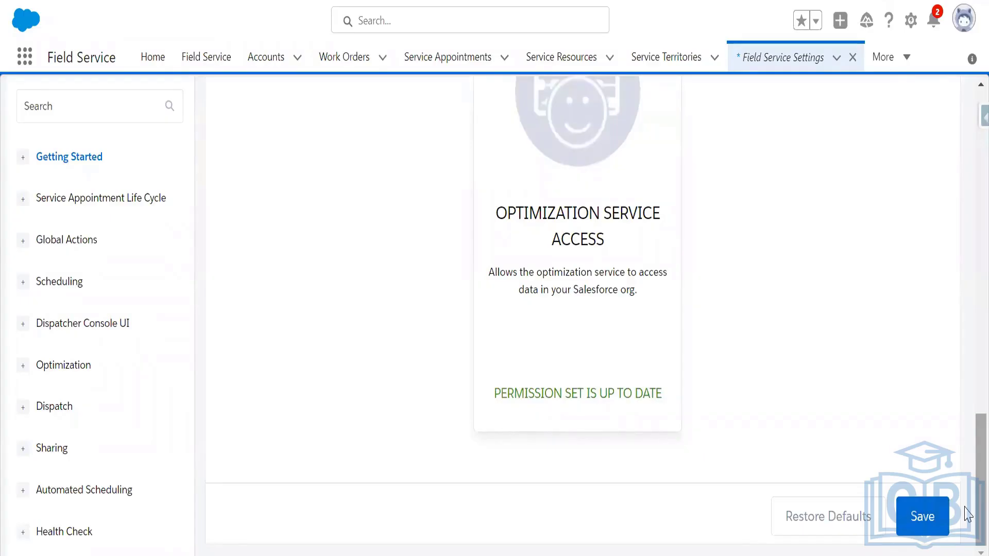
drag(978, 507, 752, 158)
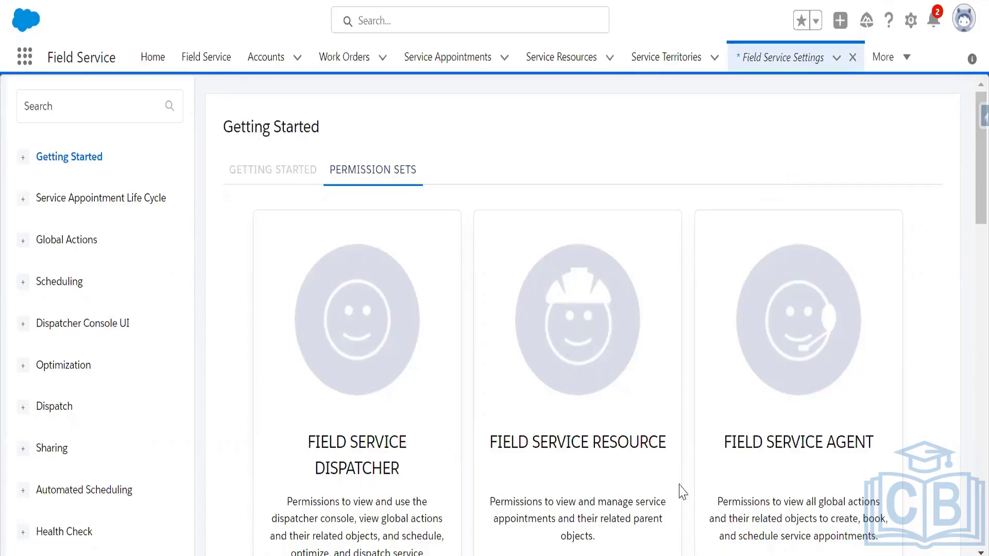
Open Setup, go to the signed-in user's detail page through their profile, and examine its permission set assignments, including Field Service Admin Permissions.
click(910, 22)
click(839, 136)
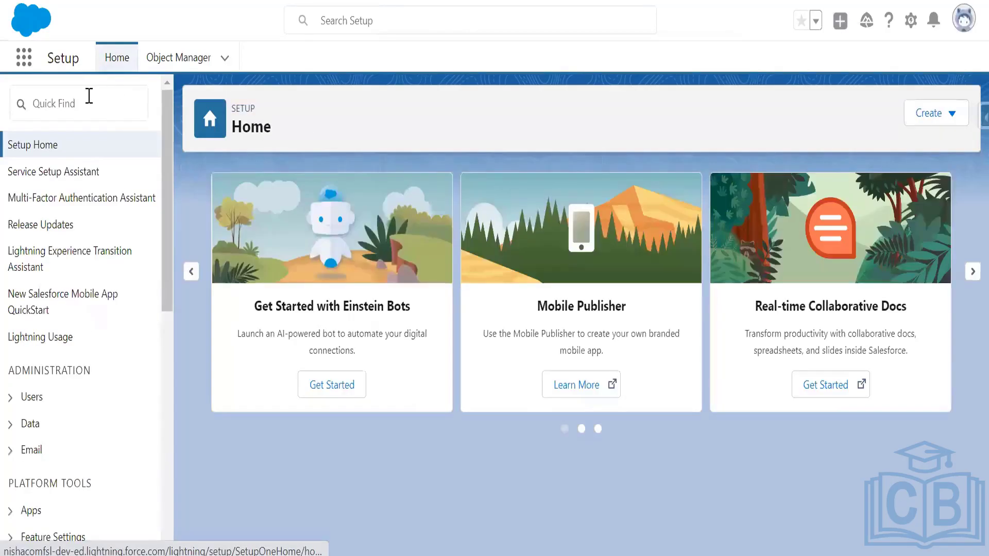
click(89, 97)
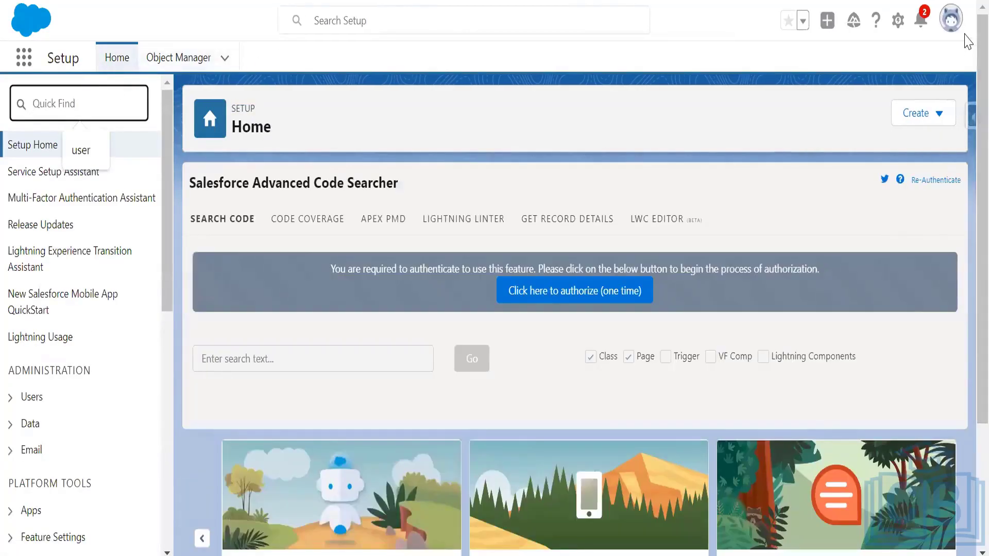
click(956, 25)
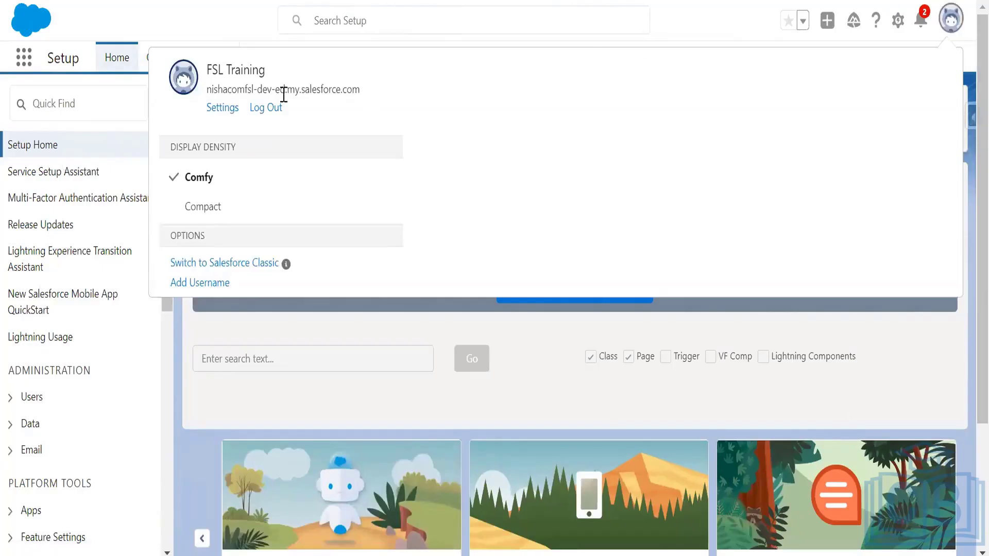
click(251, 72)
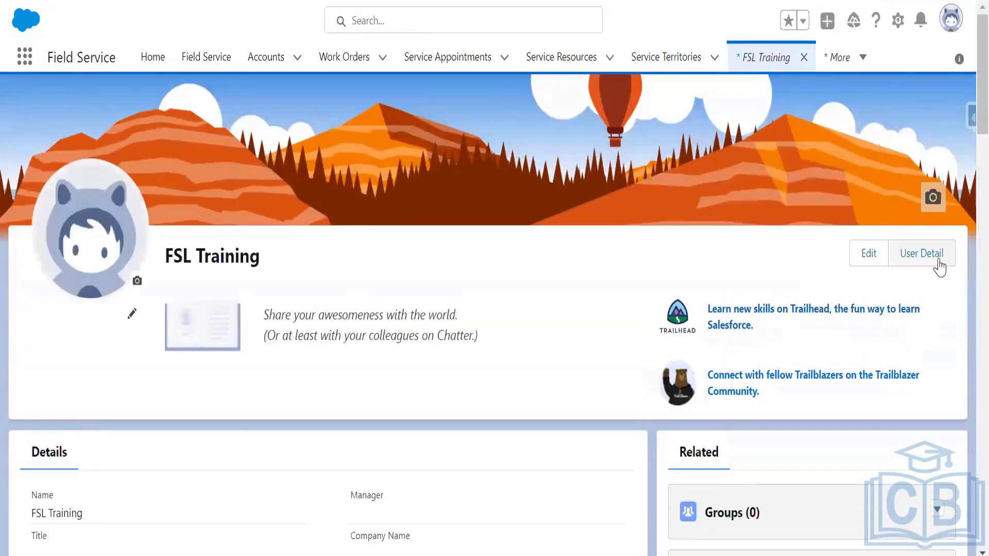
click(921, 262)
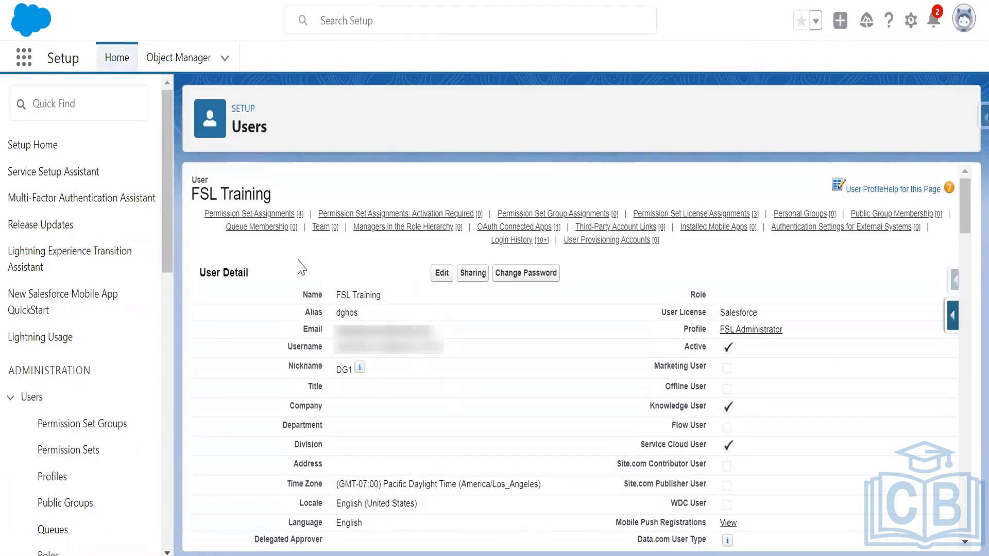
click(264, 214)
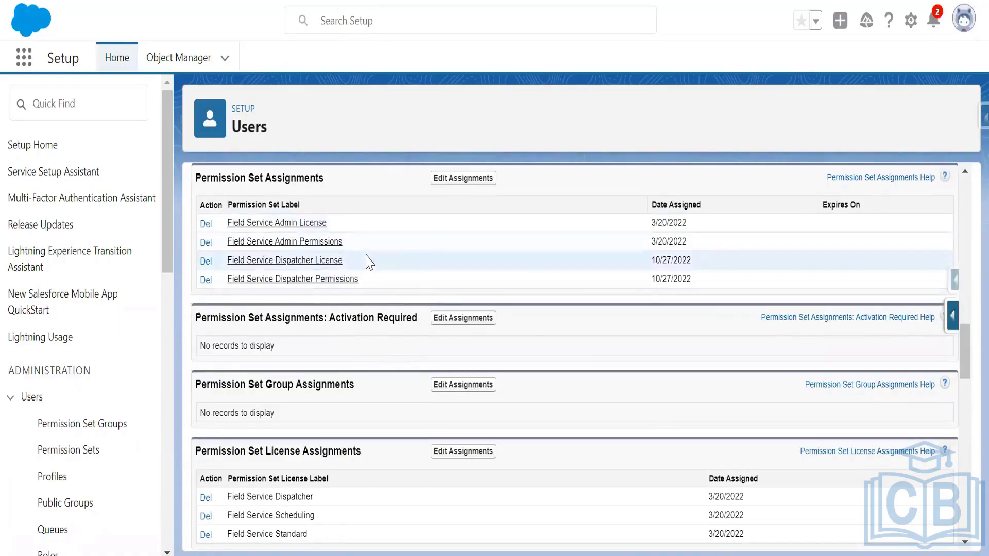
drag(348, 246, 228, 253)
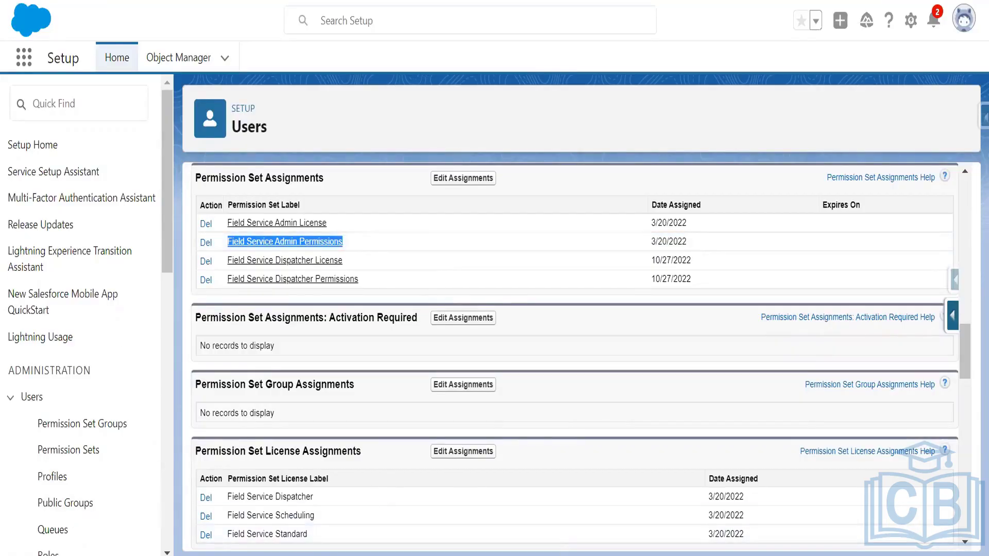
Switch to the PowerPoint training deck, view the FSL Permission sets and Licenses slide, and return to Salesforce.
key(alt+Tab)
click(101, 522)
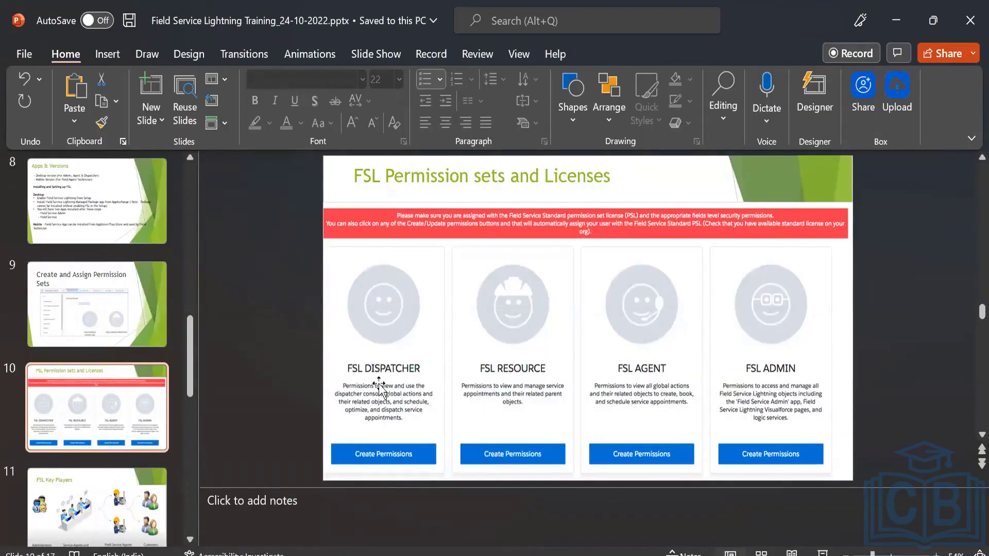
key(alt+Tab)
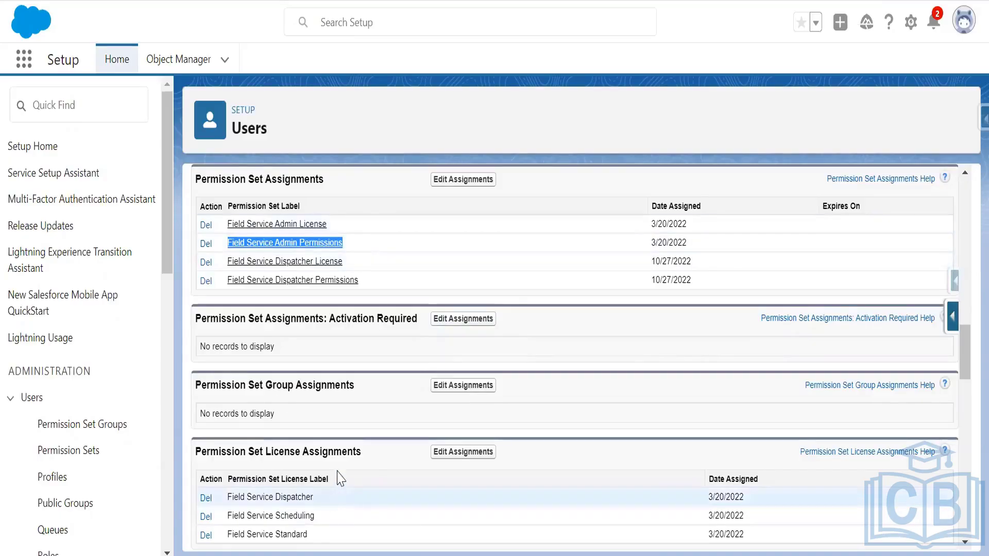
Examine the user's permission set license assignments: Field Service Dispatcher, Field Service Scheduling and Field Service Standard.
drag(355, 454, 245, 464)
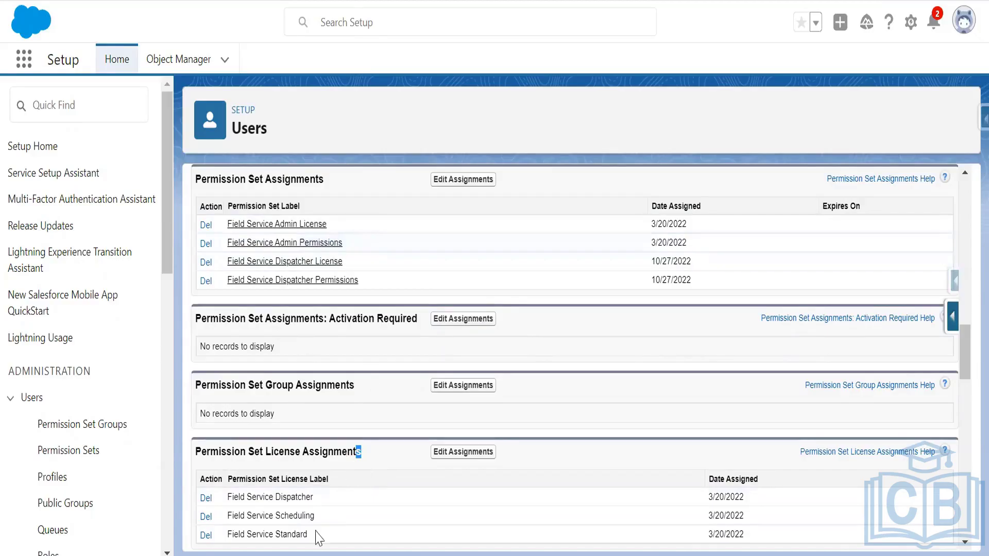
click(364, 453)
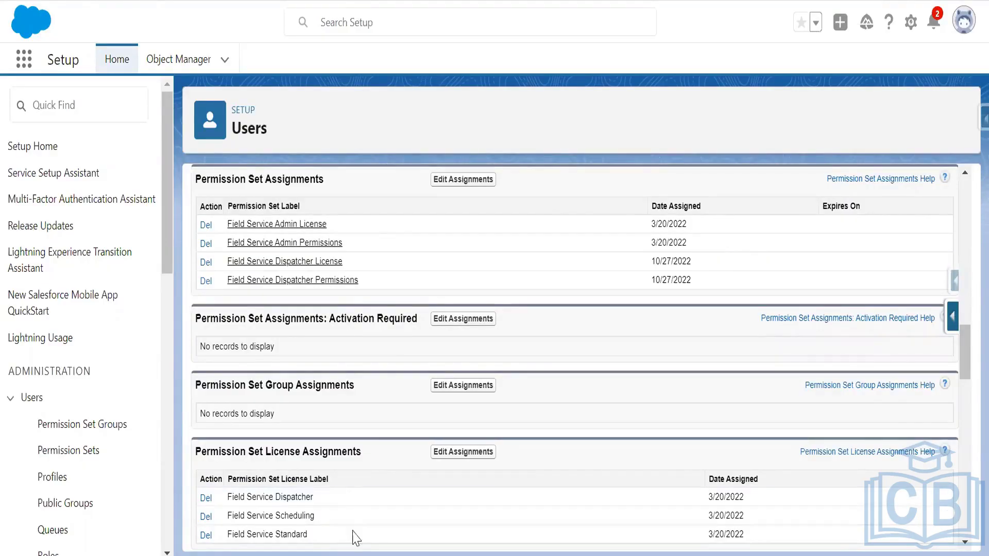
drag(203, 455, 372, 469)
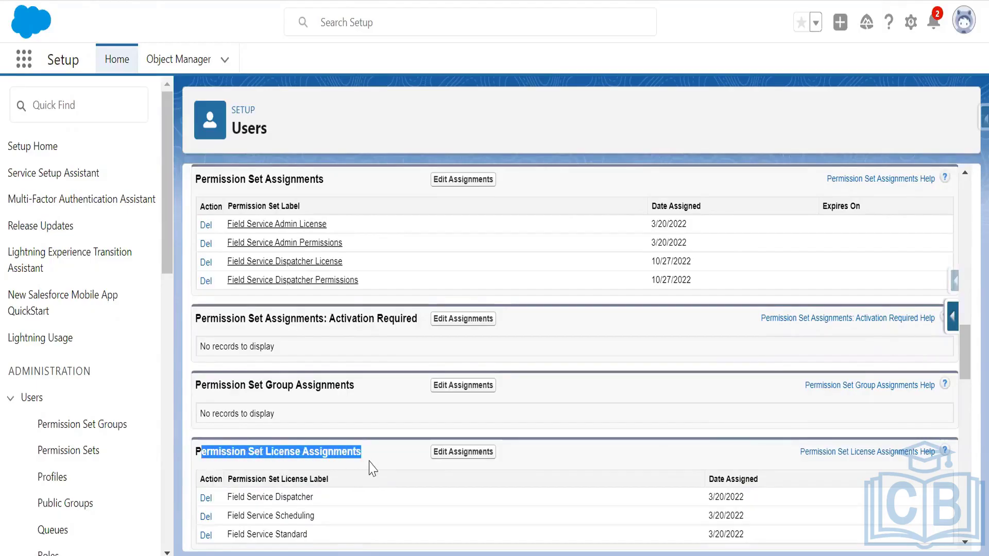
click(287, 514)
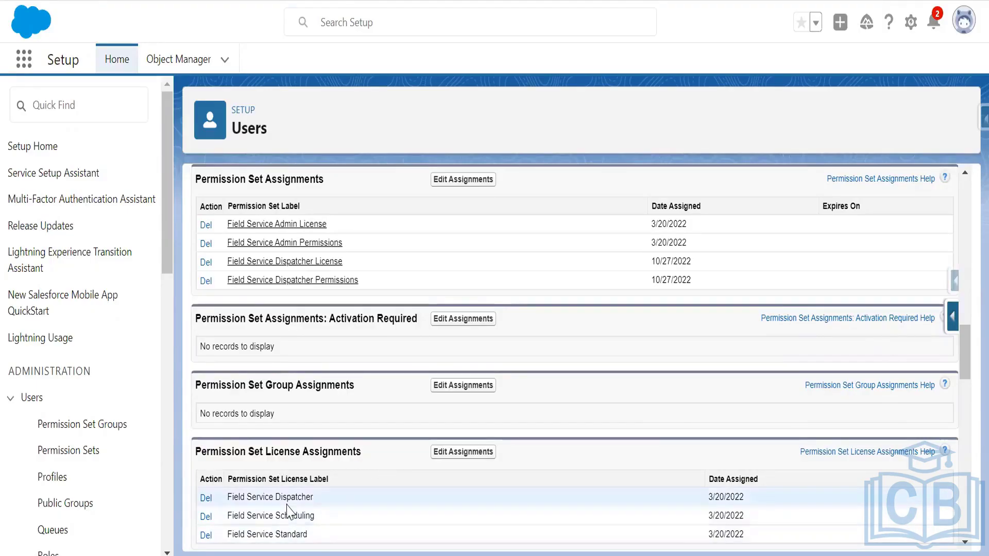
double_click(286, 498)
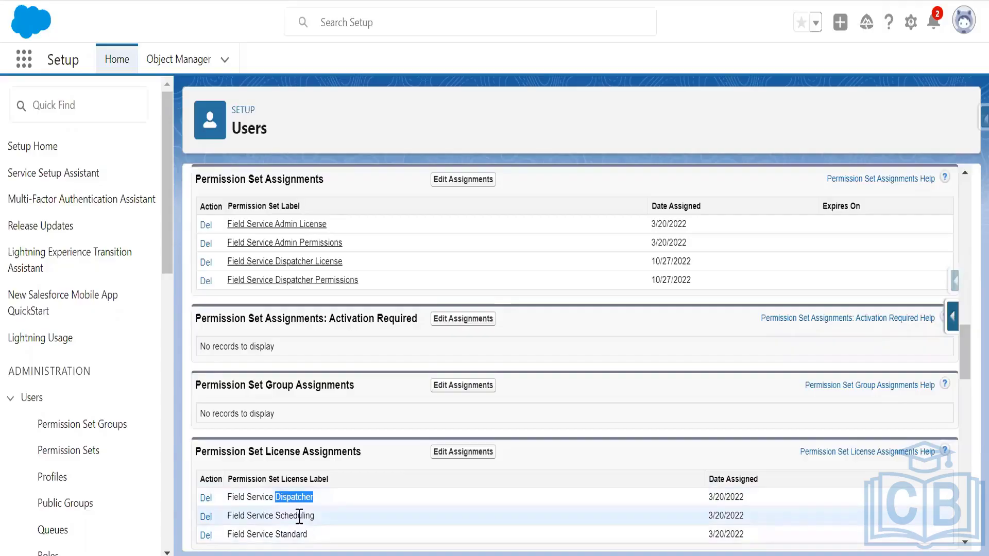
double_click(298, 518)
click(296, 538)
double_click(296, 538)
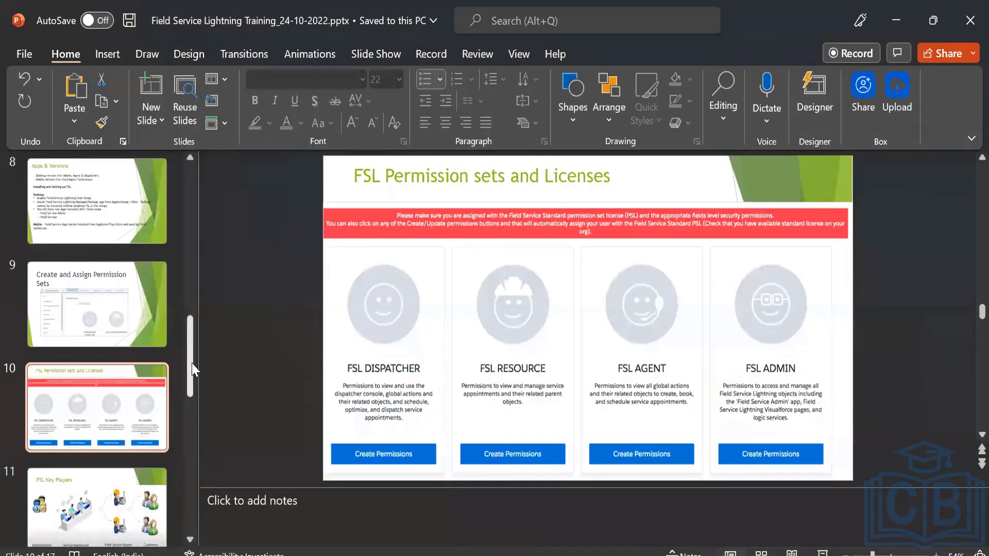
Switch to the PowerPoint deck and review the Create Permissions option for FSL Admin on the FSL Permission sets and Licenses slide.
drag(191, 364, 189, 382)
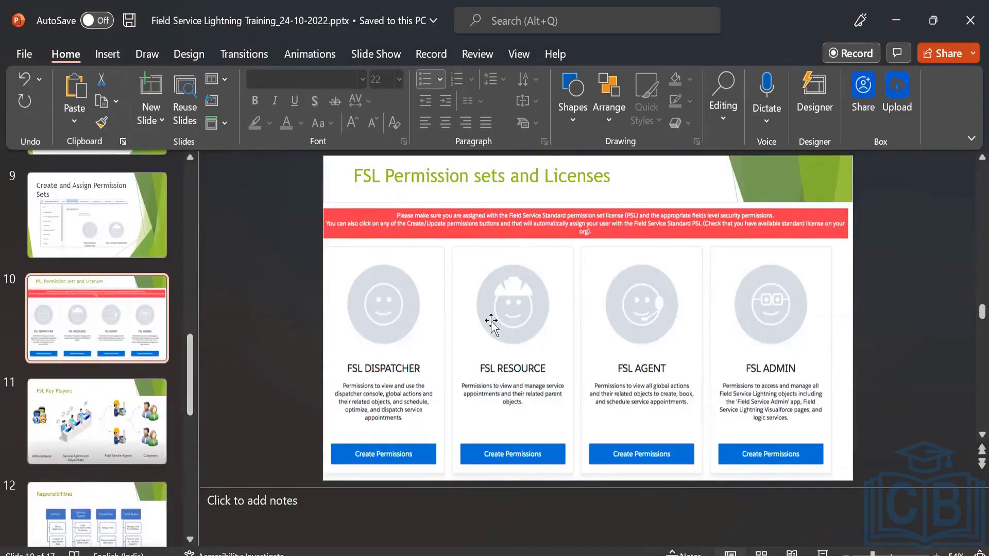
click(761, 462)
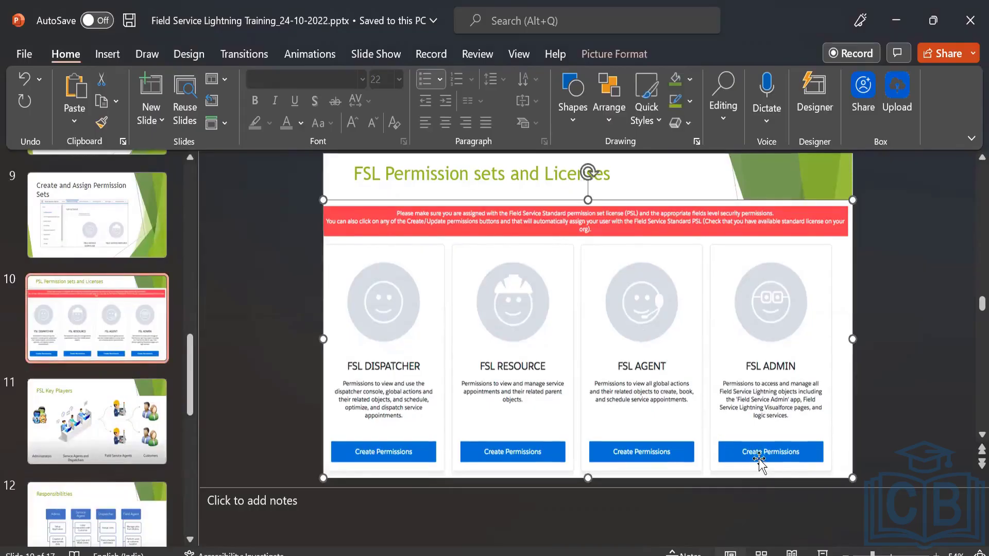
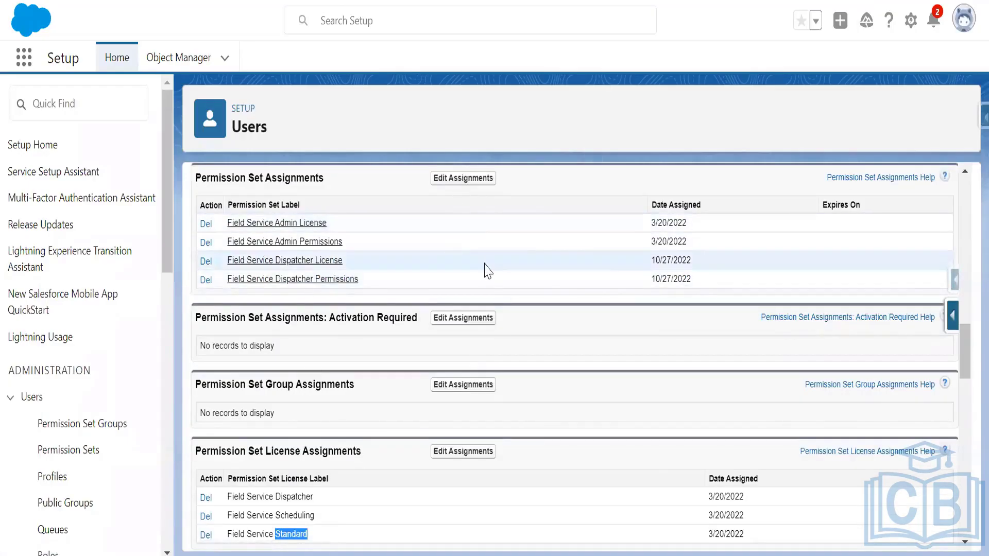
Back in Salesforce, open the user's permission set assignments for editing, examine the available permission sets, and show the Field Service app's dispatcher console.
click(453, 179)
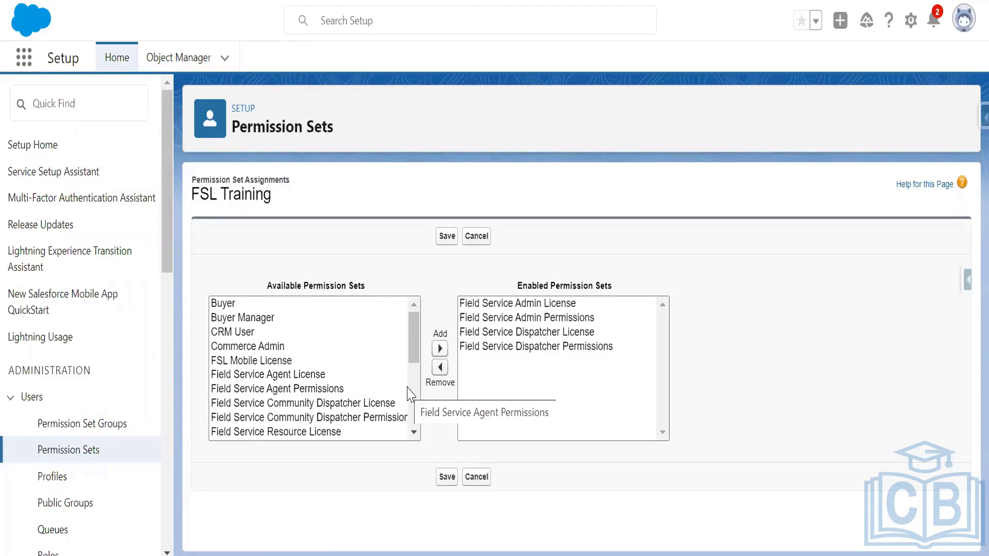
drag(413, 362, 416, 391)
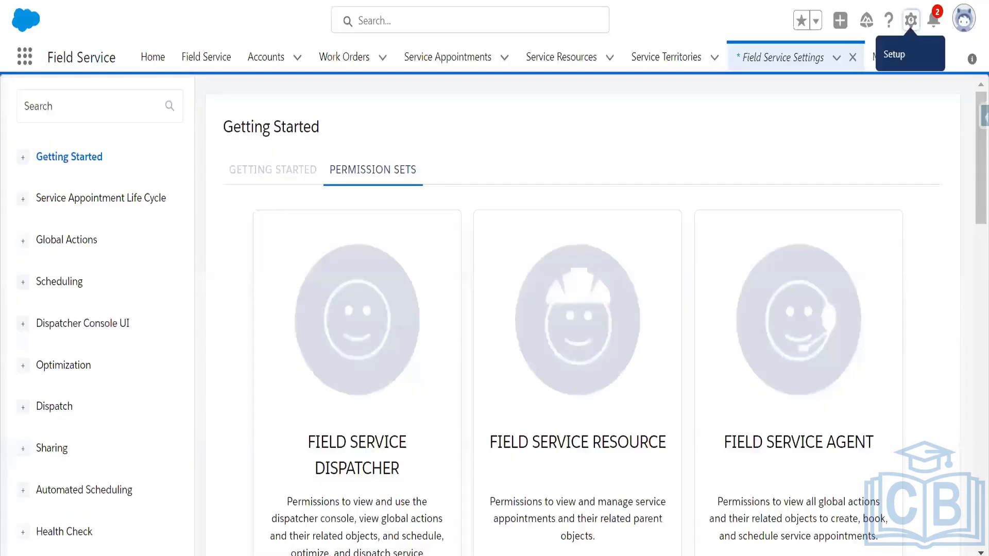
click(208, 61)
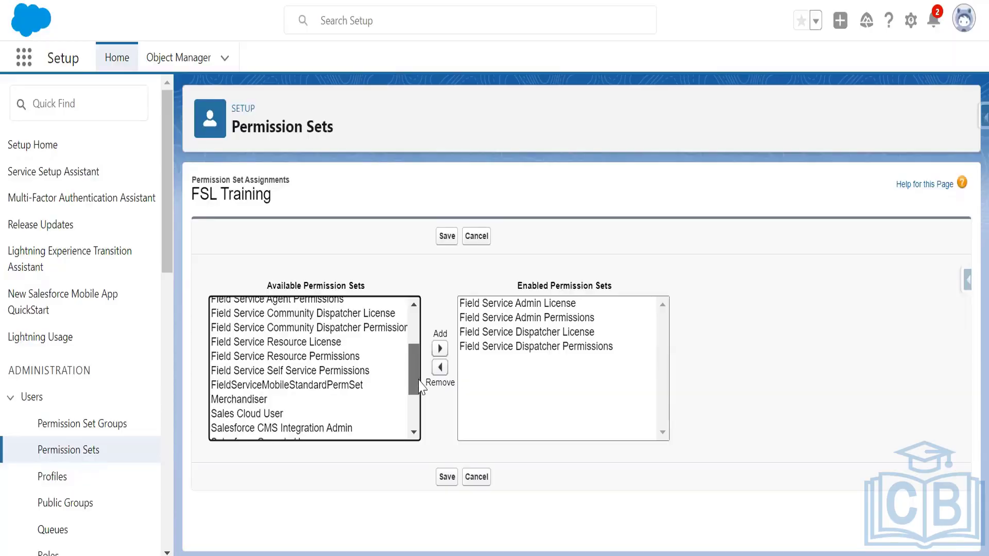
mouse_move(418, 390)
mouse_down()
mouse_move(426, 340)
mouse_move(416, 425)
mouse_move(417, 407)
mouse_up()
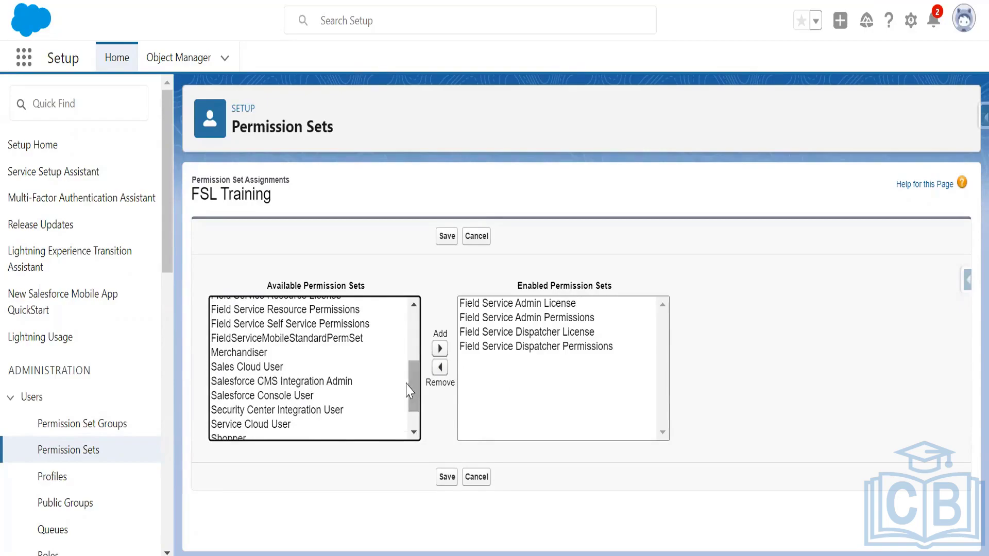
drag(410, 398, 410, 362)
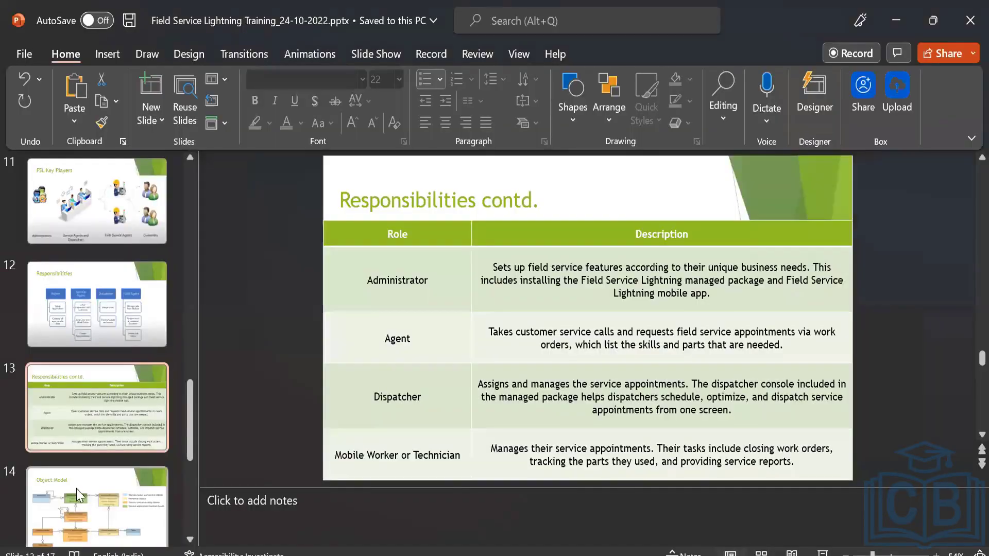
Switch to the PowerPoint deck and advance from the Responsibilities contd. slide to the Object Model diagram slide.
scroll(553, 340, down, 2)
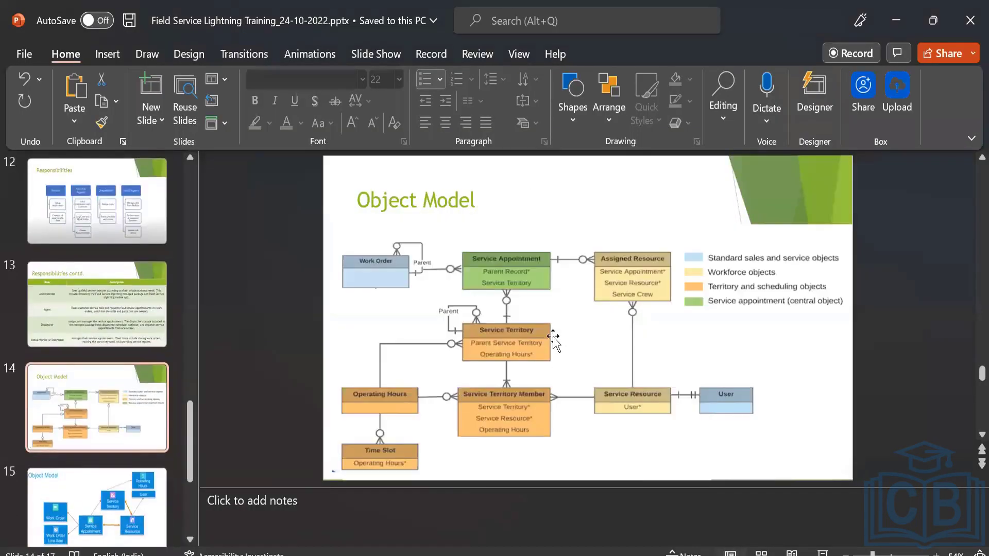
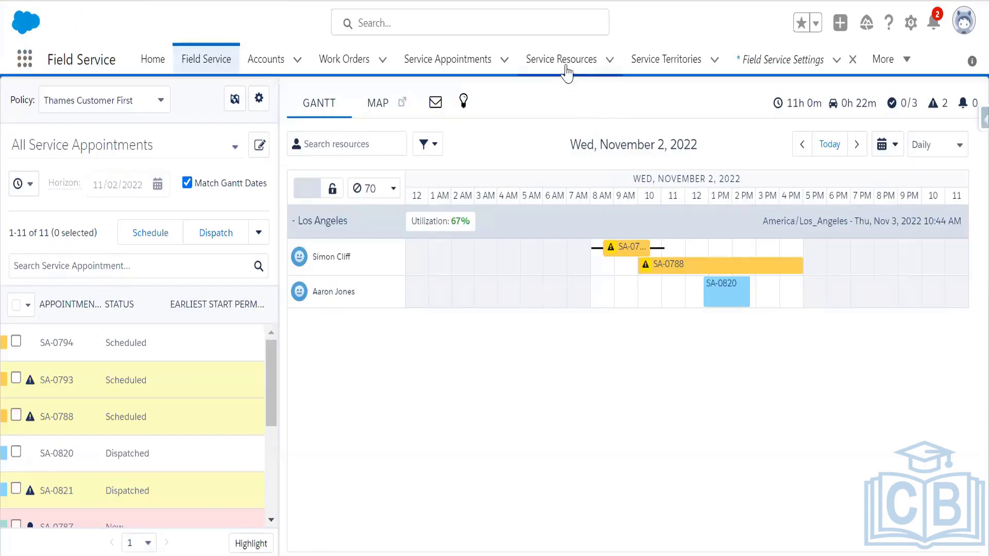
In Salesforce, open the user record of the first technician in the Service Resources list and check its role, profile and user license.
click(564, 62)
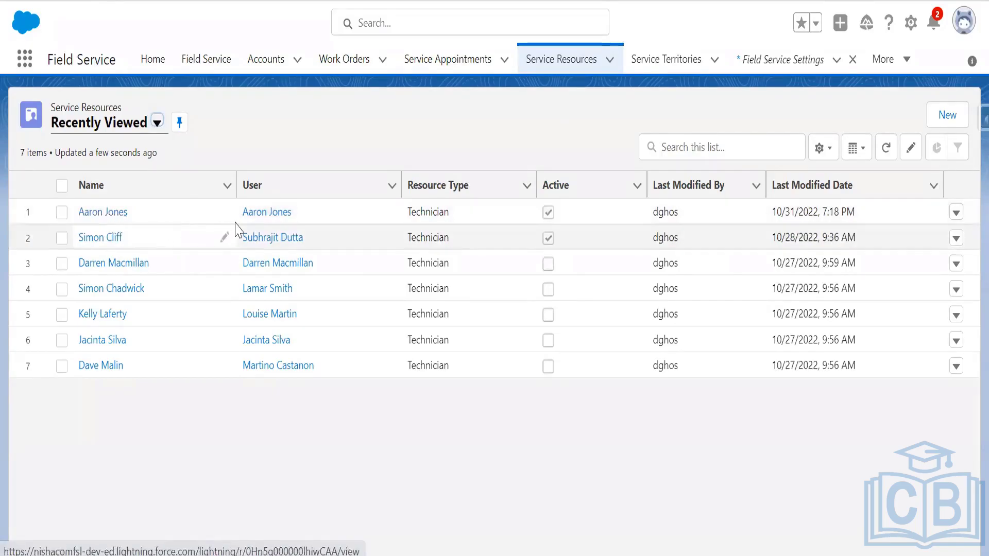
click(264, 213)
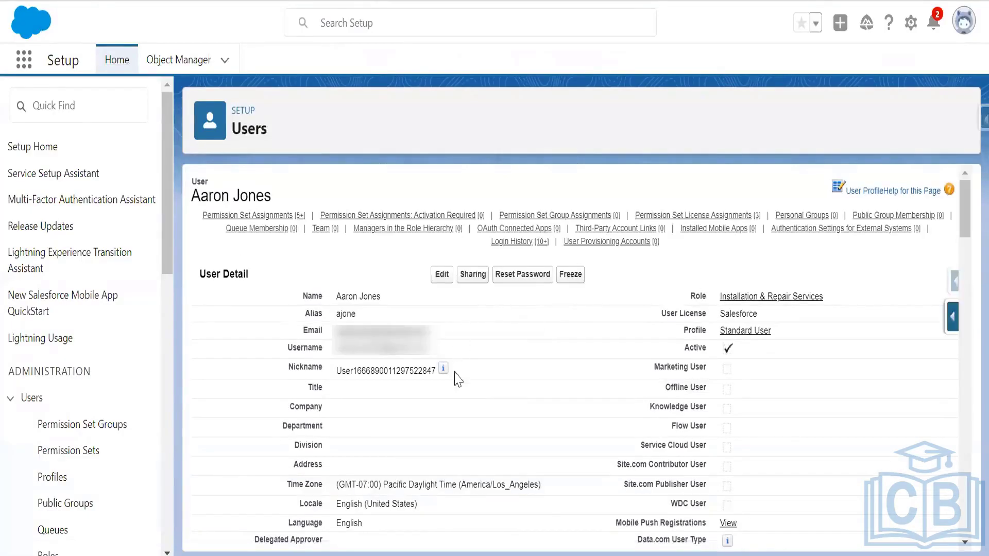
drag(760, 314, 719, 315)
drag(824, 297, 719, 297)
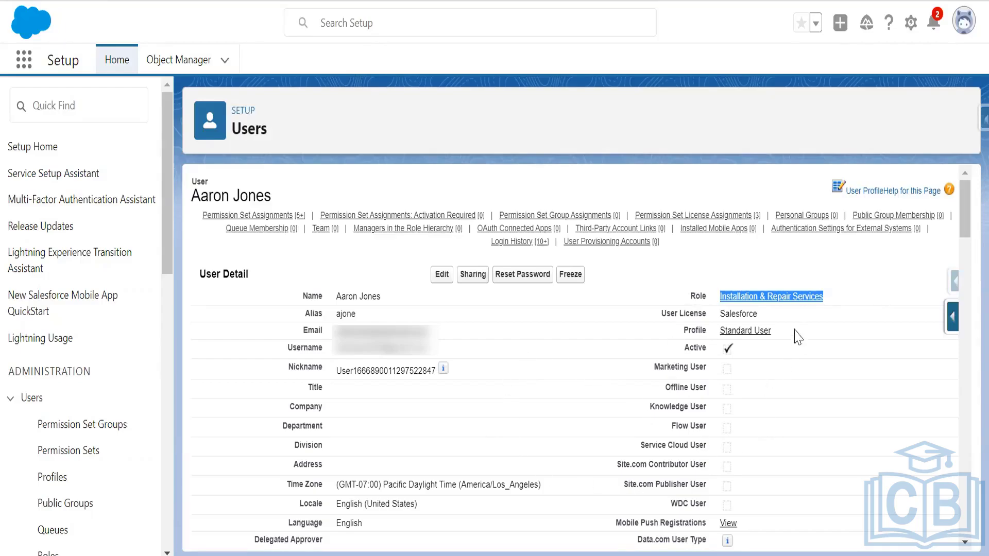
drag(796, 335, 720, 333)
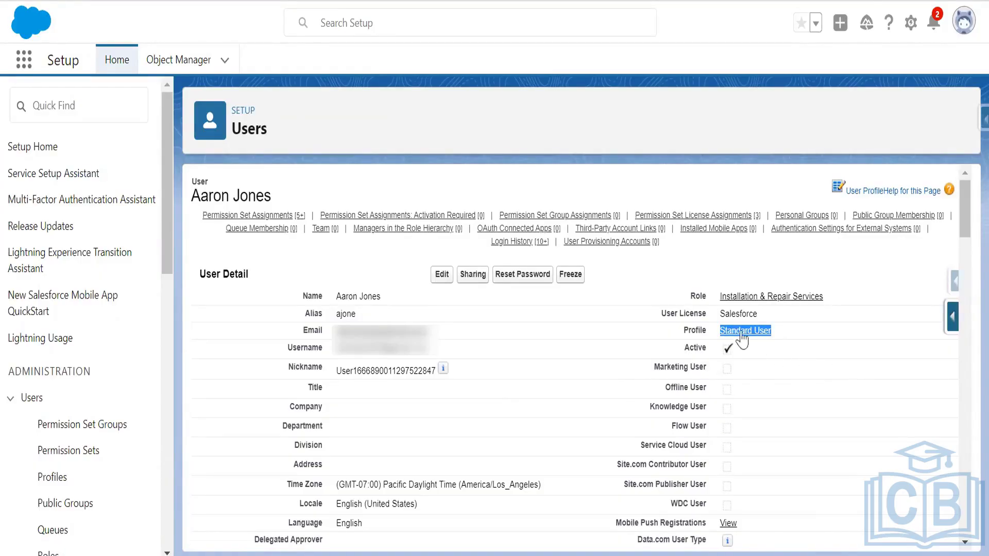
double_click(729, 315)
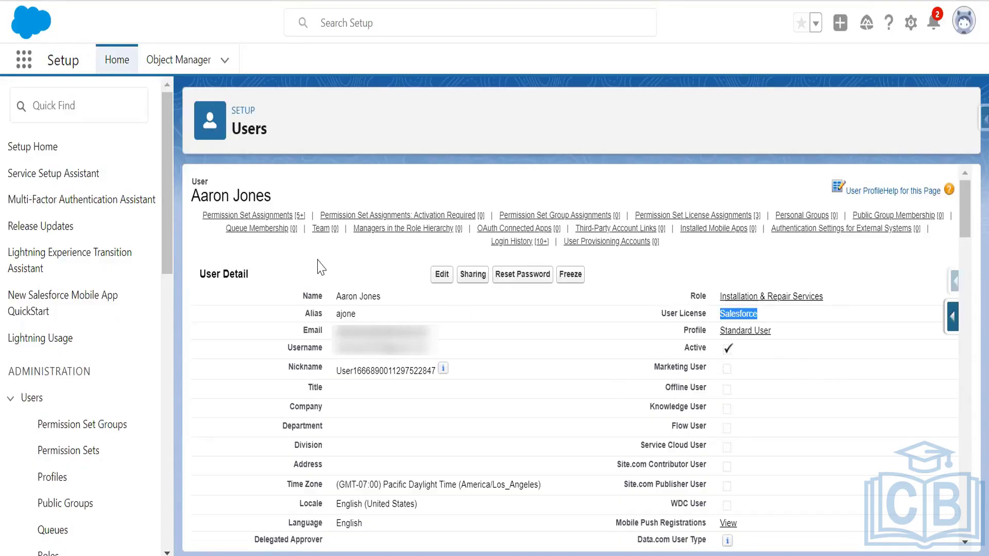
Show the technician's full list of permission set assignments and examine the Field Service Agent, FSL Mobile License and FieldServiceMobileStandardPermSet entries.
click(249, 216)
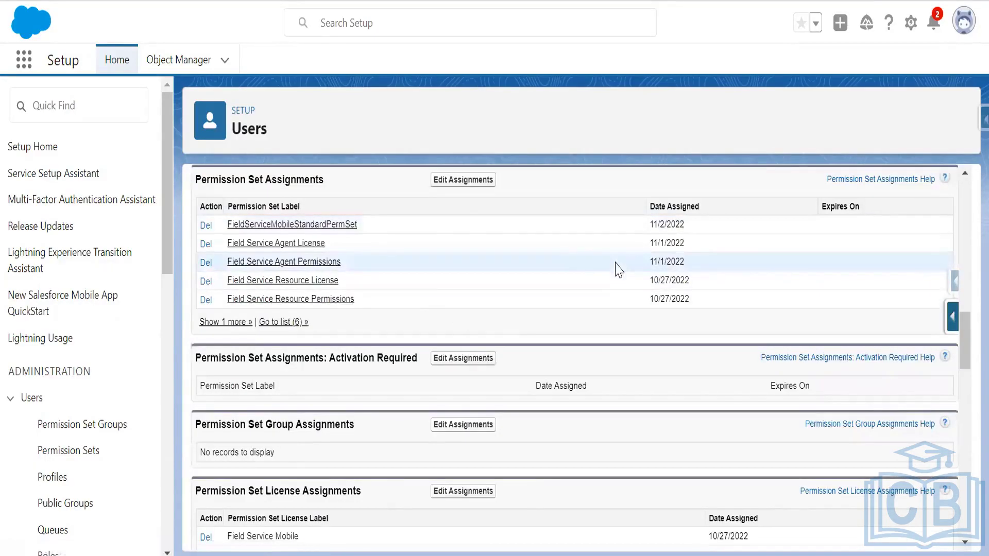
click(280, 320)
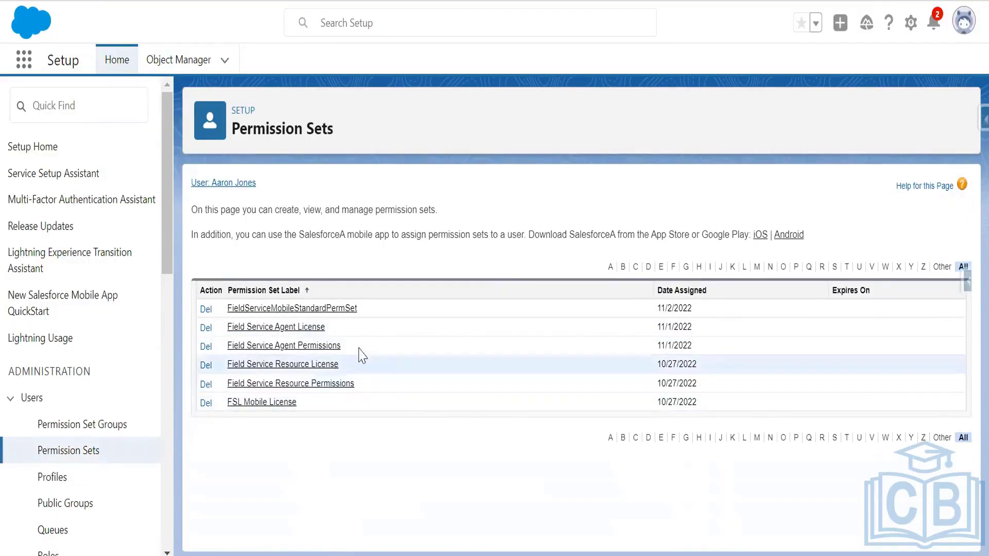
drag(339, 332, 228, 330)
drag(343, 347, 228, 347)
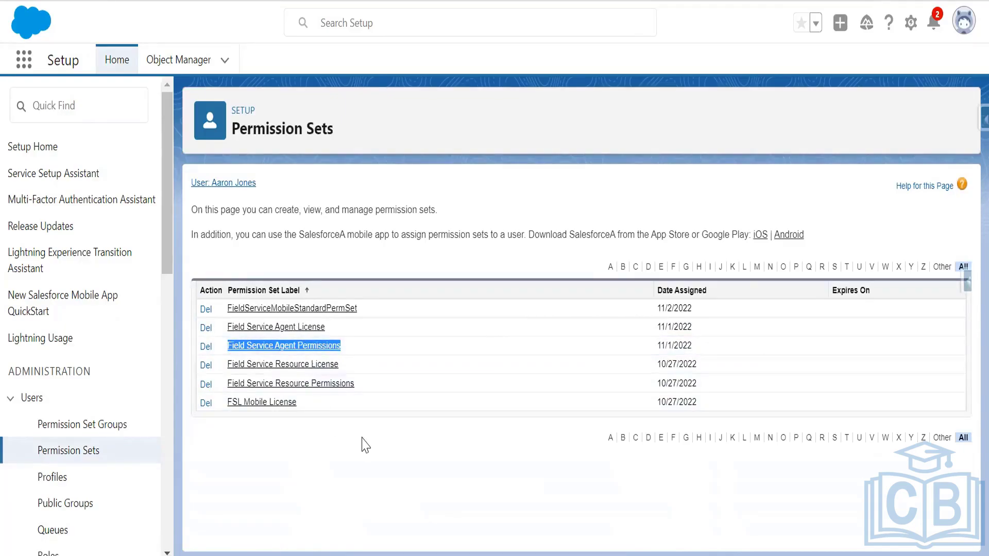
drag(297, 403, 226, 405)
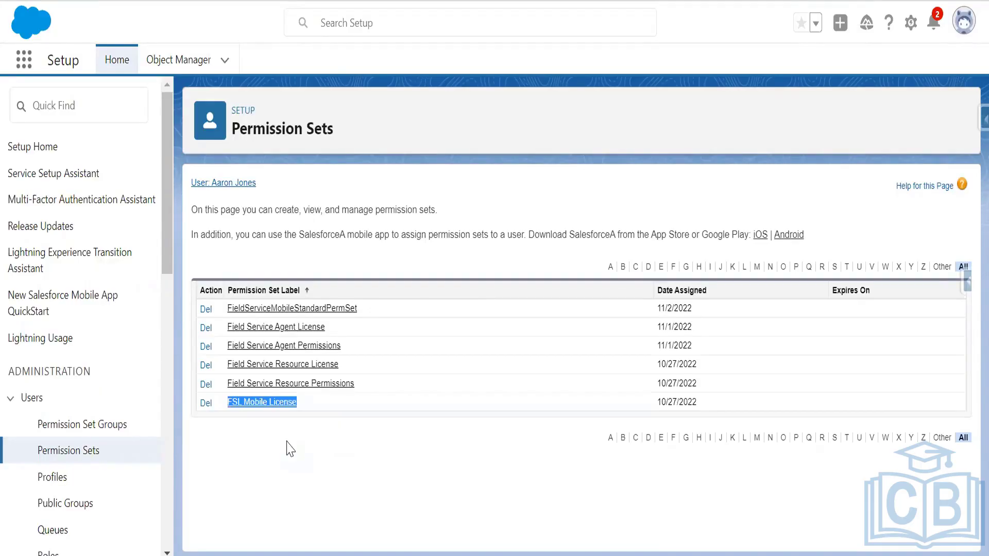
drag(387, 312, 227, 323)
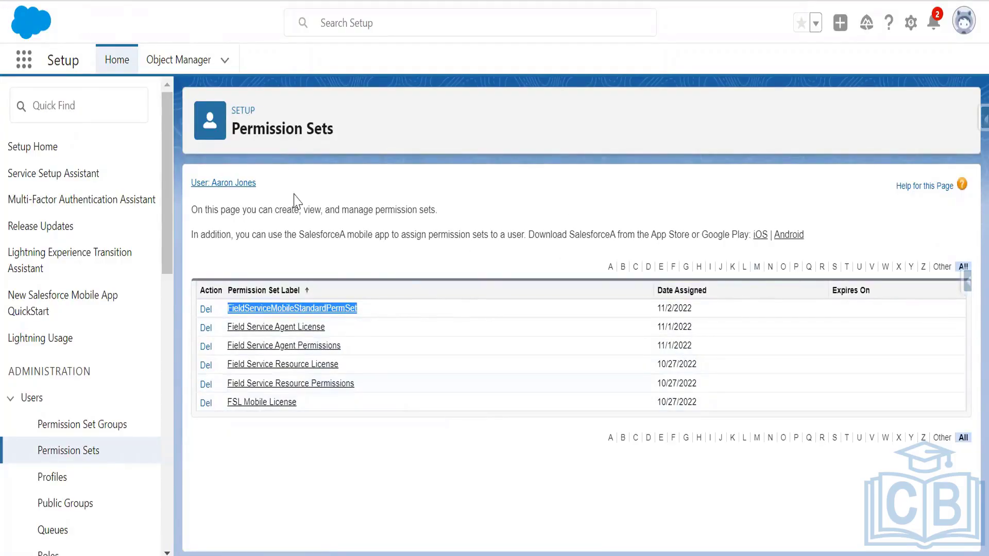
Return to the technician's user record and examine the profile, user license and role.
click(14, 0)
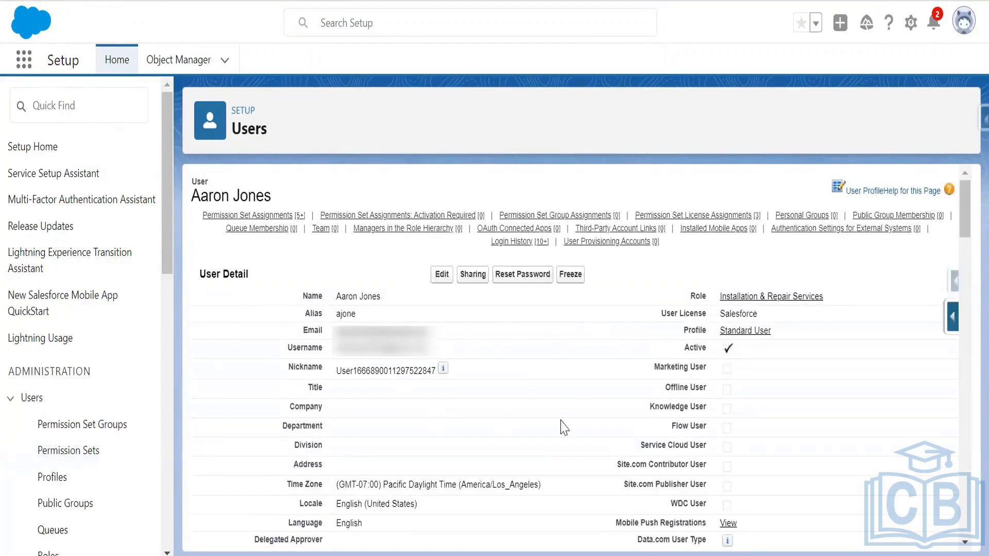
drag(773, 332, 721, 345)
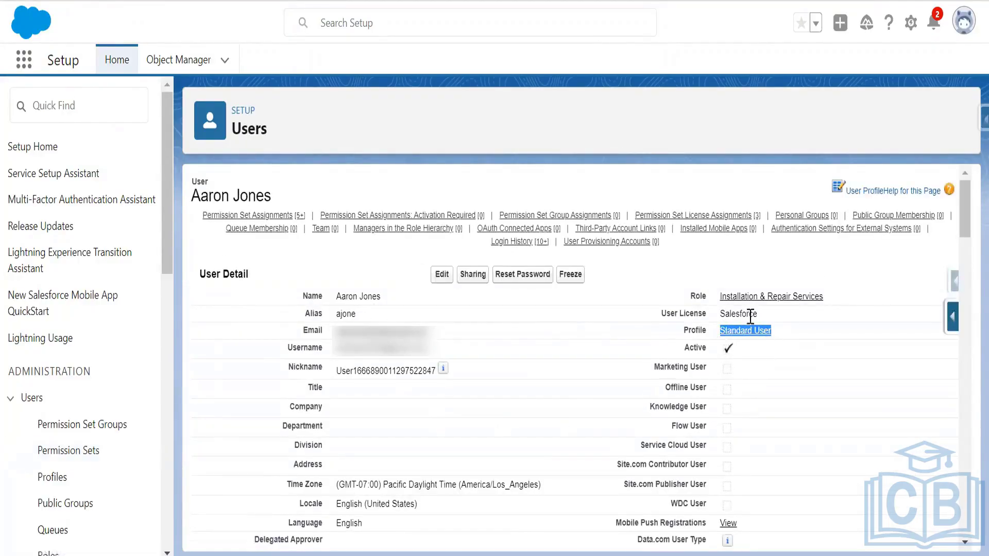
double_click(733, 314)
drag(826, 302, 708, 304)
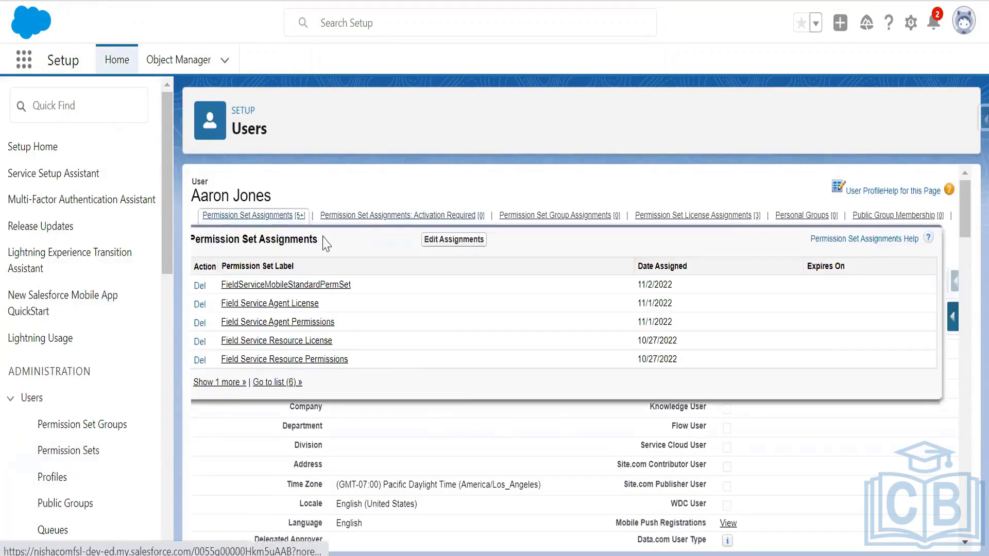
Examine the technician's permission set assignments, covering the Field Service Agent and Field Service Resource licenses and permissions, and return to the user details.
click(278, 216)
drag(326, 243, 227, 243)
drag(342, 262, 229, 262)
drag(339, 280, 227, 280)
drag(354, 299, 283, 312)
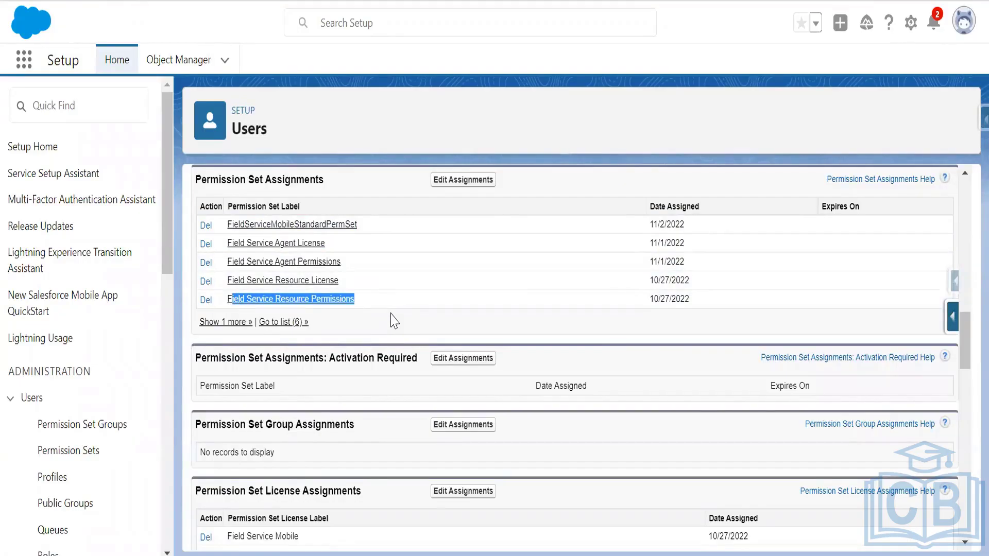
scroll(448, 311, up, 10)
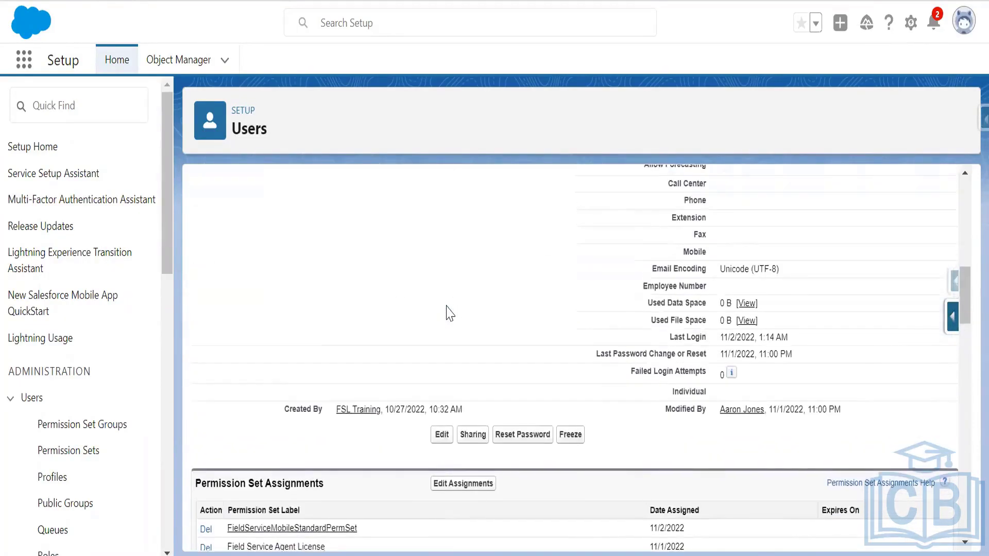
scroll(449, 312, up, 4)
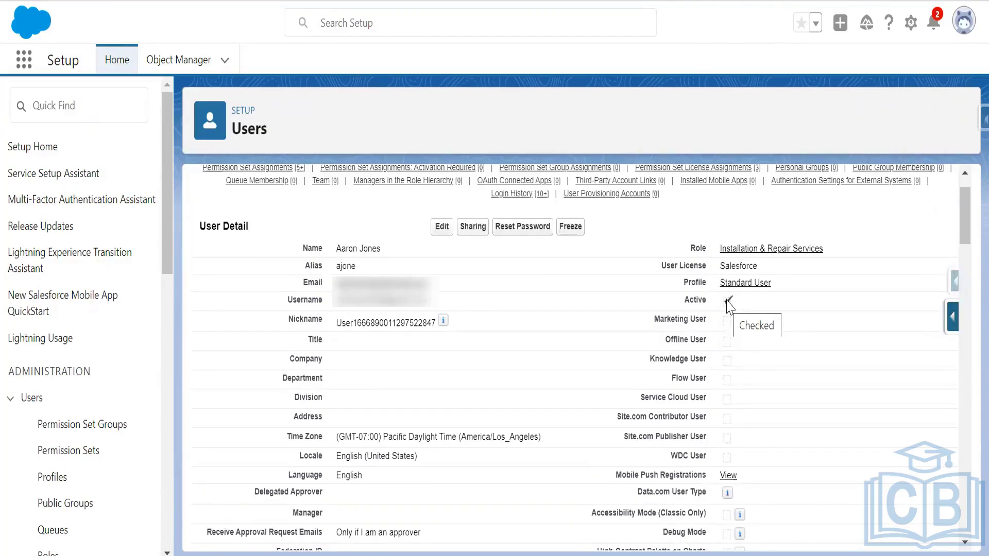
scroll(728, 304, up, 1)
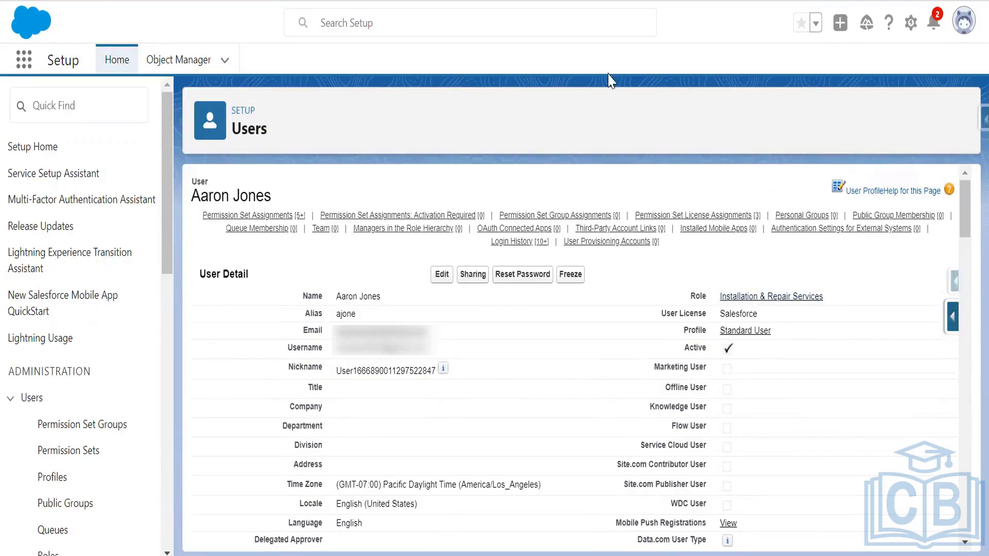
Search for "service res" and open the Service Resources list.
click(23, 60)
text(serv)
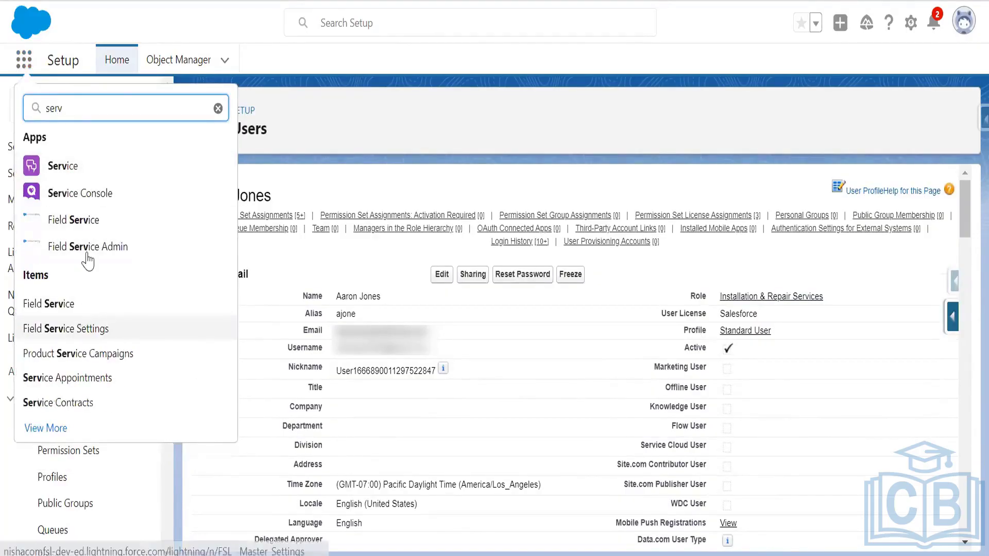
text(i)
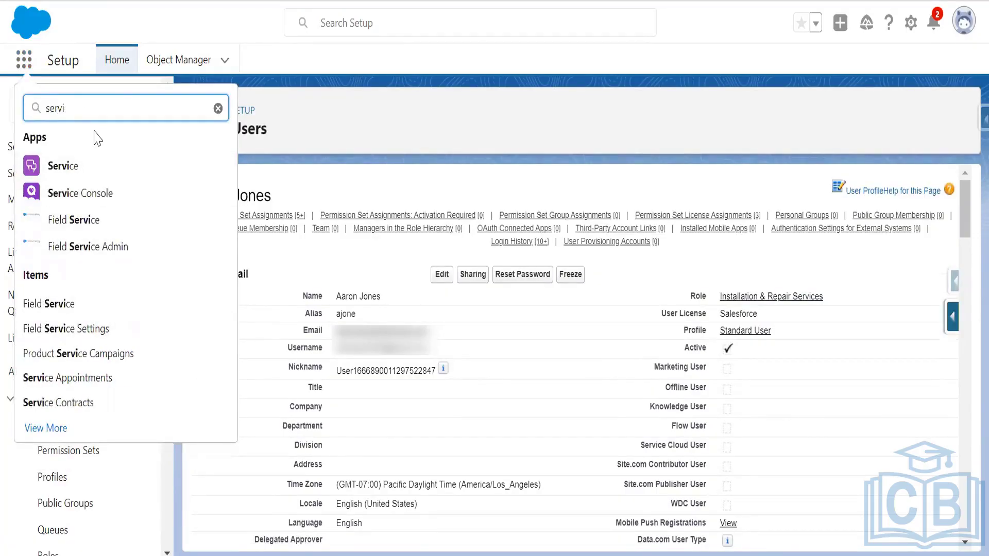
text(ce)
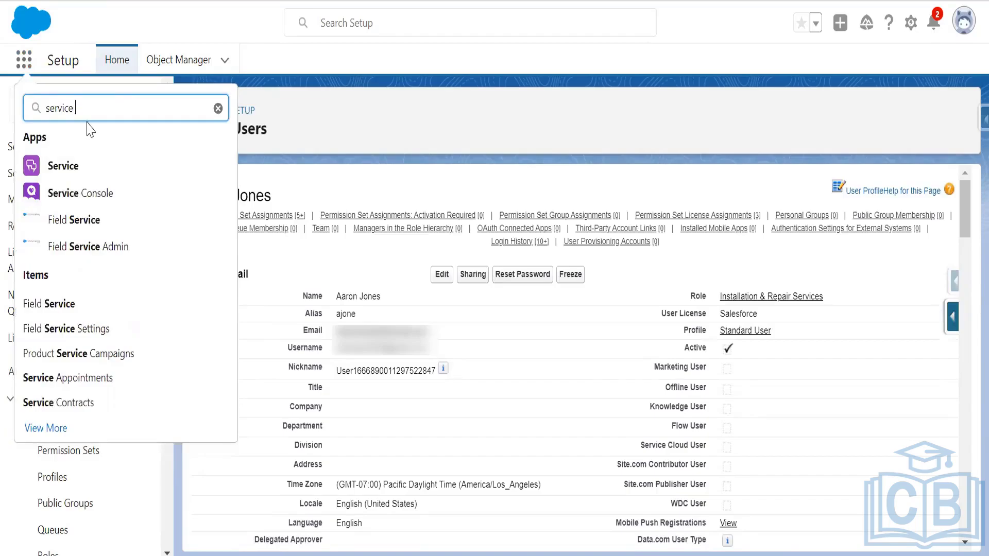
text( res)
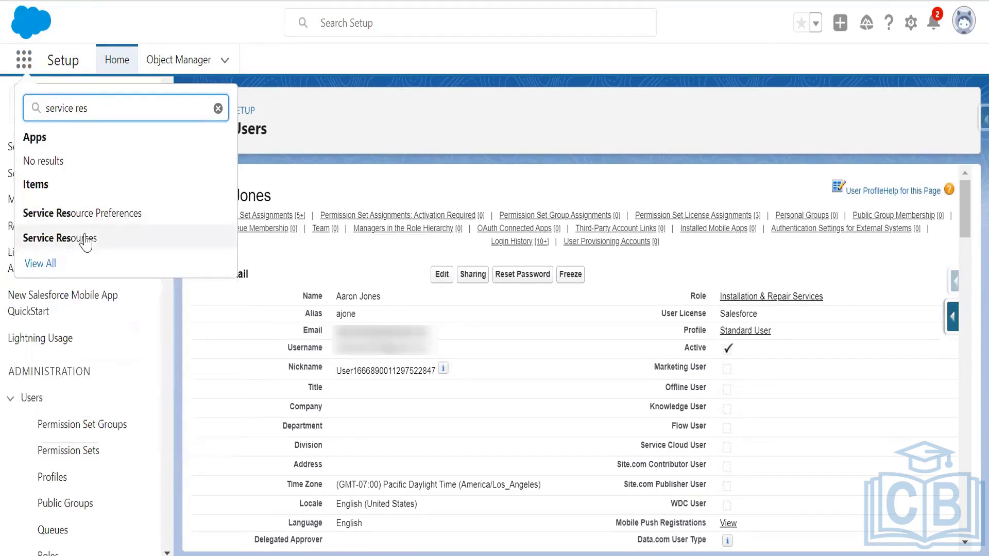
click(126, 232)
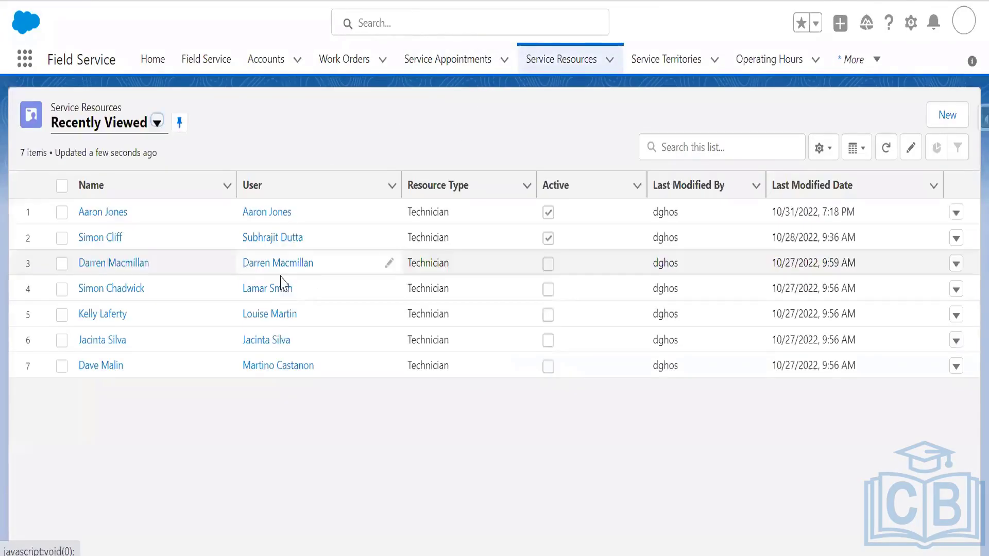
Open a blank New Service Resource form and examine its Name and User fields and the Resource Type options.
click(945, 115)
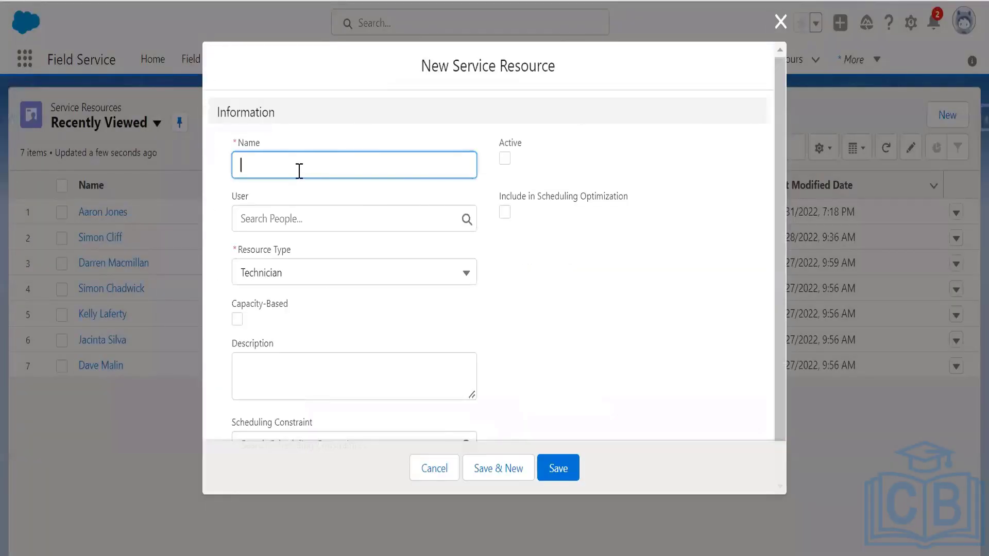
click(267, 217)
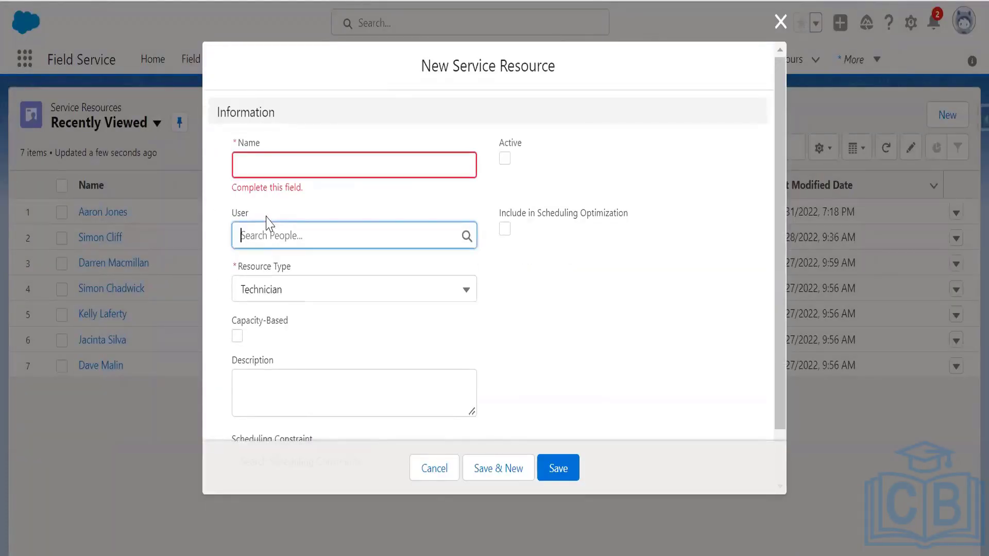
click(287, 292)
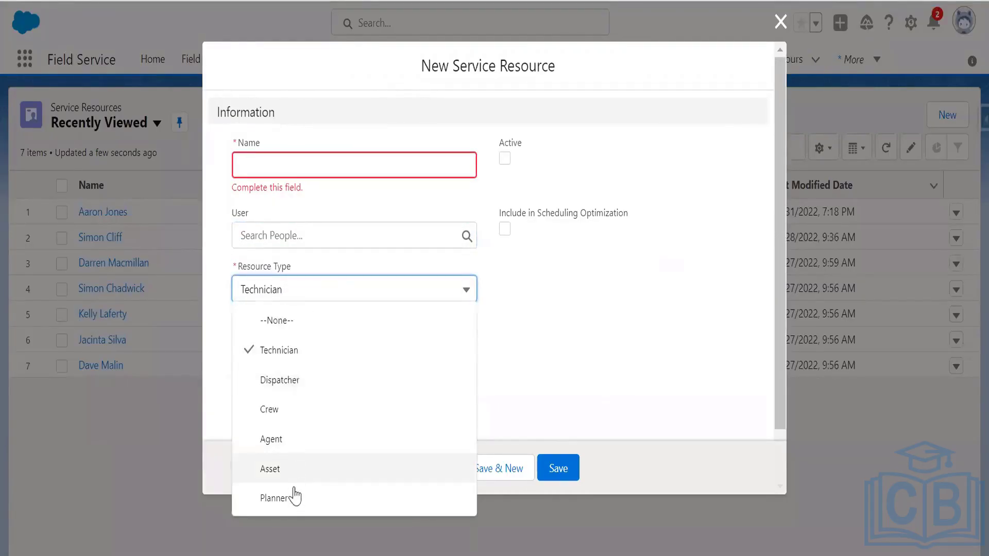
click(559, 336)
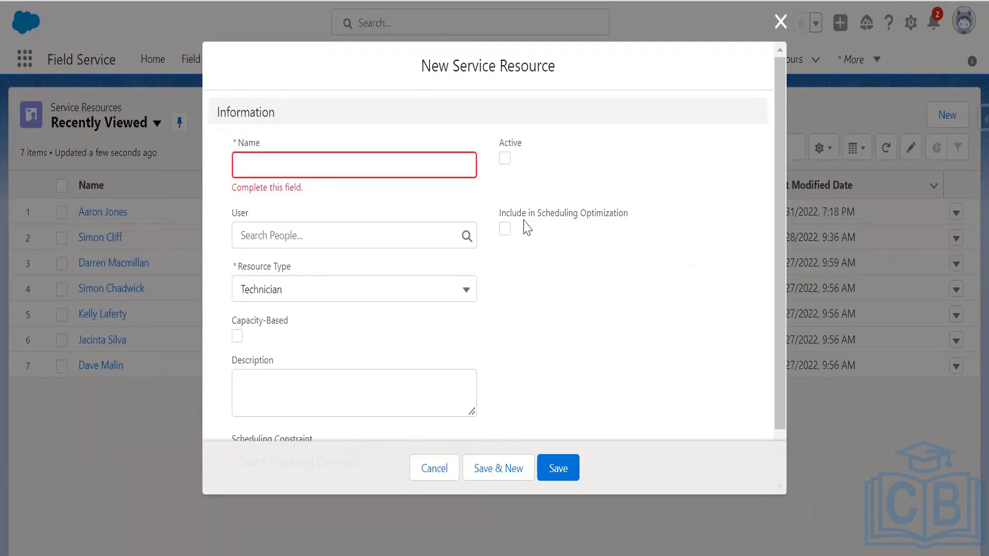
Examine the Include in Scheduling Optimization option and the remaining new service resource fields, and close the form without saving.
drag(531, 216, 638, 207)
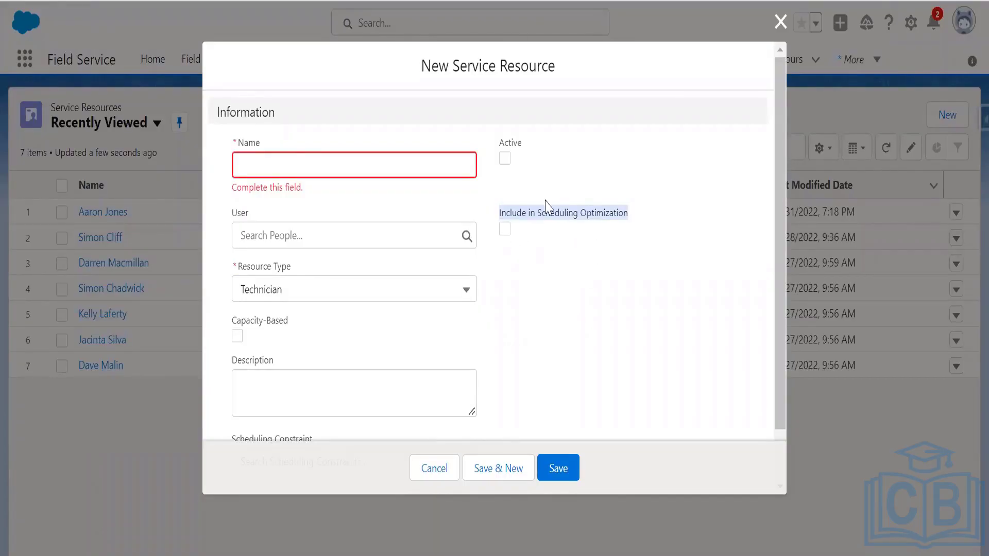
double_click(592, 222)
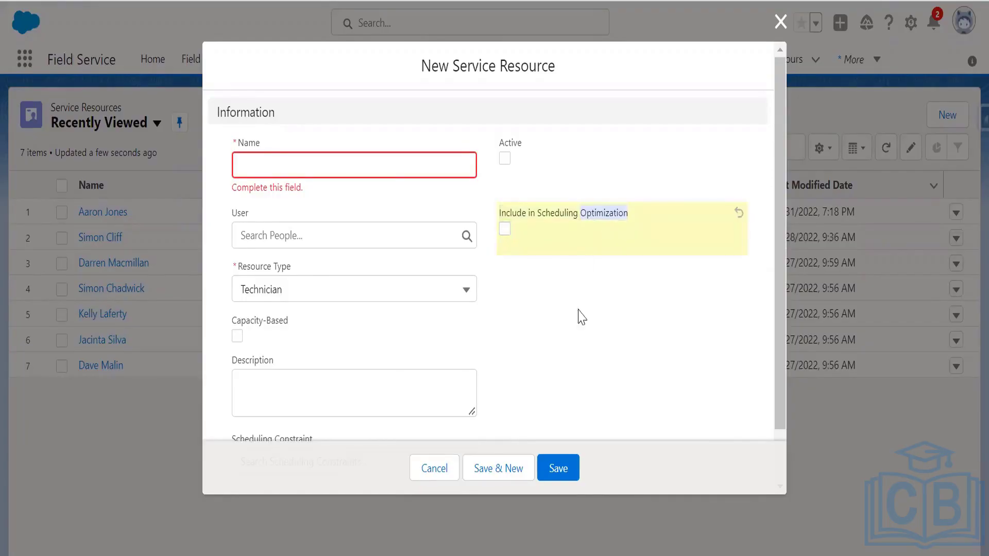
scroll(566, 327, down, 2)
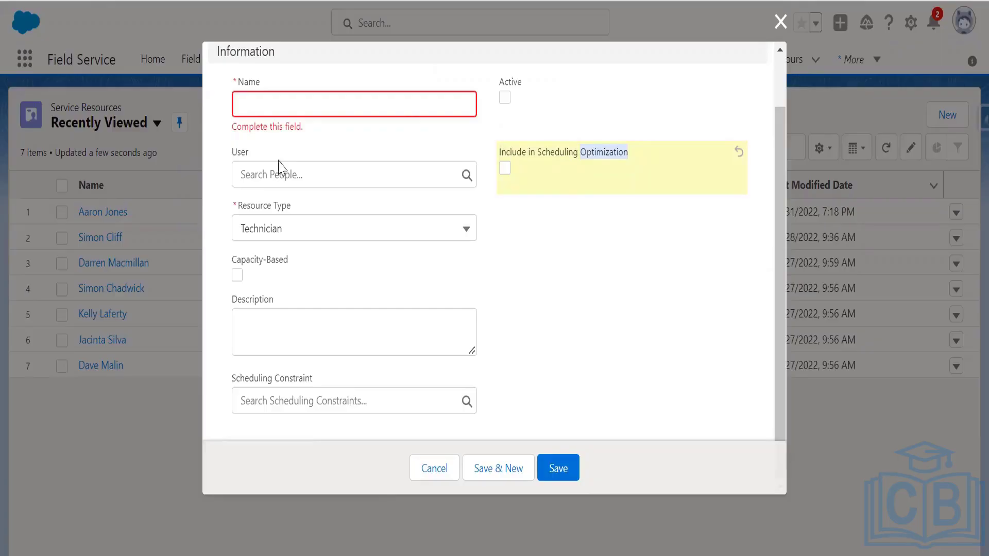
click(778, 37)
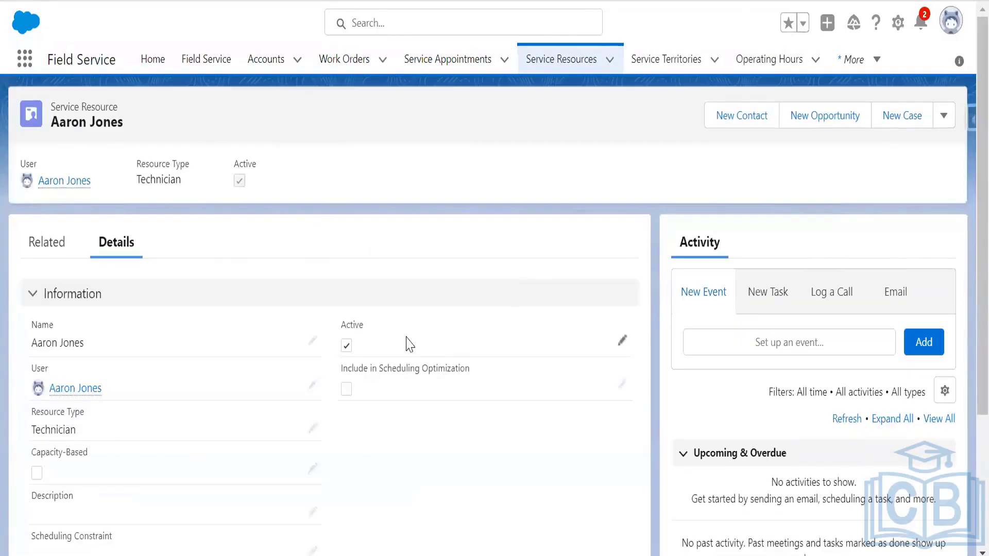
Review the first technician's service resource details, open the record for editing to examine its fields, and cancel without changes.
scroll(408, 344, down, 4)
scroll(463, 314, up, 4)
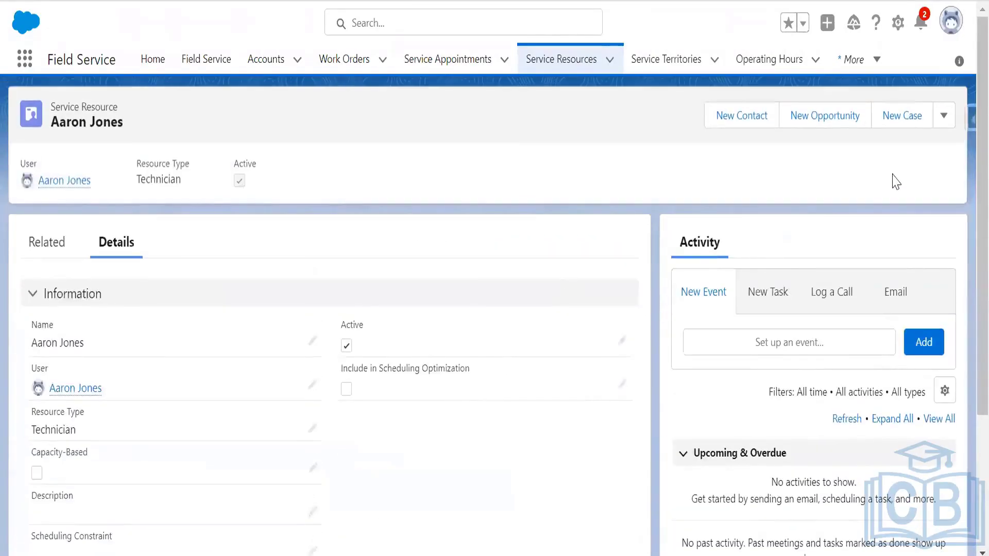
click(943, 117)
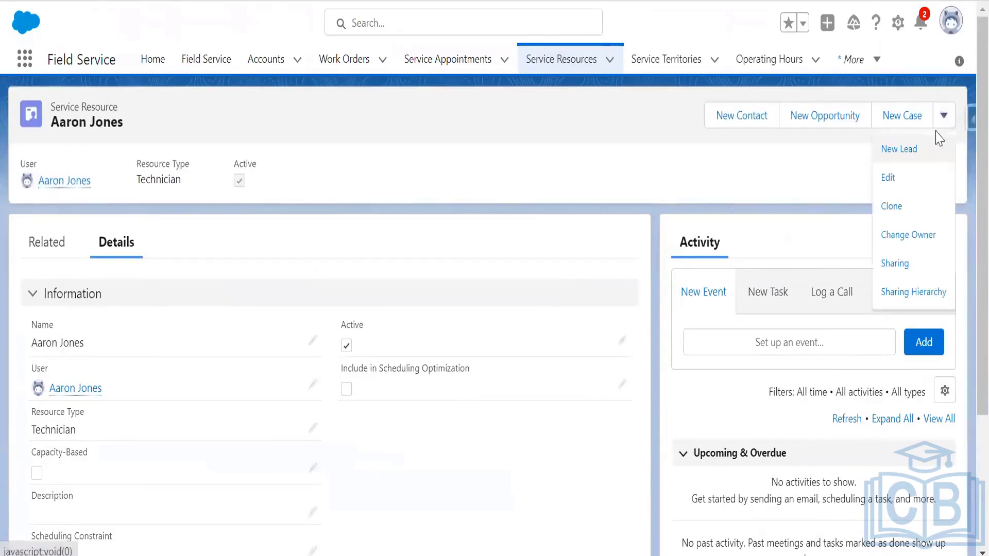
click(848, 177)
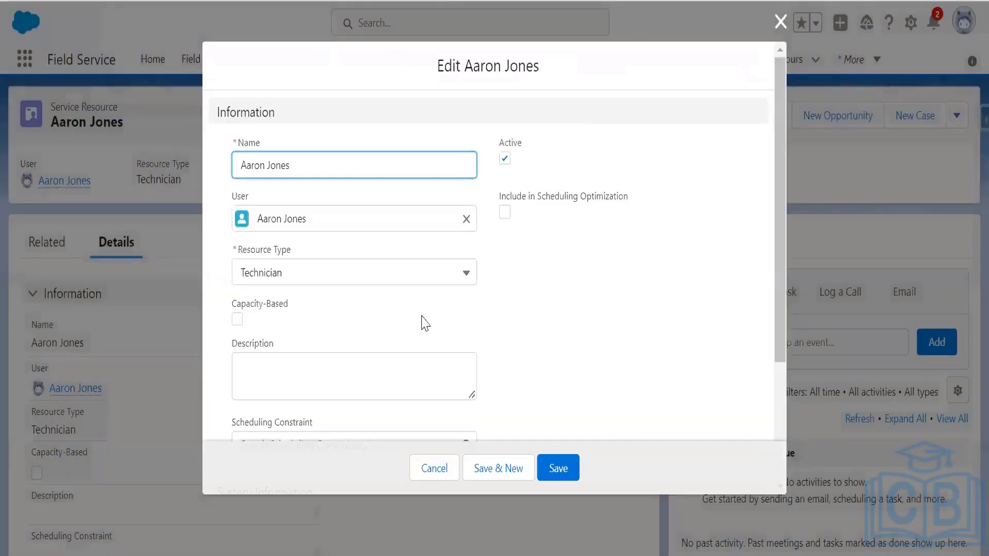
scroll(776, 273, down, 1)
scroll(773, 330, down, 3)
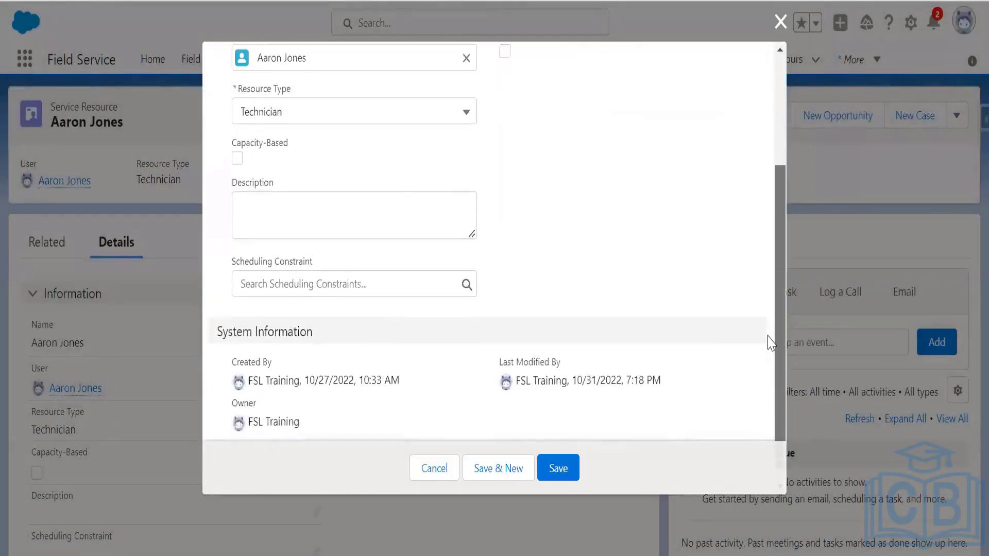
scroll(770, 342, up, 4)
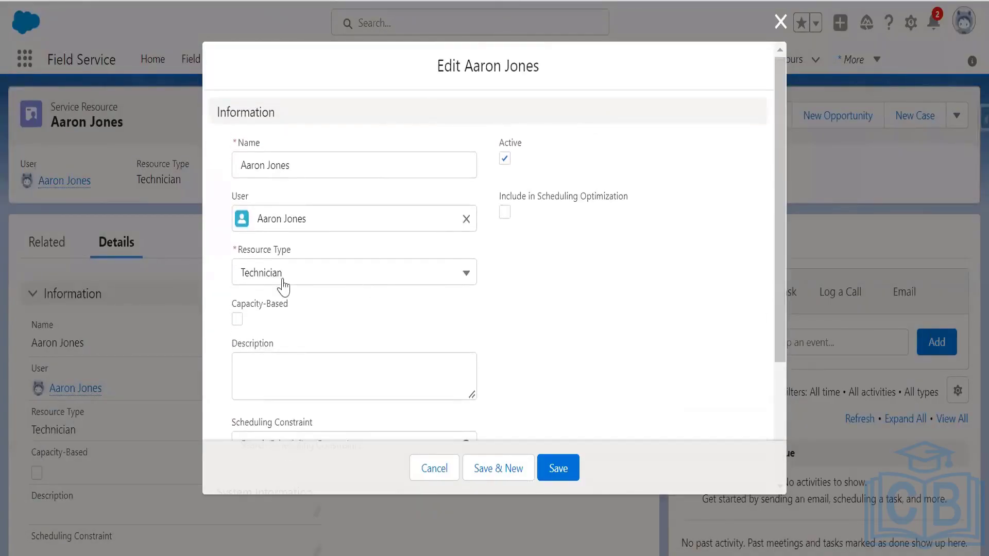
click(458, 456)
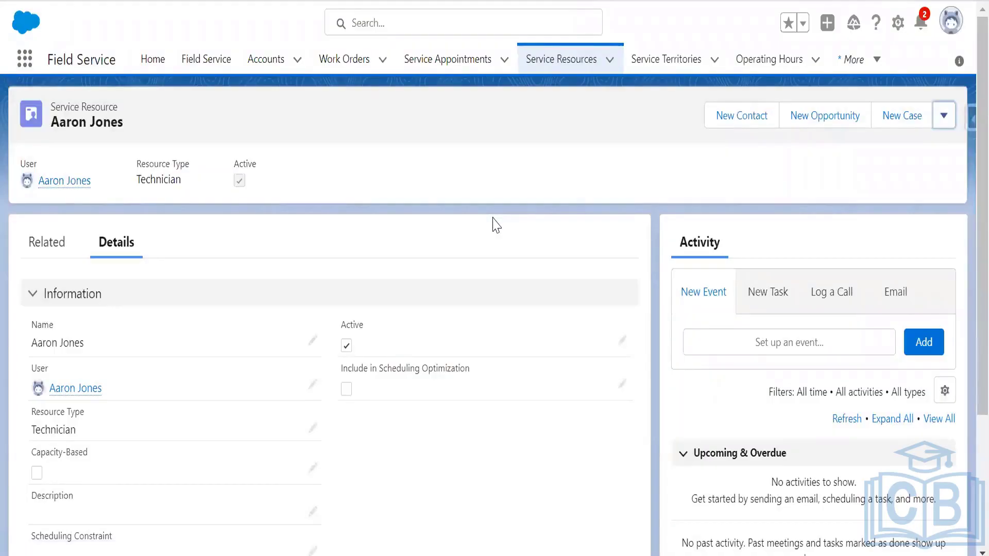
Search for "field" and open Field Service Settings.
click(23, 60)
text(f)
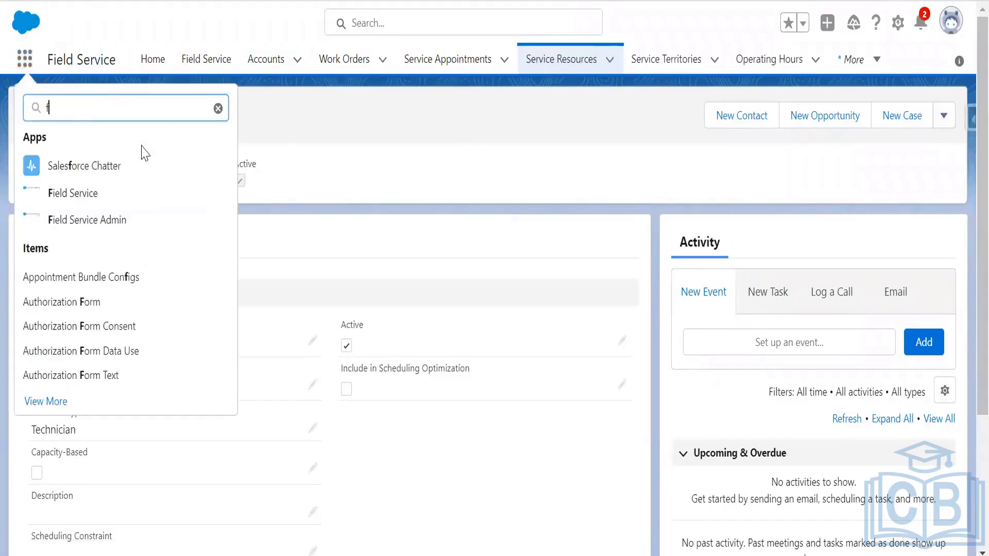
text(iel)
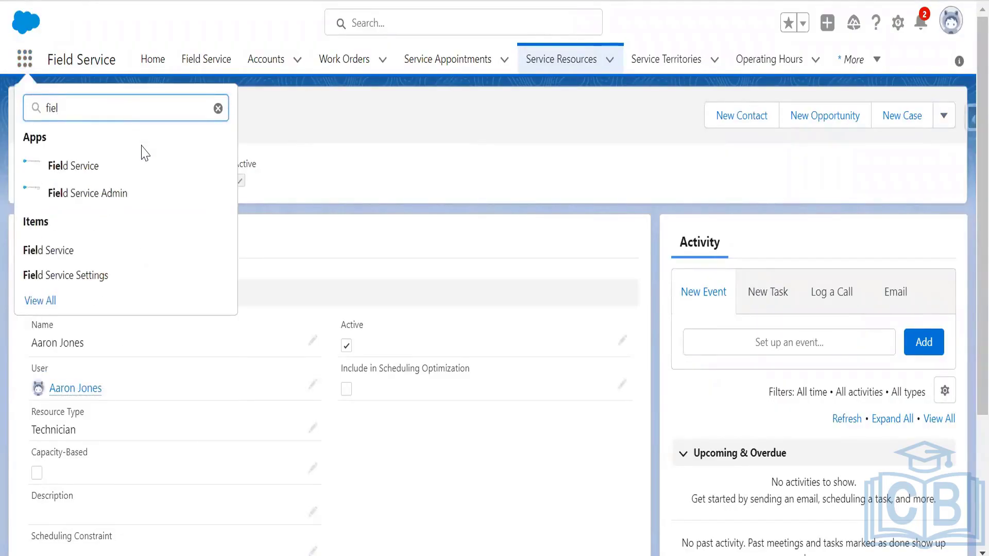
text(d)
click(214, 275)
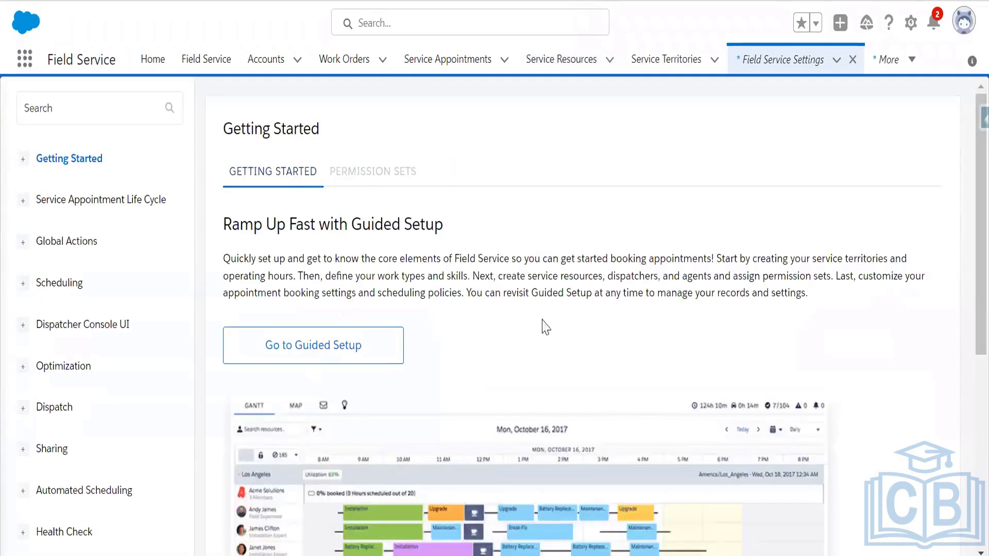
Launch the Field Service Guided Setup and open its Create Service Resources step.
click(336, 355)
click(260, 335)
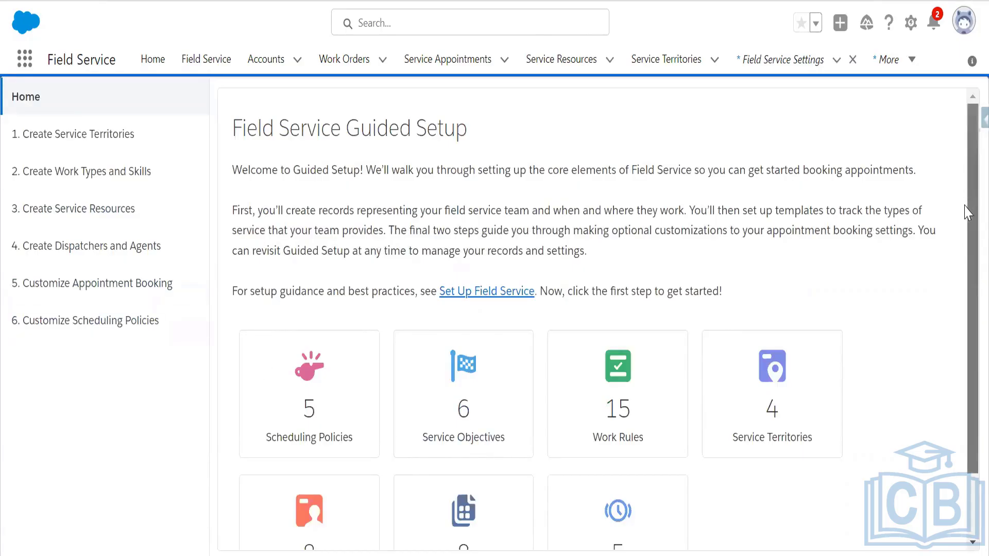
drag(967, 212, 965, 293)
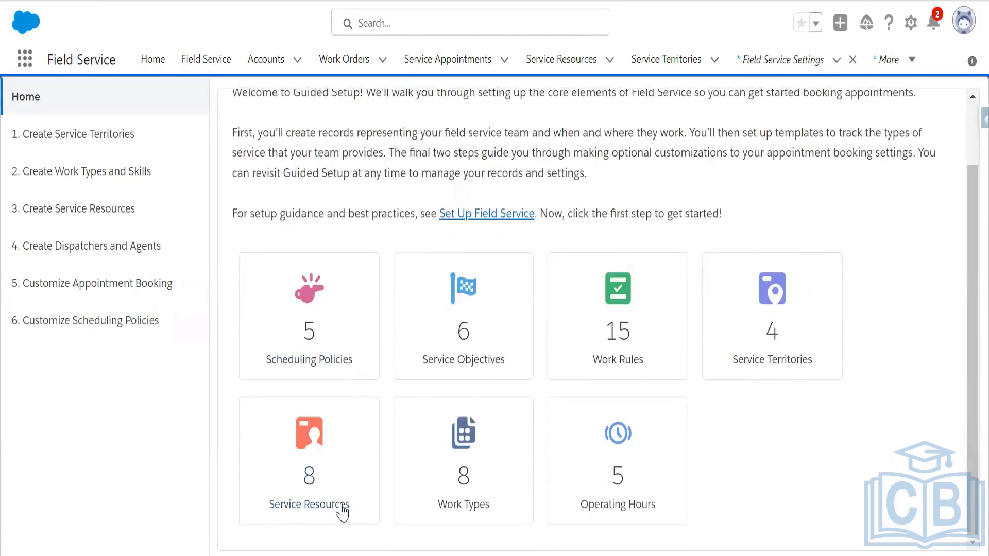
click(333, 466)
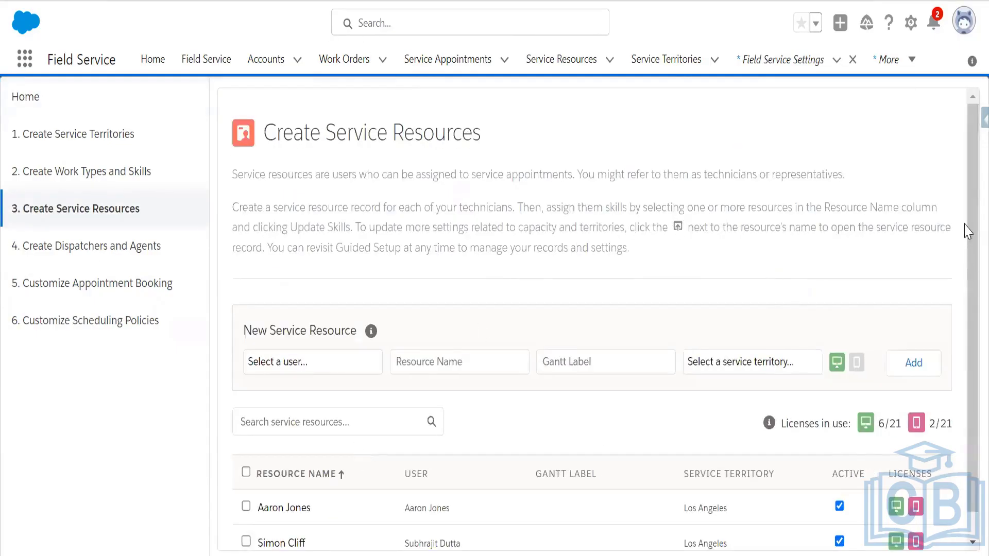
Examine the user and service territory choices offered for a new service resource.
mouse_move(965, 225)
mouse_down()
mouse_move(965, 255)
mouse_move(968, 229)
mouse_up()
click(301, 364)
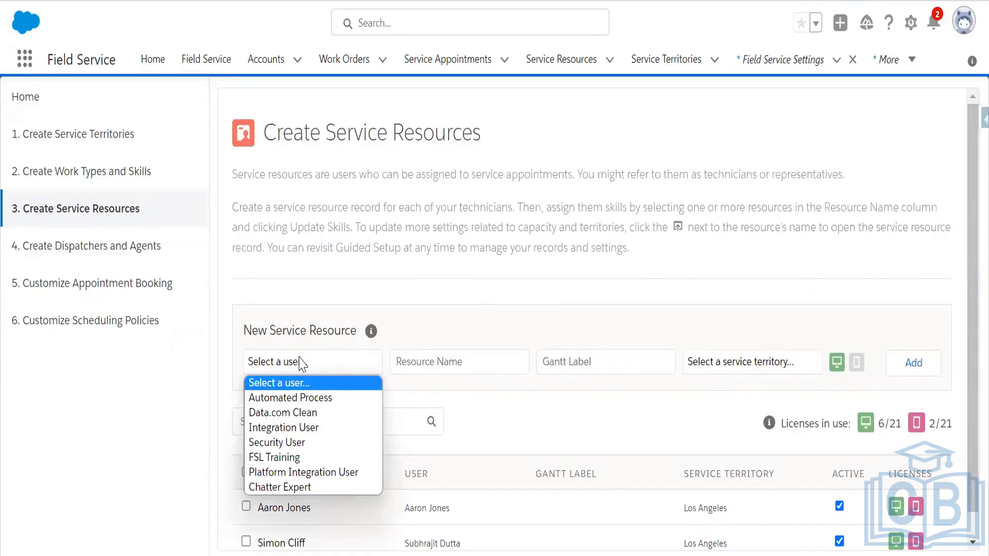
click(515, 324)
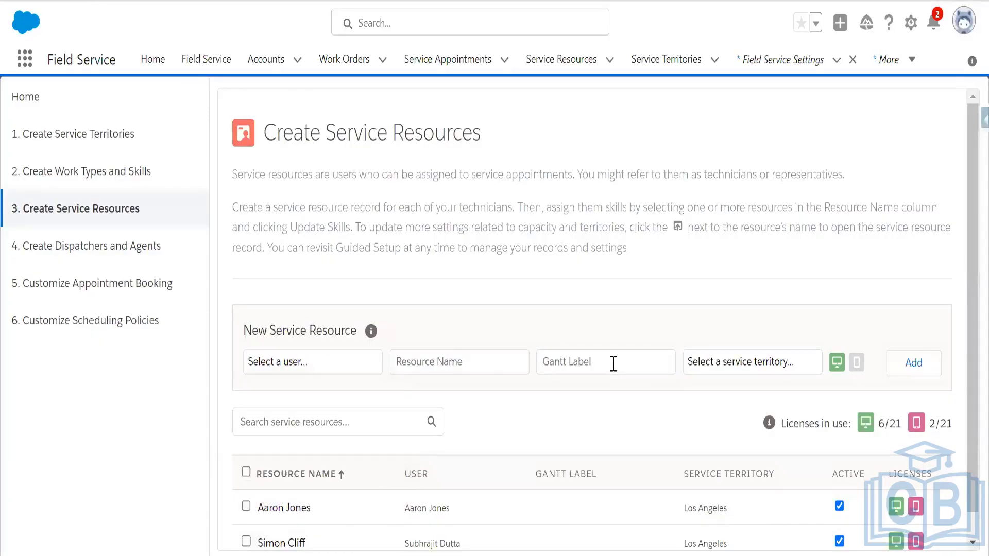
click(755, 376)
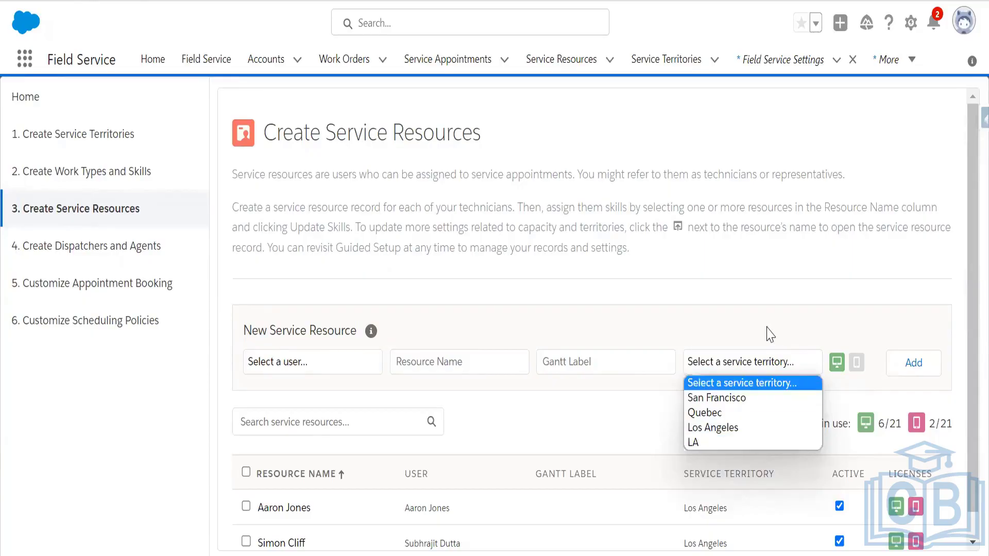
Examine the existing service resources listed in Guided Setup, including their names, territories, active status and licenses.
click(809, 327)
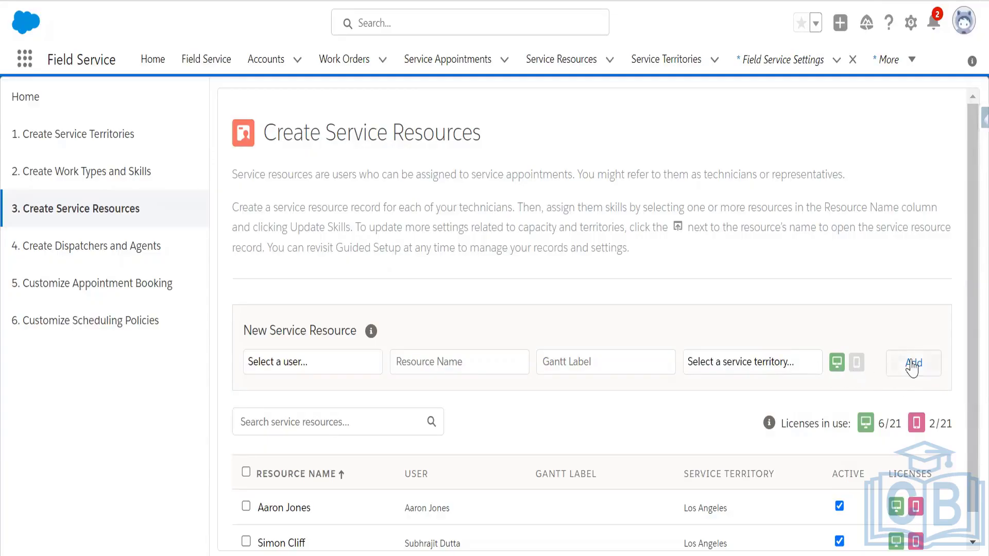
scroll(971, 431, down, 1)
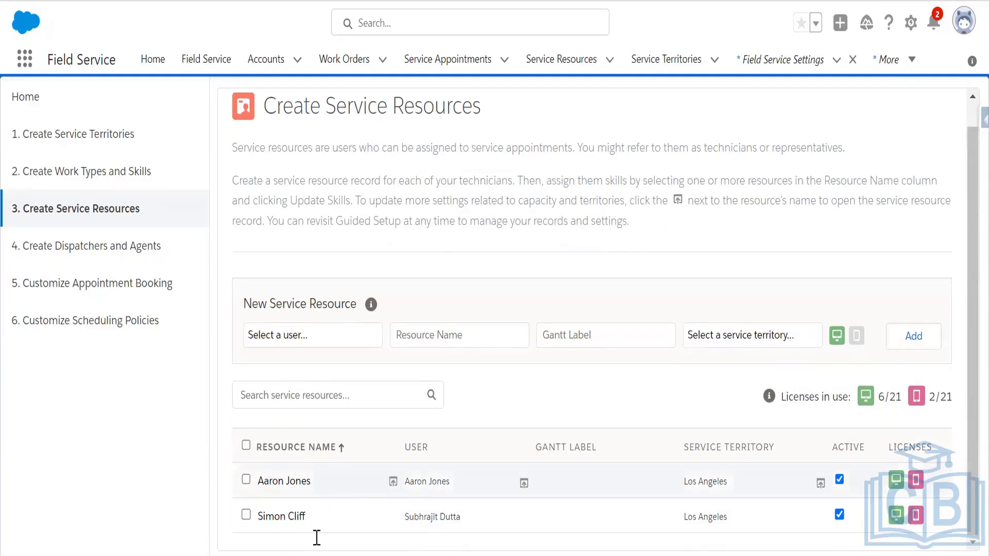
click(258, 480)
click(258, 518)
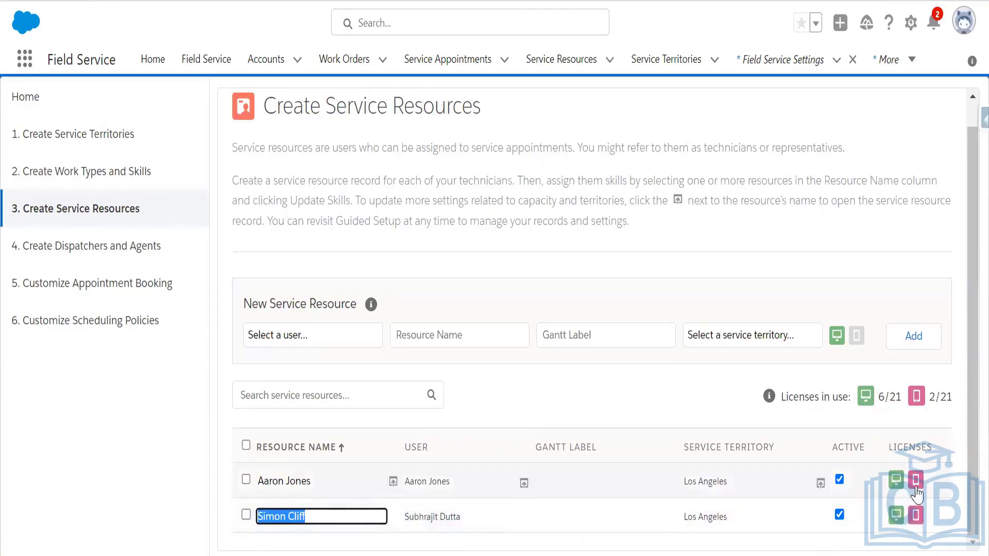
click(707, 404)
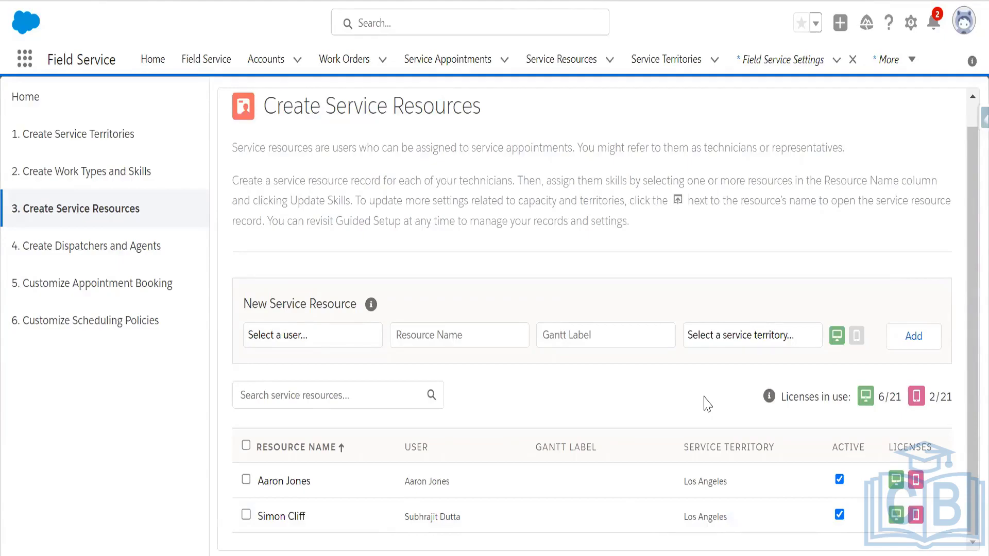
scroll(707, 404, up, 1)
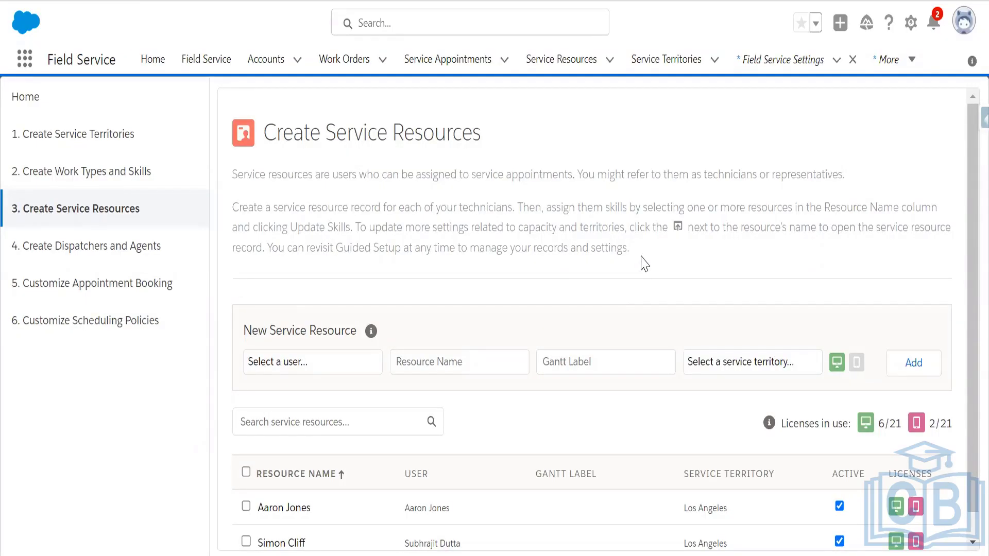
Start a new service territory record from the Service Territories list and name it New York.
click(669, 68)
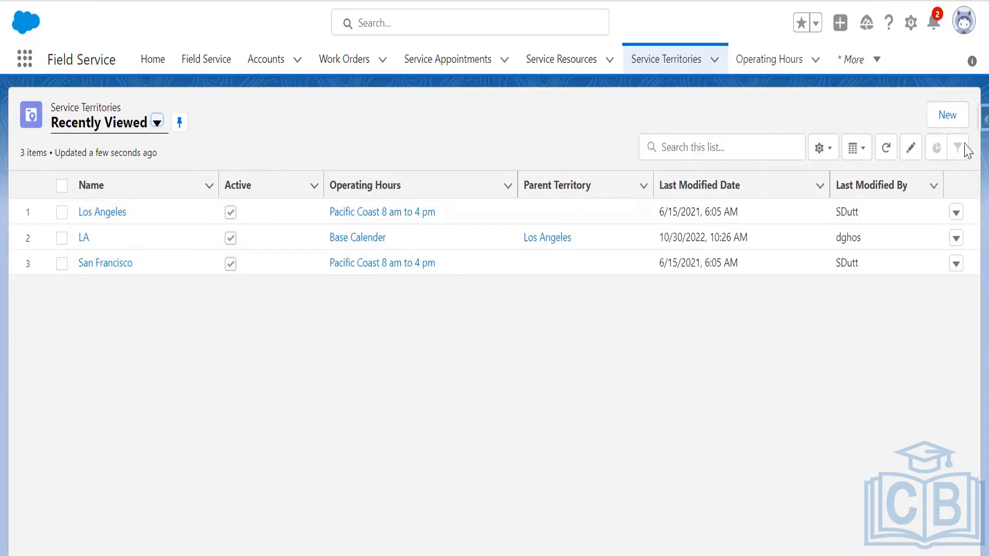
click(958, 121)
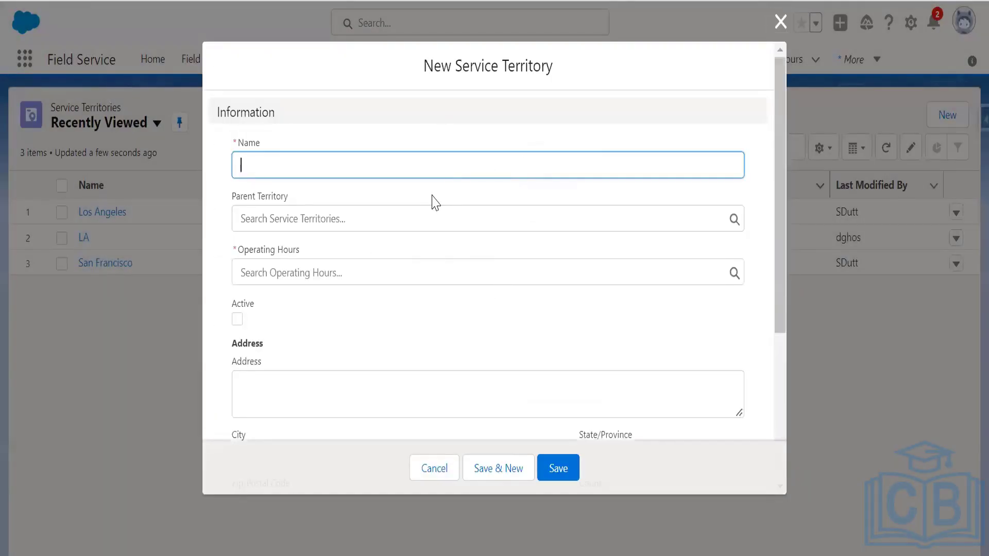
text(New York Area)
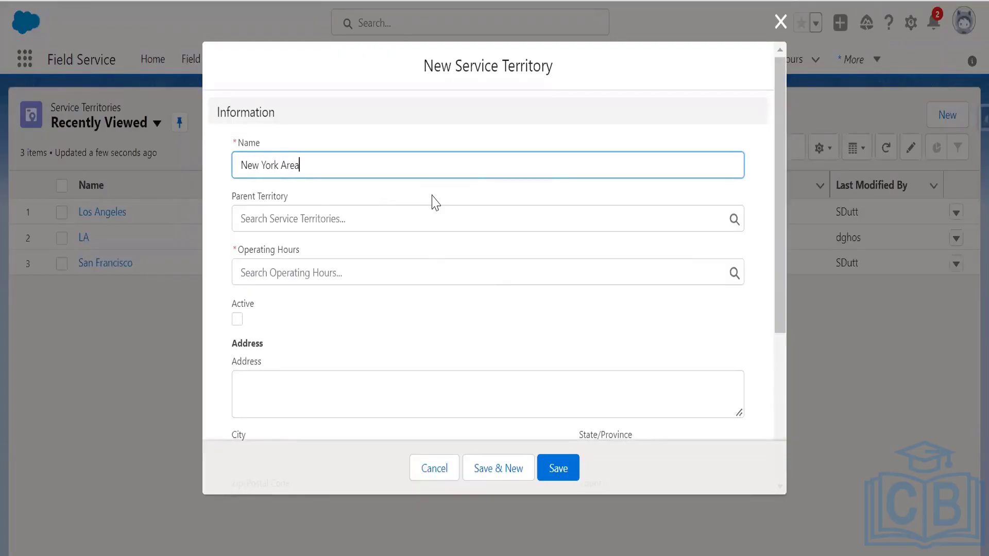
key(BackSpace)
key(BackSpace)
key(BackSpace)
key(BackSpace)
key(BackSpace)
Create new operating hours from the territory's lookup, named "Mon-Fri 8AM - 4PM" with the description "New York Hours".
click(311, 274)
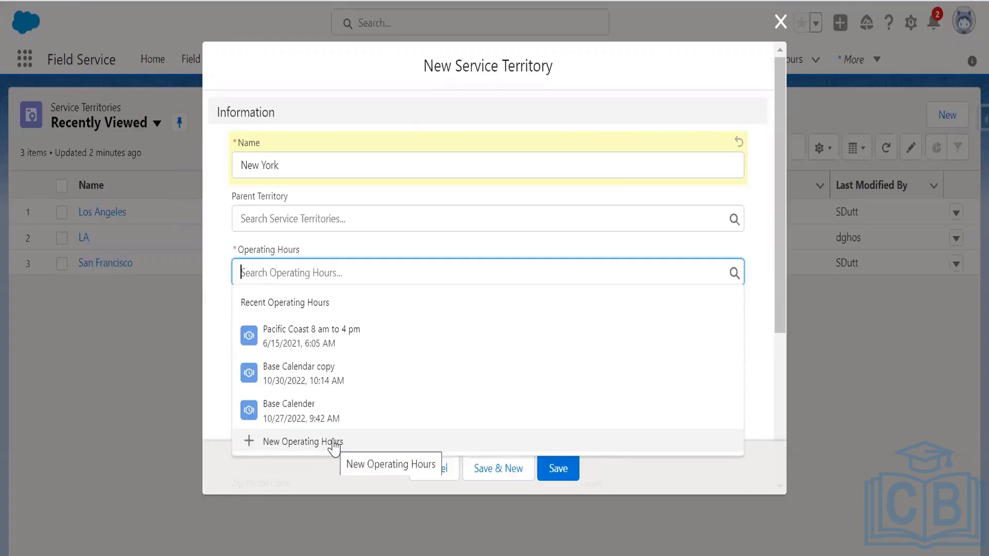
click(333, 442)
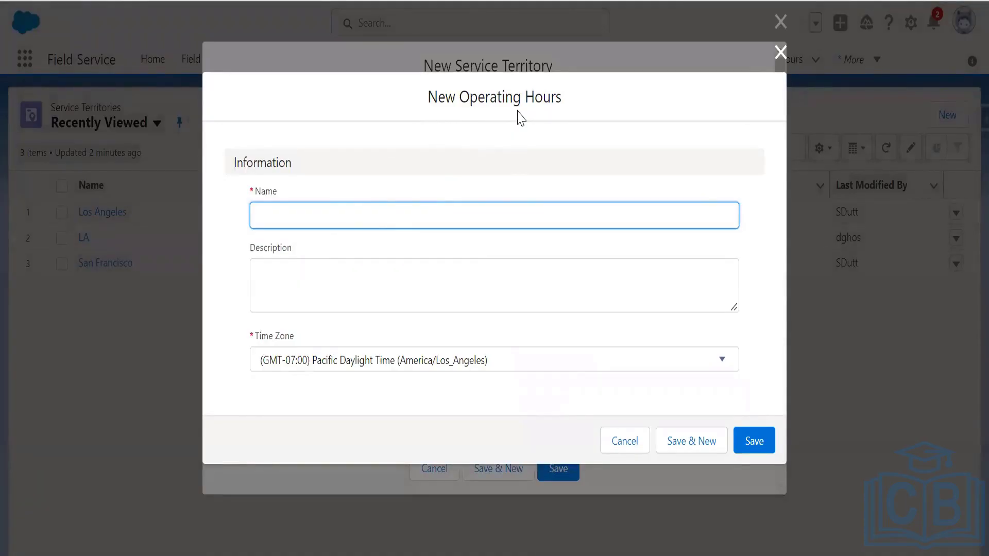
text(Mon-fR)
key(BackSpace)
key(BackSpace)
key(BackSpace)
text(Fri 8 AM)
text(4PM)
click(301, 216)
key(BackSpace)
click(391, 214)
click(339, 266)
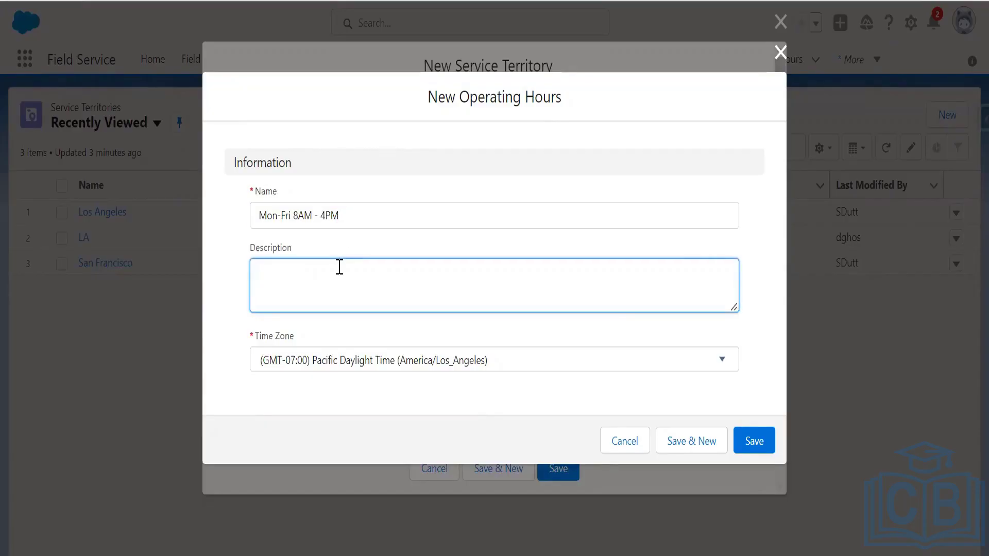
text(New York Hours)
Set the operating hours' time zone to (GMT-04:00) Eastern Daylight Time (America/New_York) and save the new operating hours.
click(369, 367)
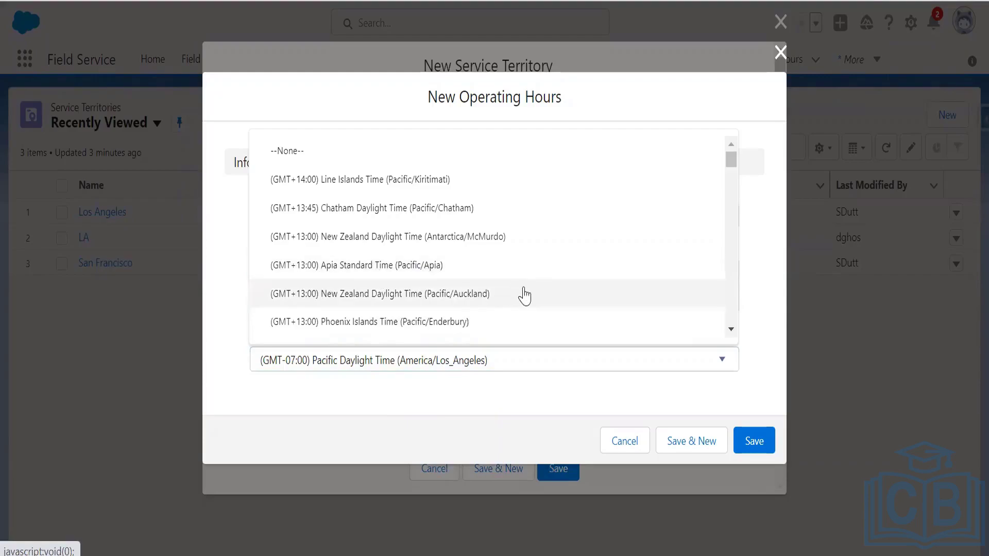
click(727, 331)
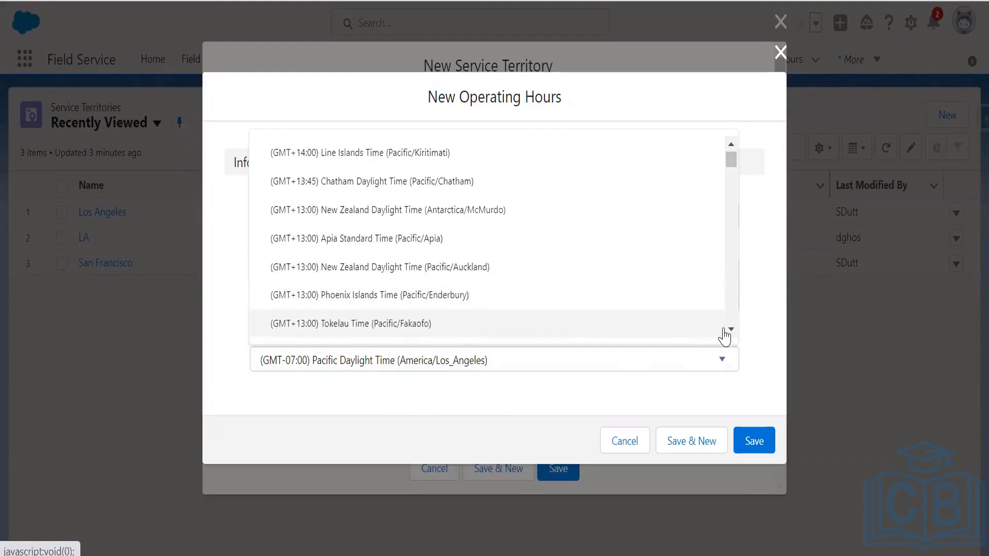
click(731, 329)
click(731, 330)
click(731, 329)
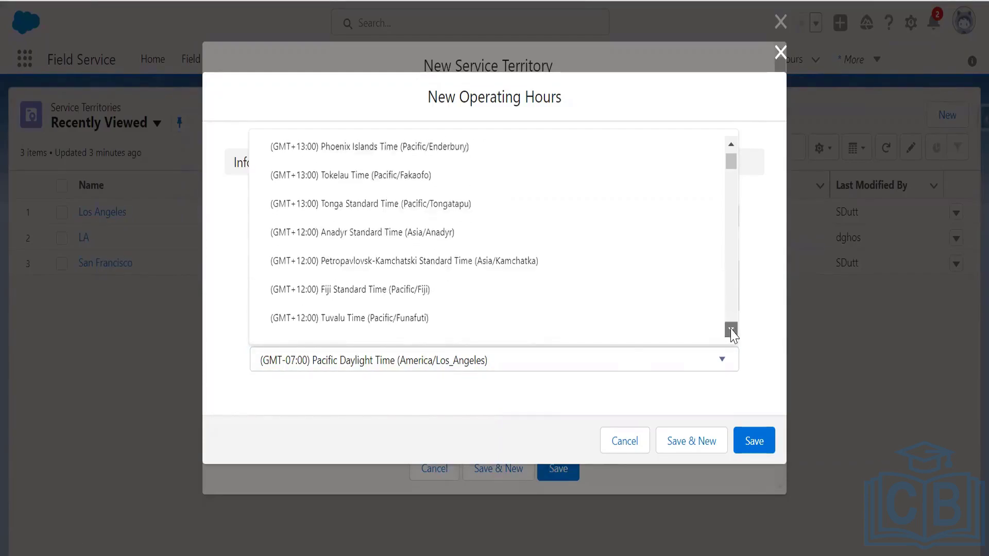
click(731, 330)
drag(731, 160, 731, 152)
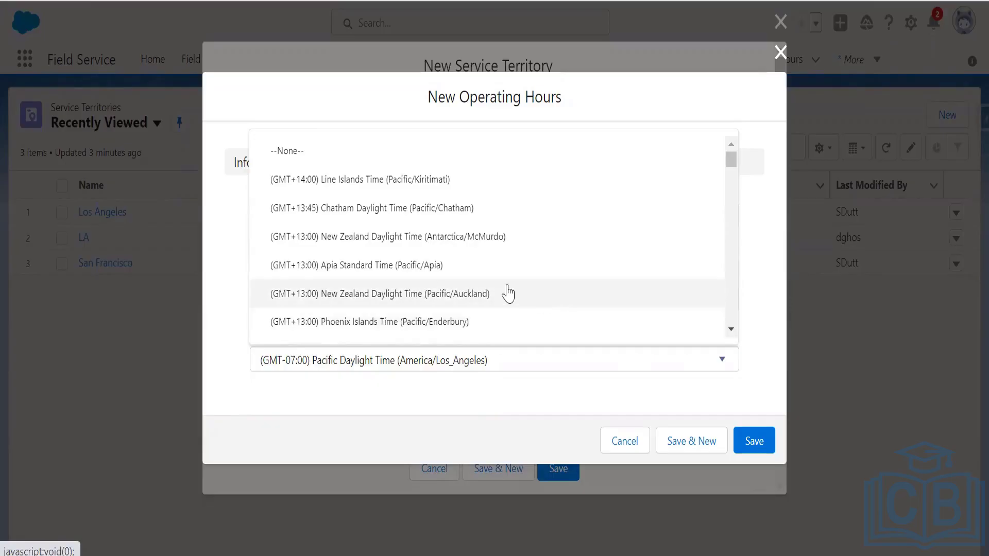
scroll(503, 291, down, 4)
scroll(509, 304, down, 12)
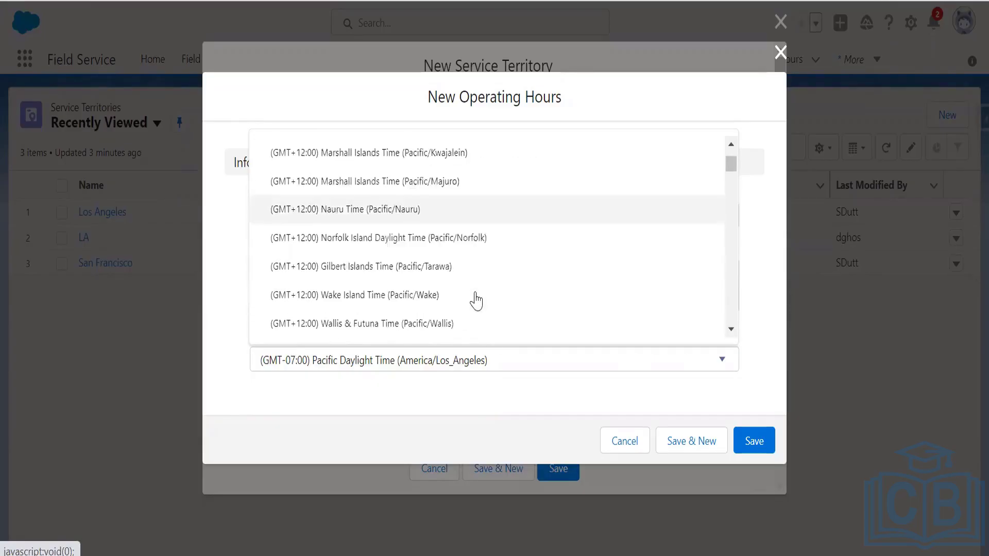
scroll(476, 300, down, 12)
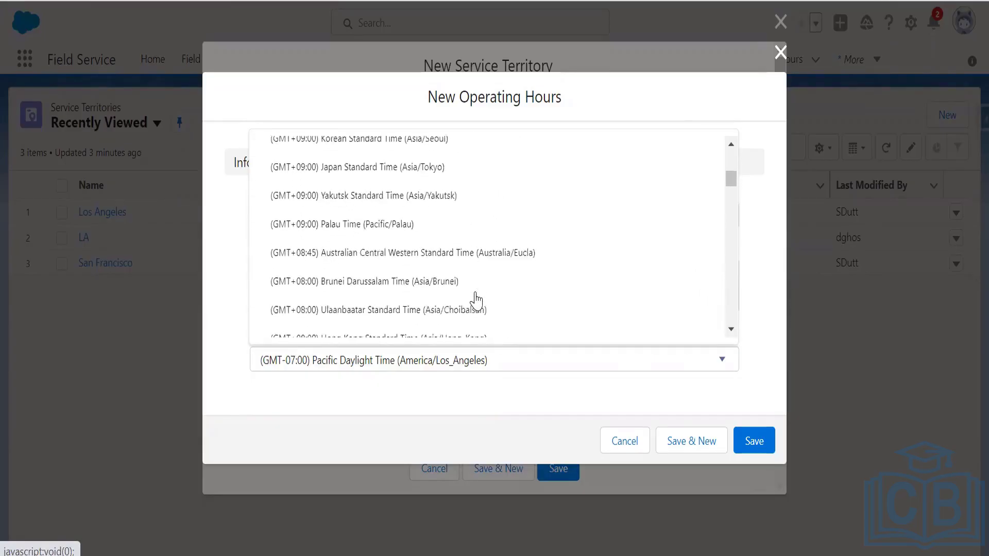
scroll(476, 300, down, 12)
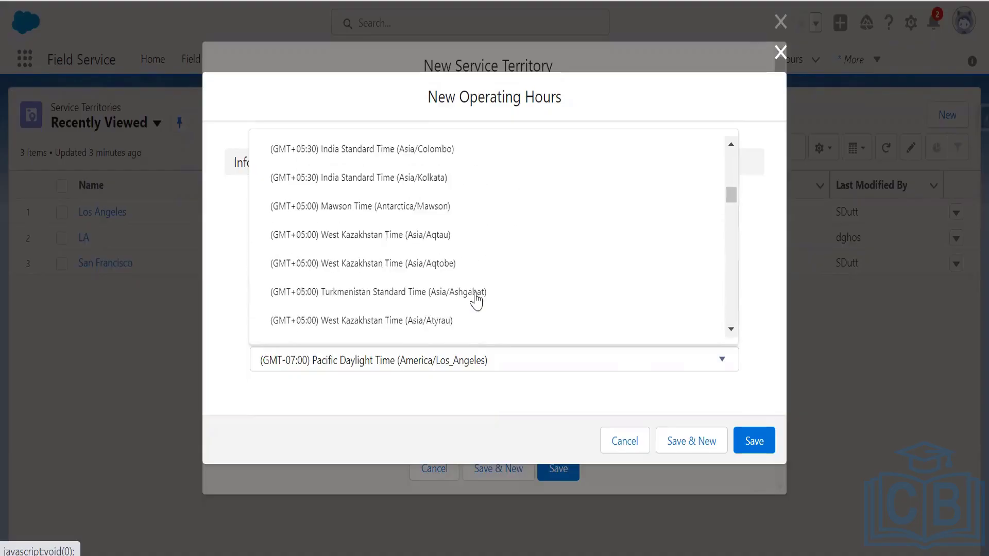
scroll(475, 300, down, 6)
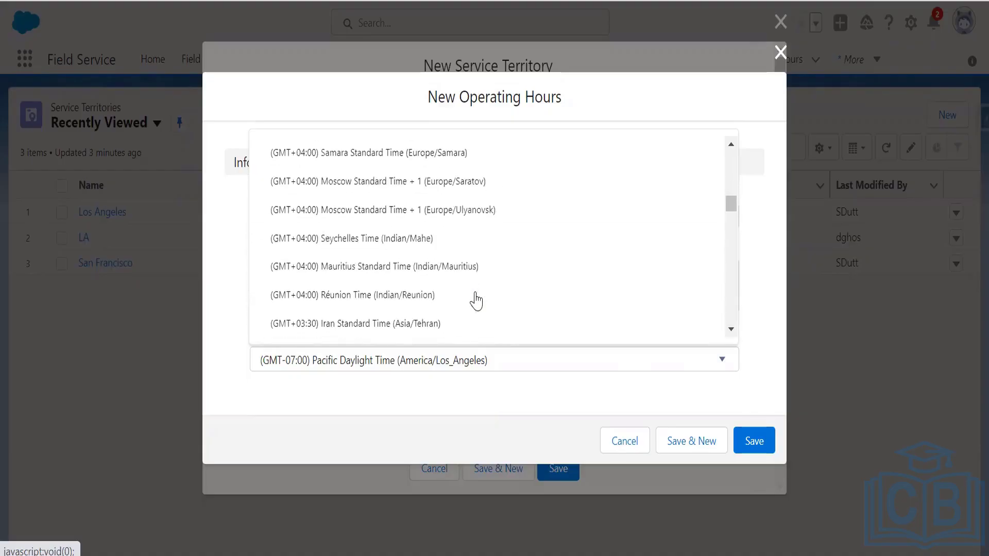
scroll(476, 300, down, 8)
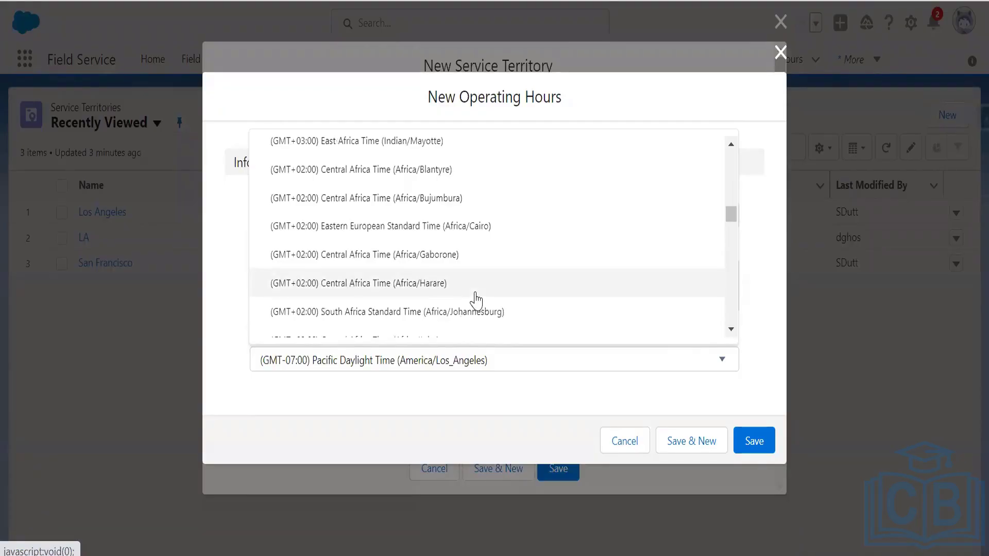
scroll(476, 300, up, 2)
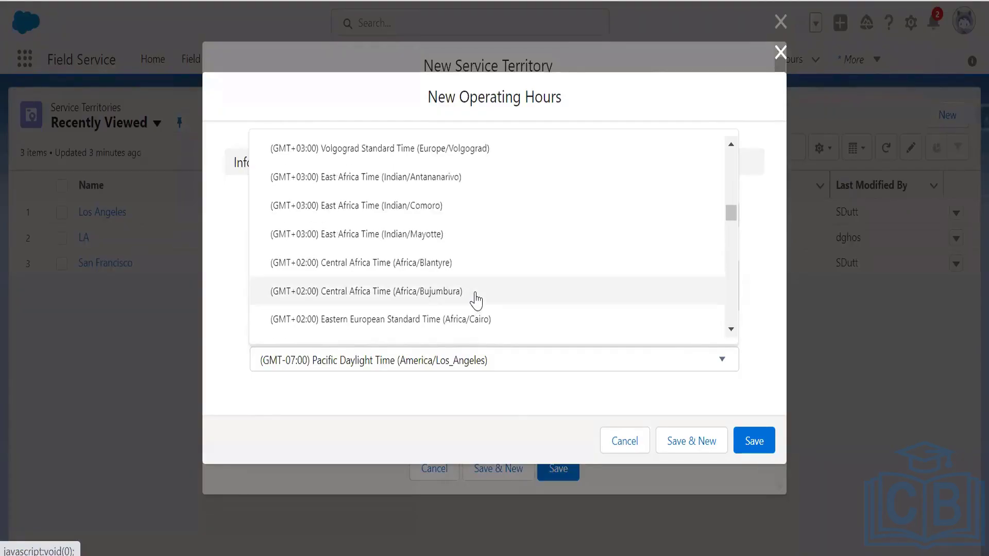
scroll(476, 301, down, 6)
scroll(476, 300, down, 4)
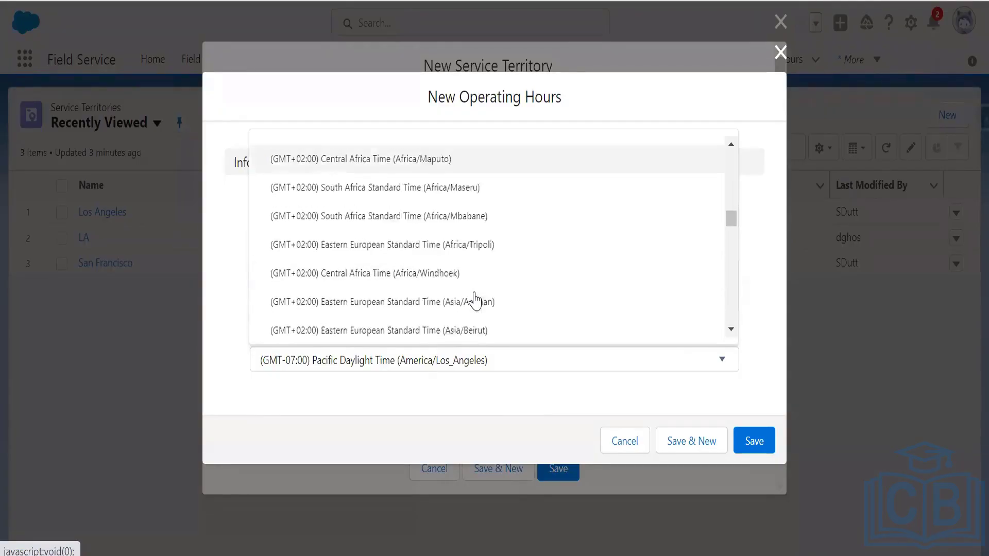
scroll(475, 300, down, 15)
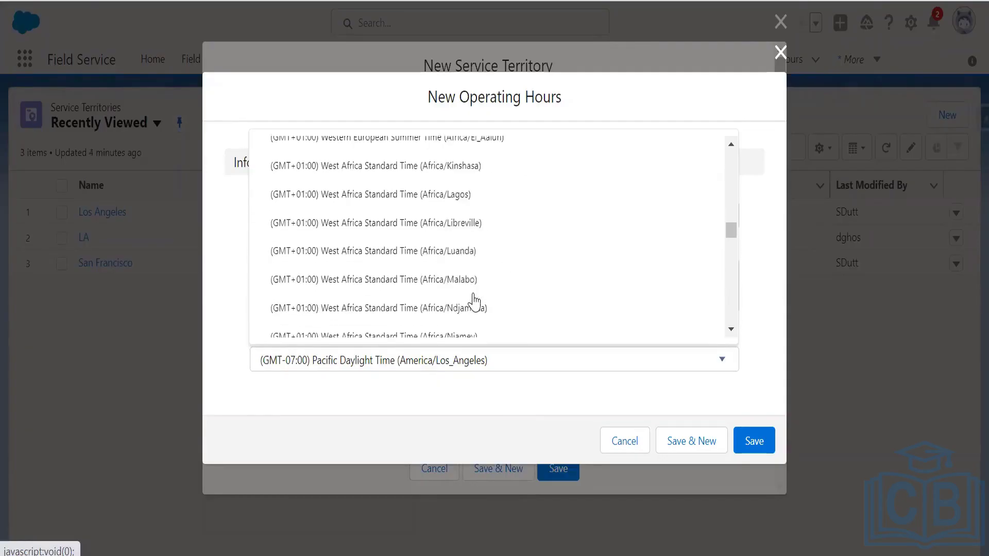
scroll(475, 301, down, 20)
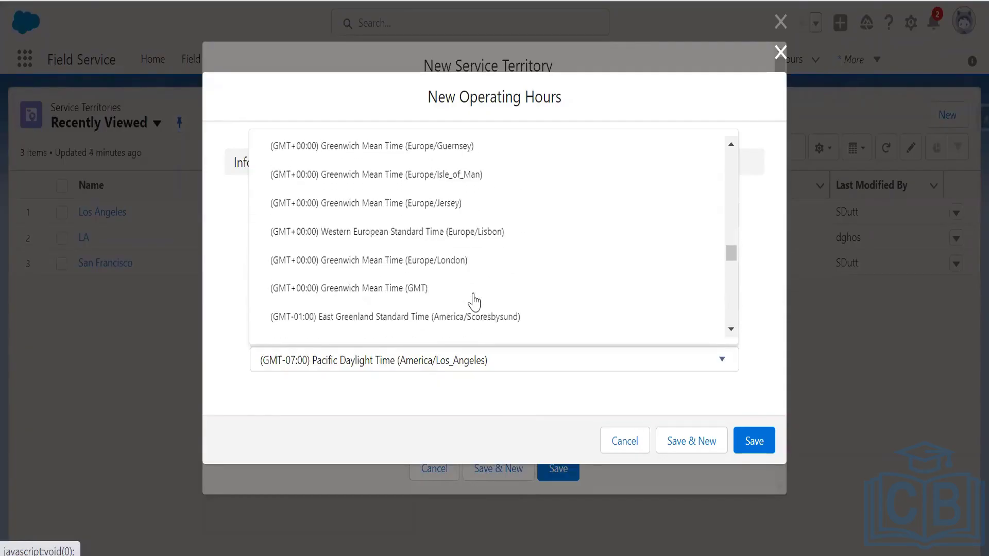
scroll(474, 301, down, 5)
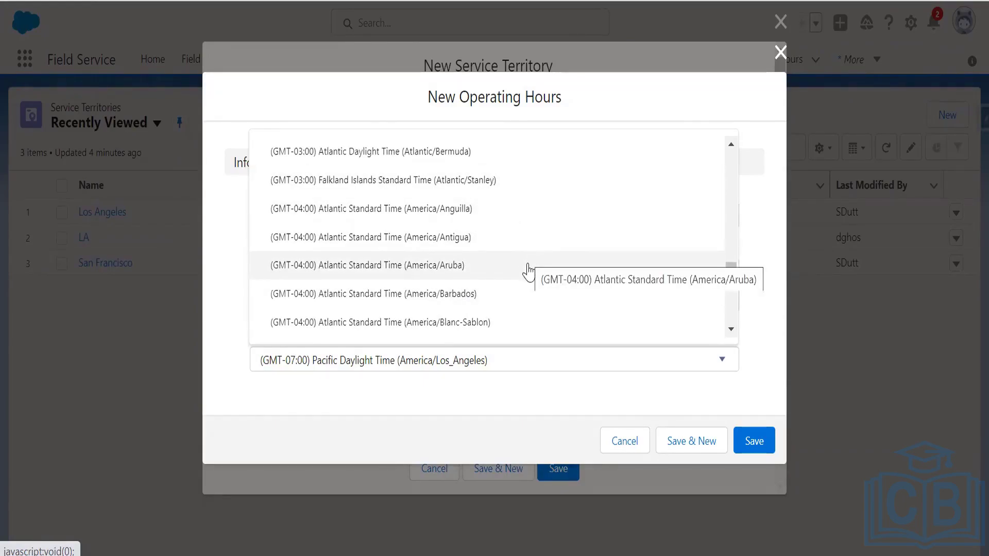
scroll(529, 265, down, 2)
scroll(528, 272, down, 2)
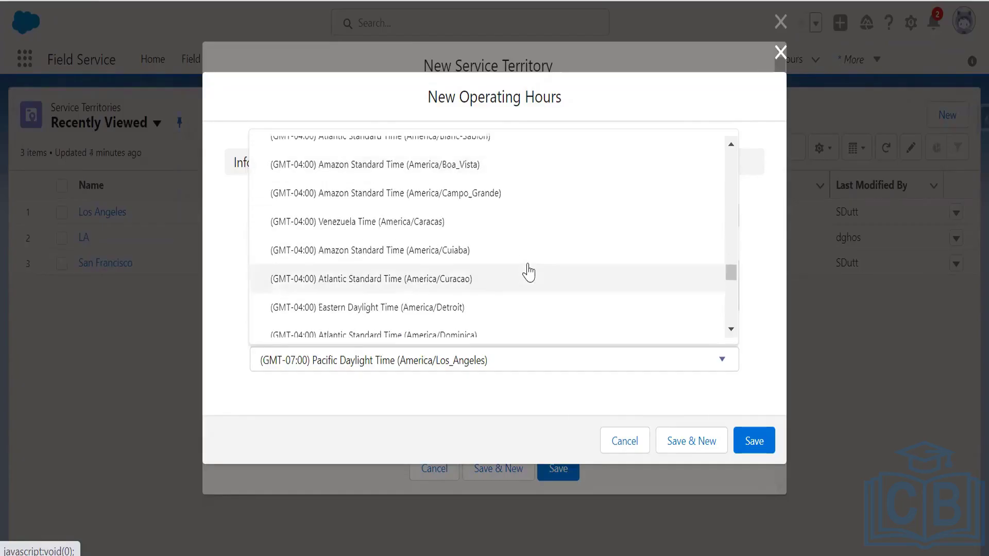
scroll(529, 272, down, 2)
scroll(529, 272, down, 2)
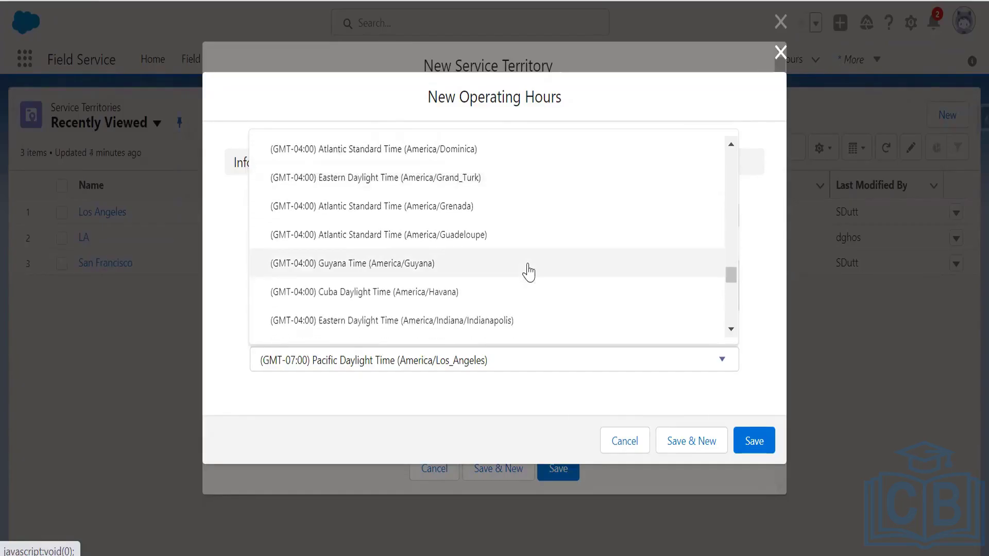
scroll(528, 272, down, 2)
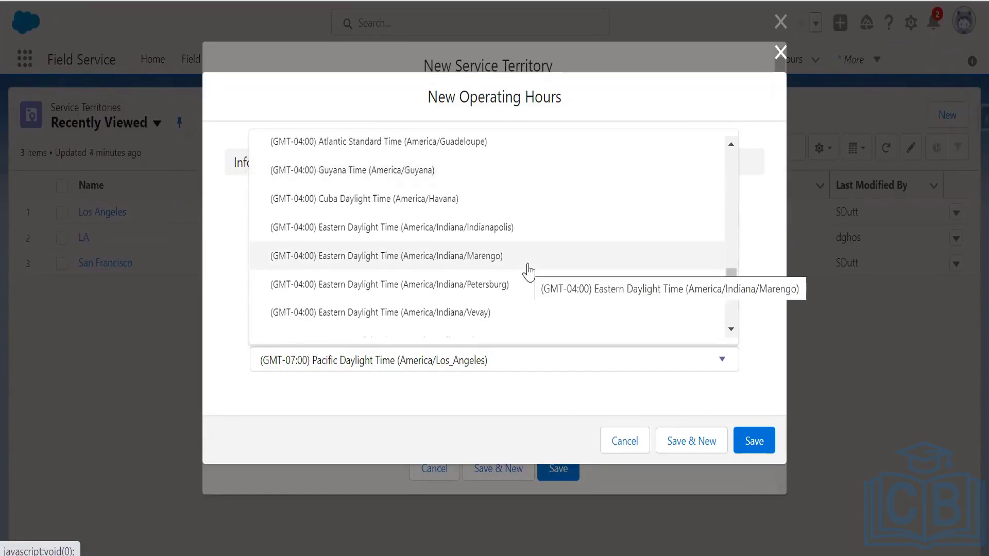
scroll(529, 272, down, 4)
scroll(529, 272, down, 5)
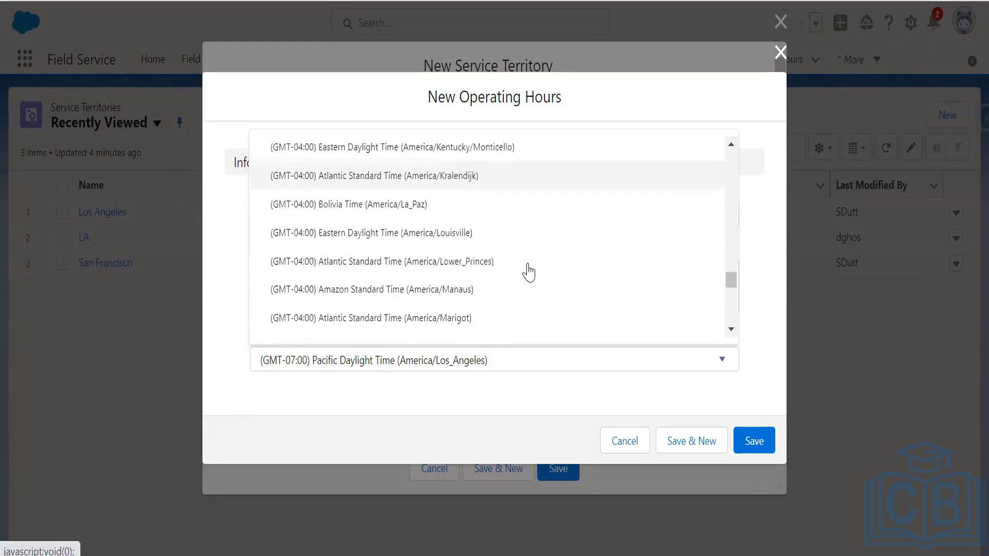
scroll(529, 272, down, 5)
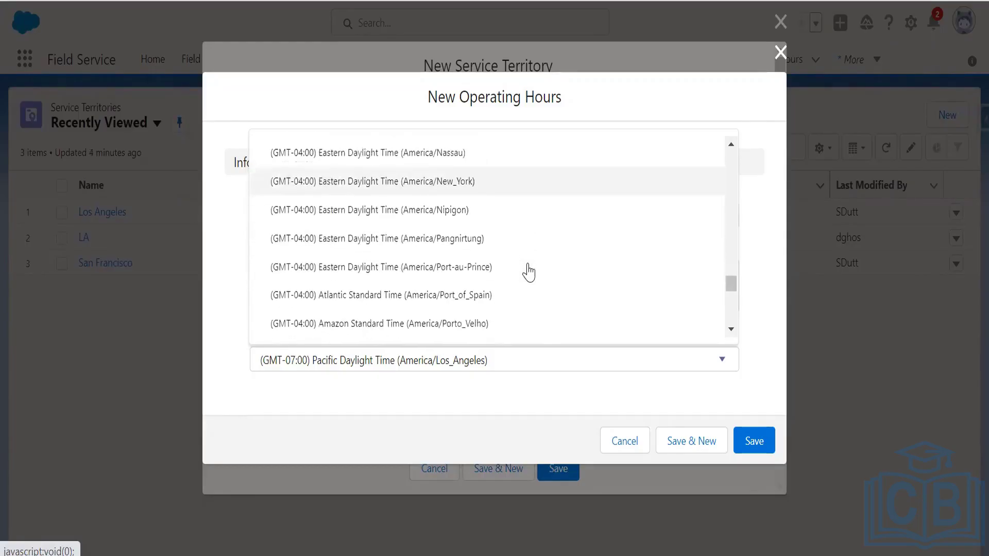
scroll(529, 272, down, 5)
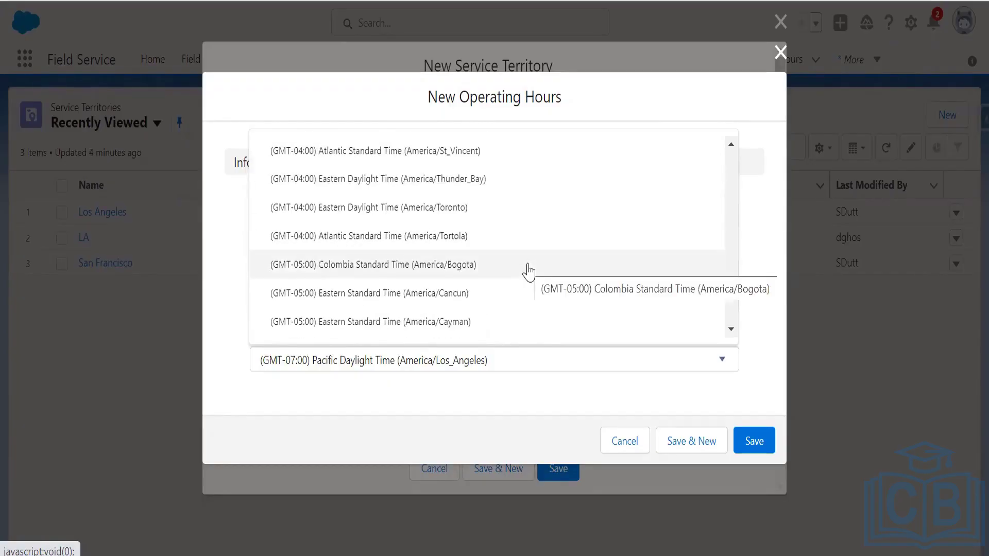
scroll(529, 271, up, 2)
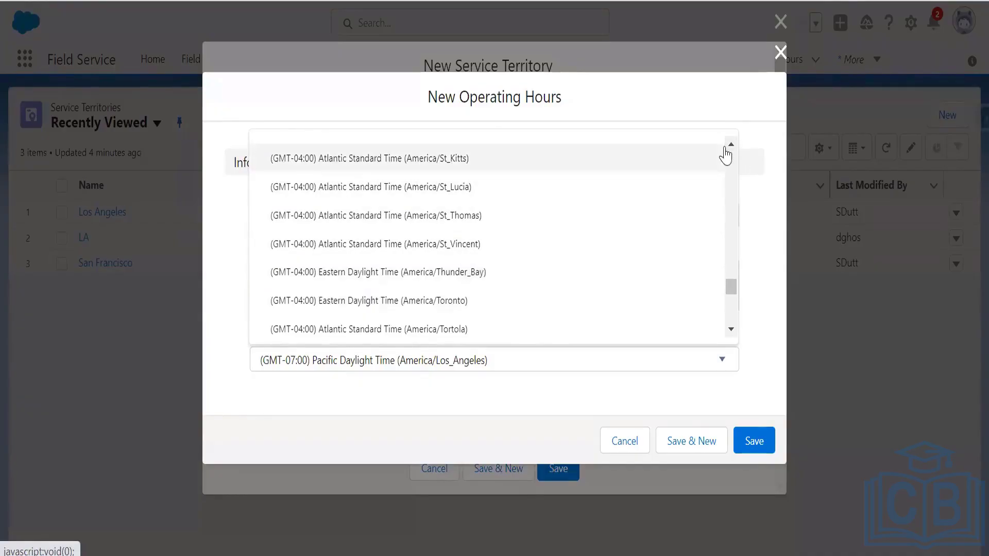
drag(729, 148, 730, 148)
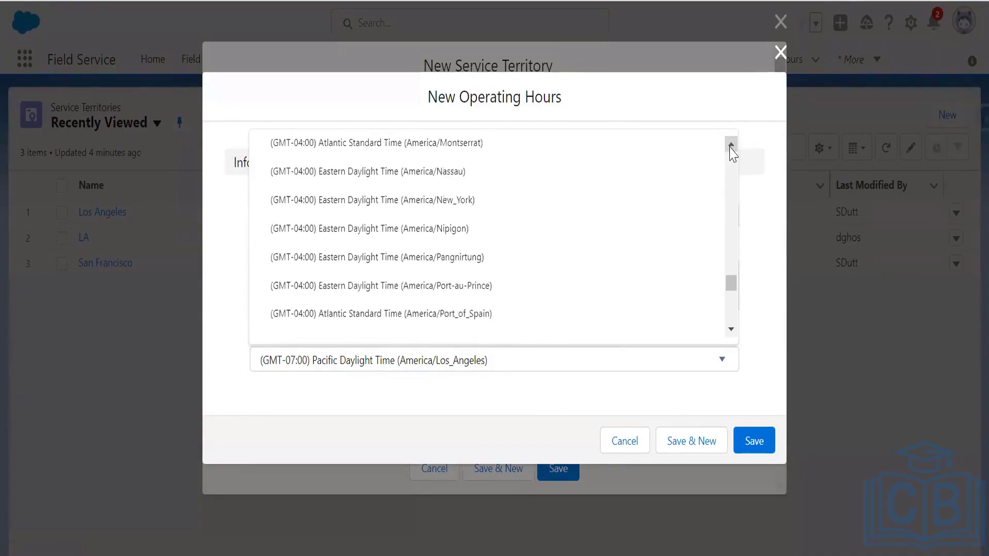
click(513, 208)
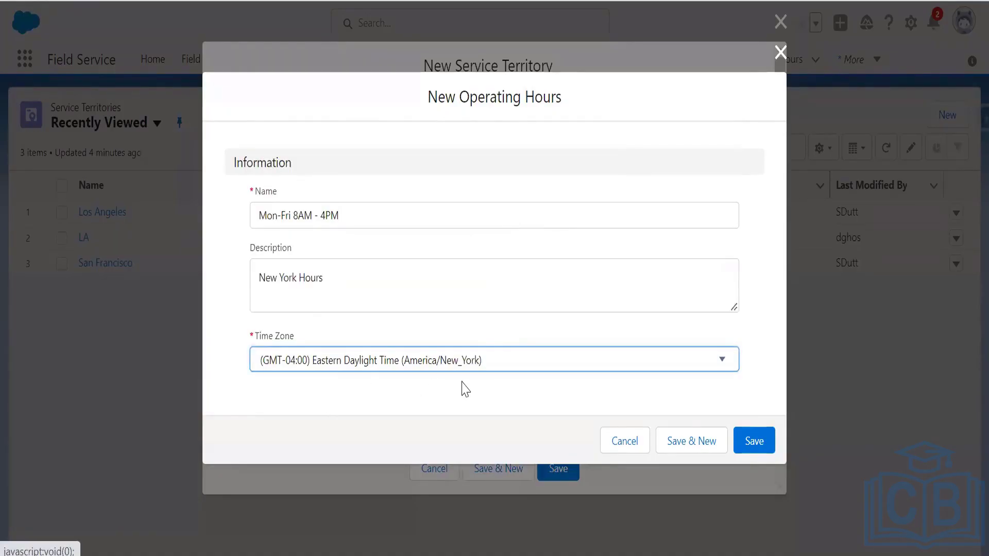
click(751, 449)
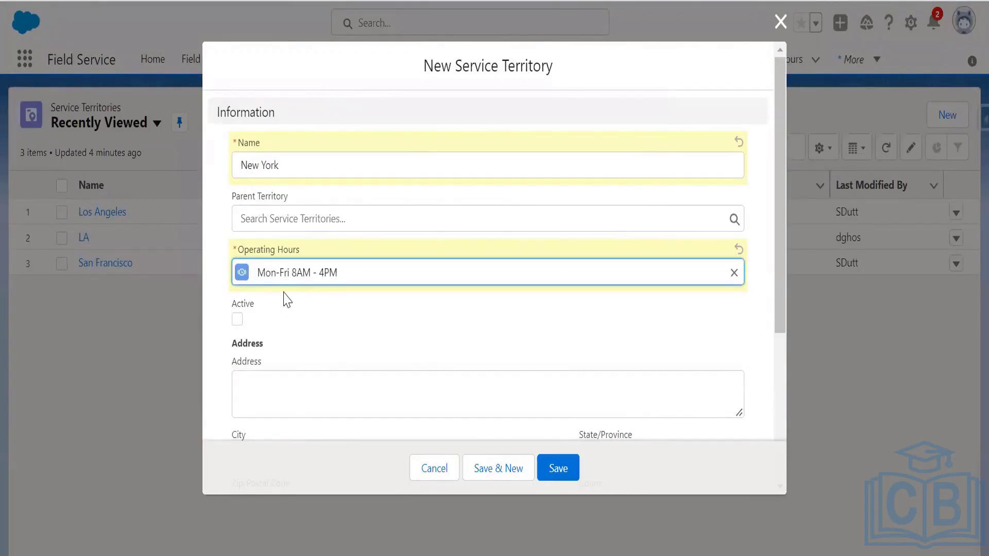
Mark the New York service territory as active and save the record.
click(237, 319)
drag(779, 276, 781, 223)
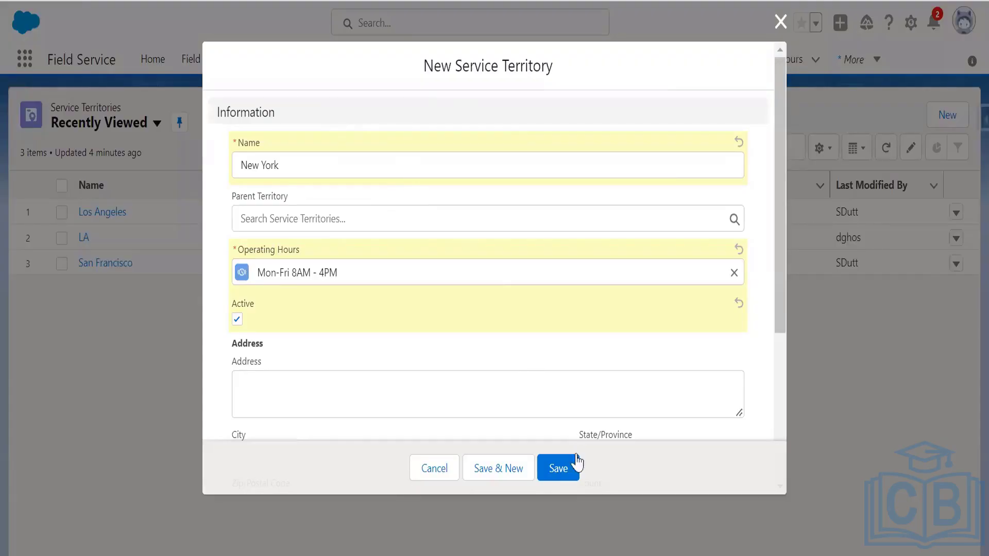
click(572, 474)
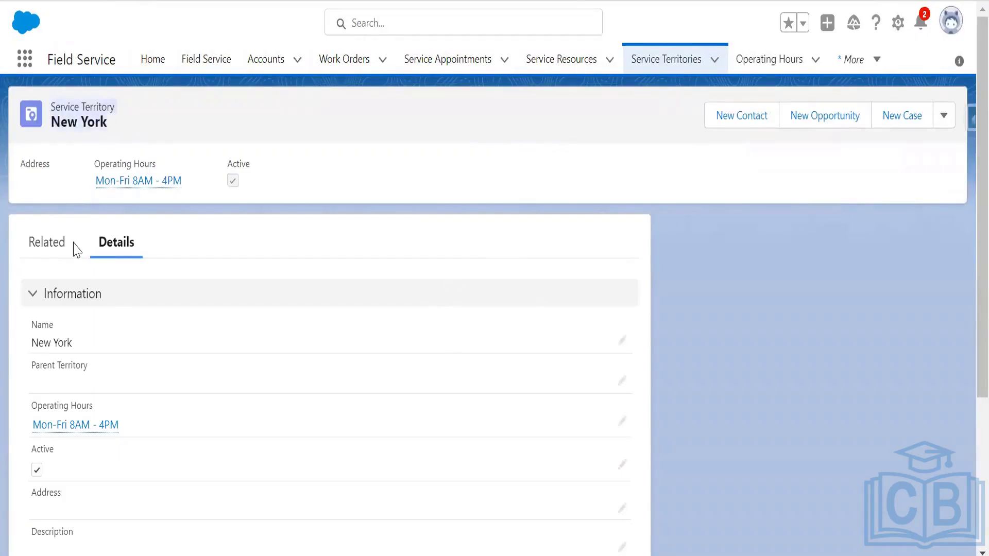
Examine the New York territory's related lists and check the Object Model slide in PowerPoint before returning to the territory in Salesforce.
click(56, 250)
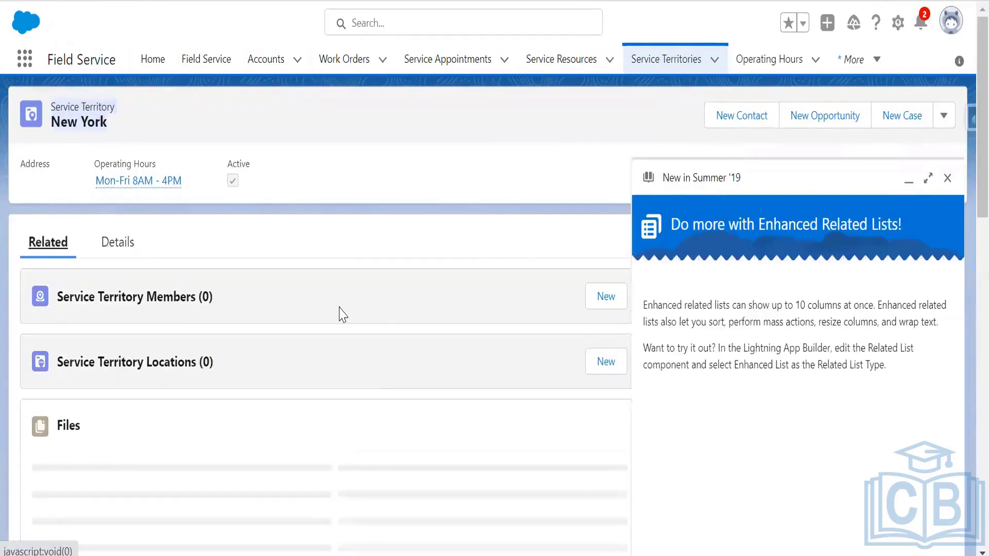
click(947, 179)
scroll(967, 212, down, 1)
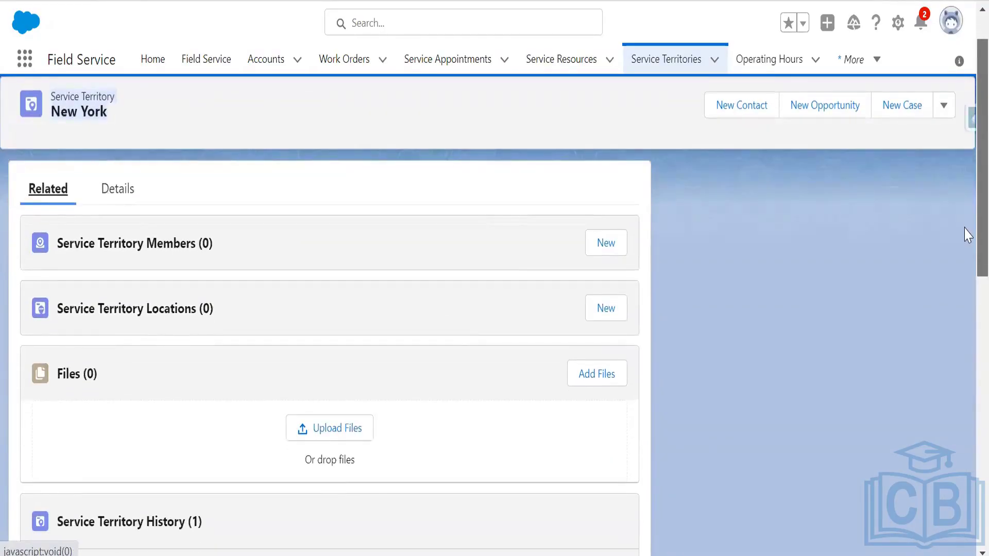
drag(965, 228, 963, 240)
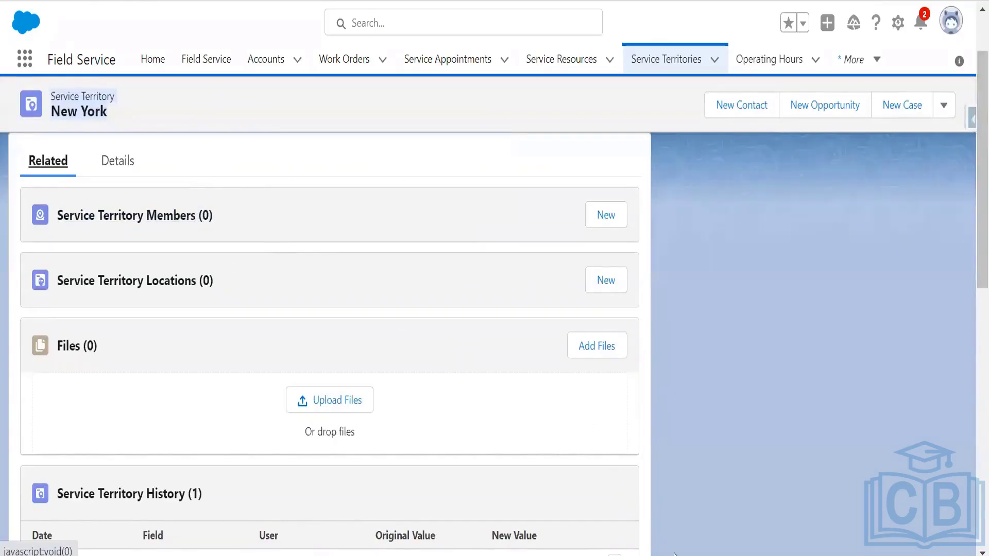
key(alt+Tab)
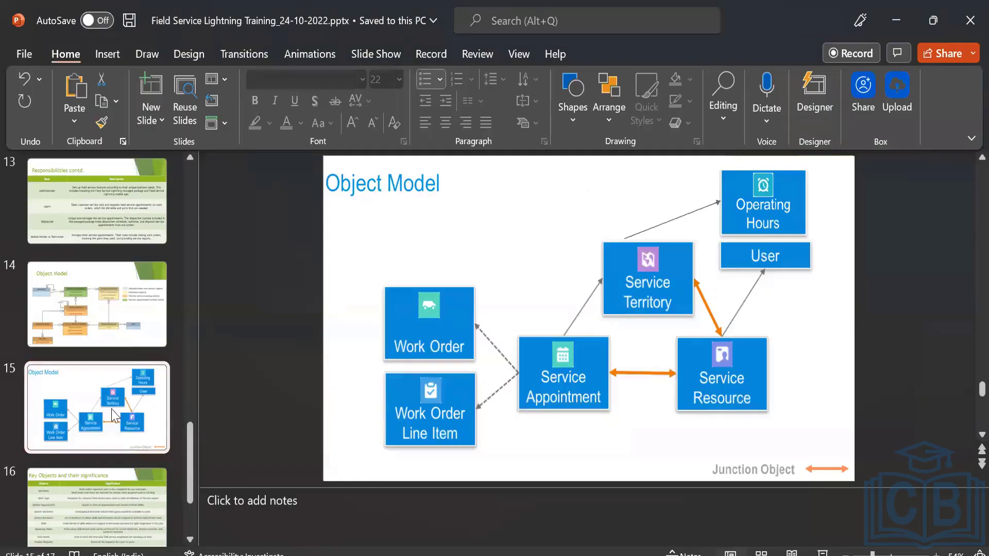
click(94, 333)
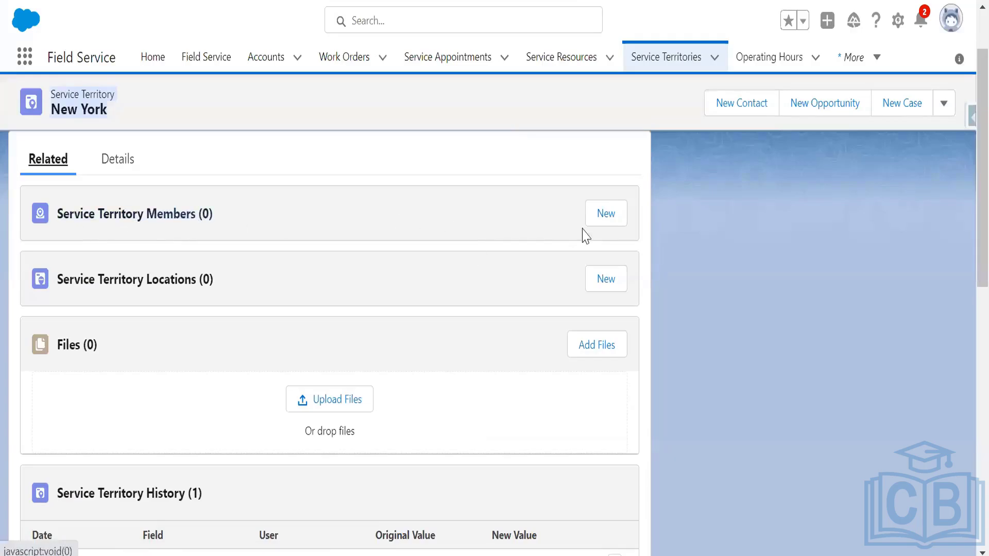
Start a new service territory member for New York with the first suggested service resource and a start date of 11/3/2022.
click(617, 214)
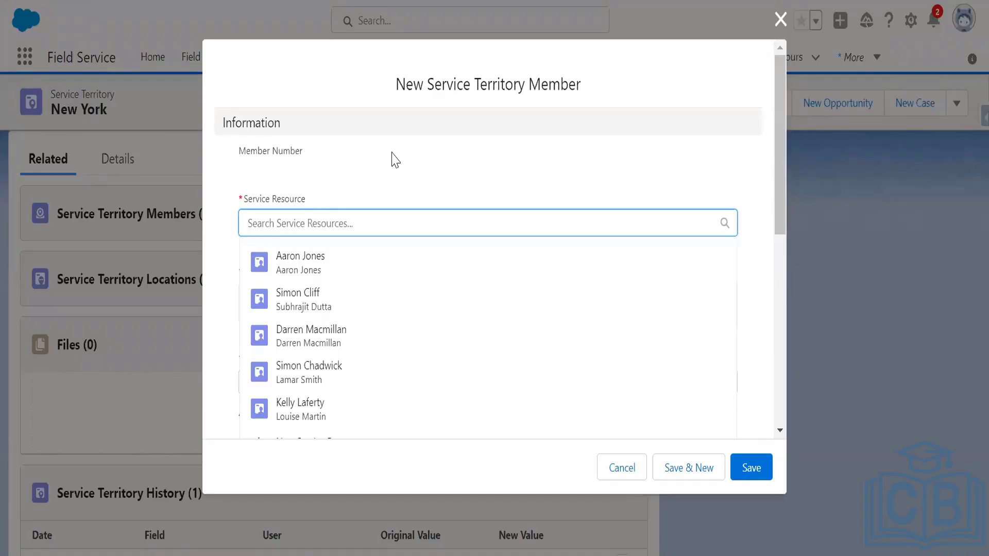
click(340, 261)
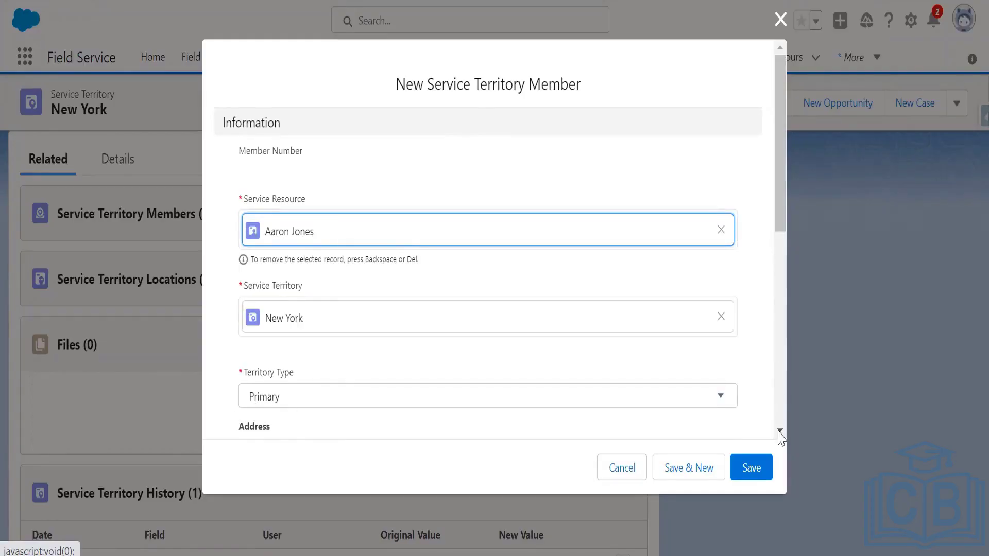
scroll(779, 432, down, 4)
scroll(781, 439, down, 5)
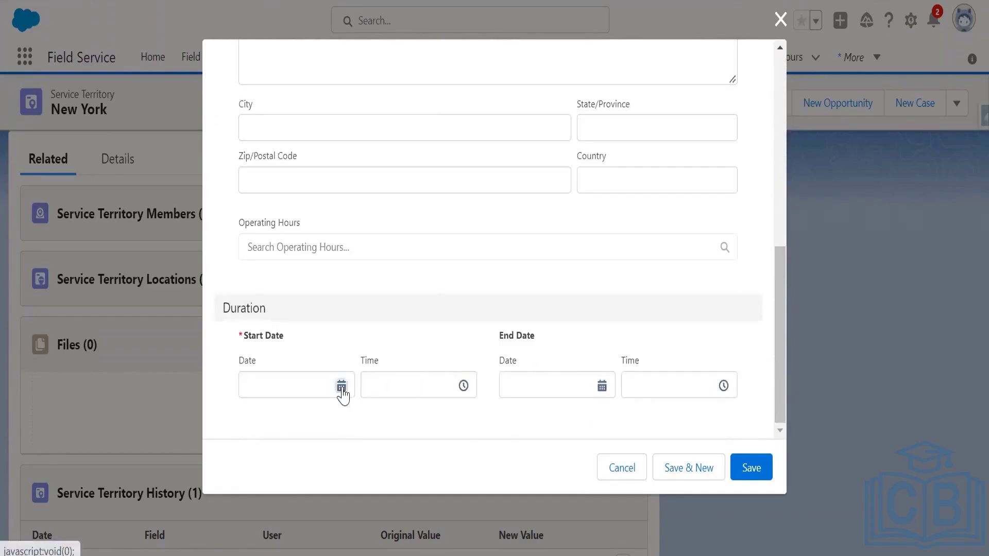
click(342, 387)
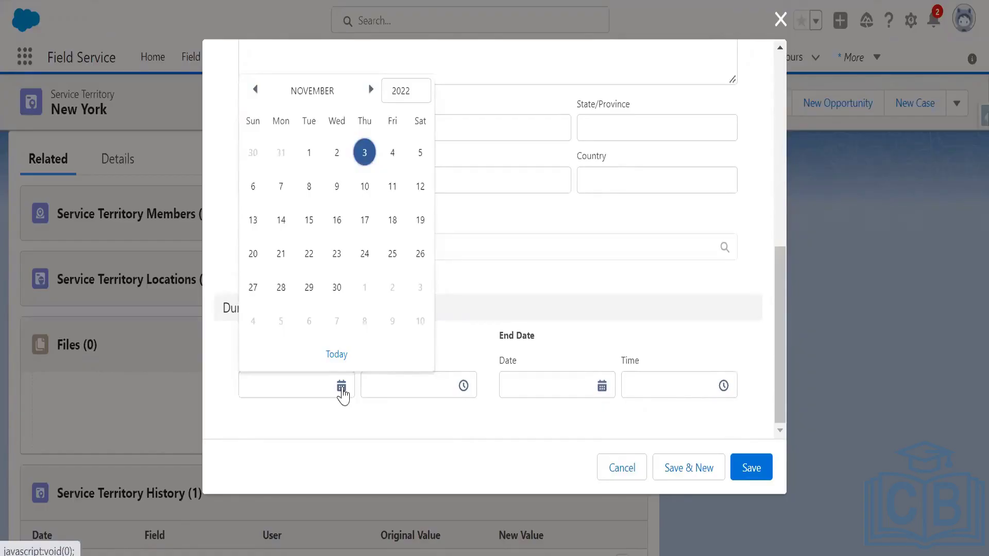
click(365, 155)
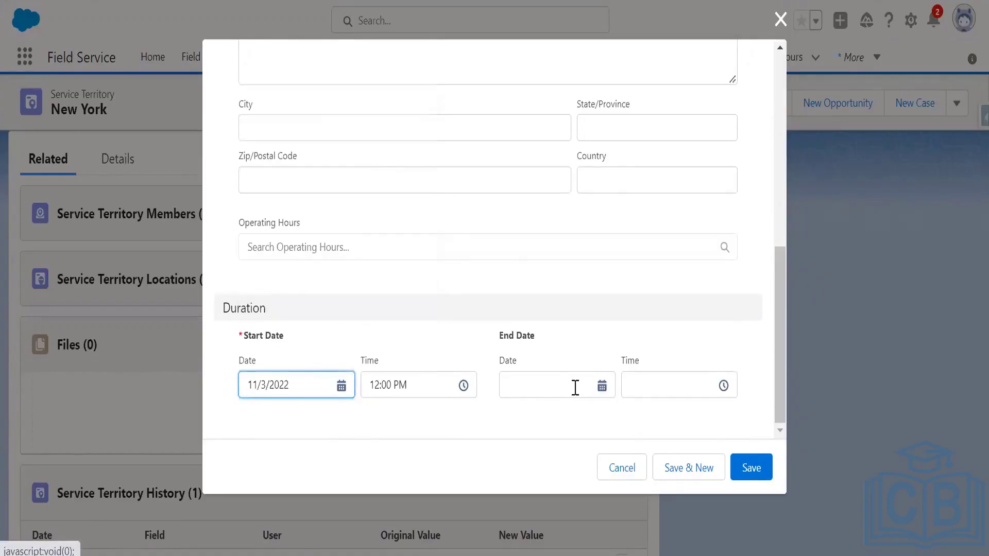
Set the member's end date to 12/31/2022 and try to save the new service territory member.
click(601, 394)
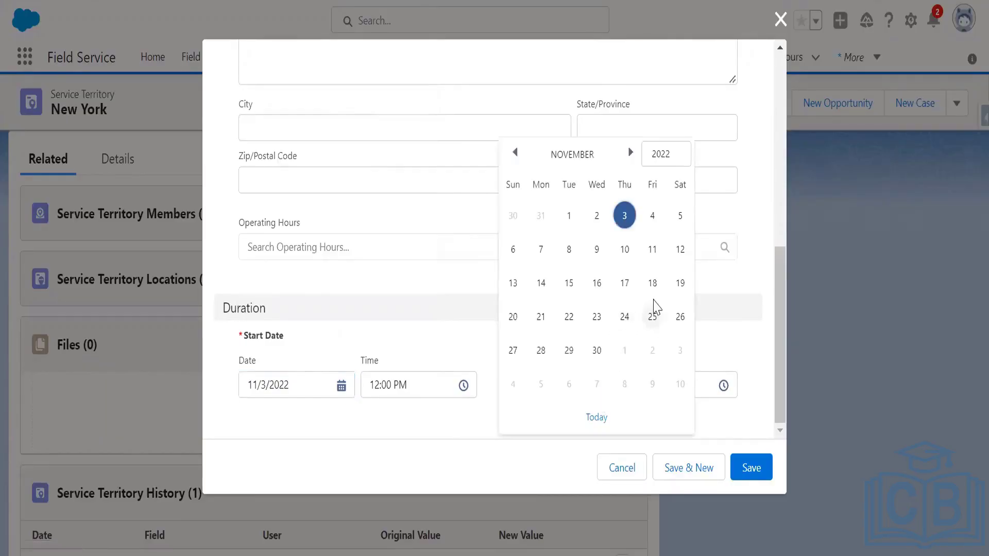
click(630, 153)
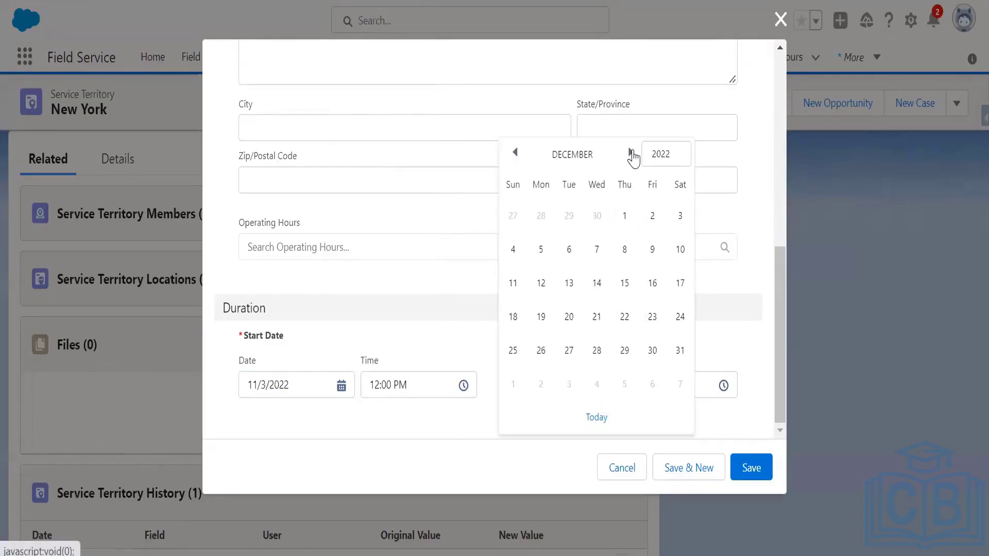
click(678, 353)
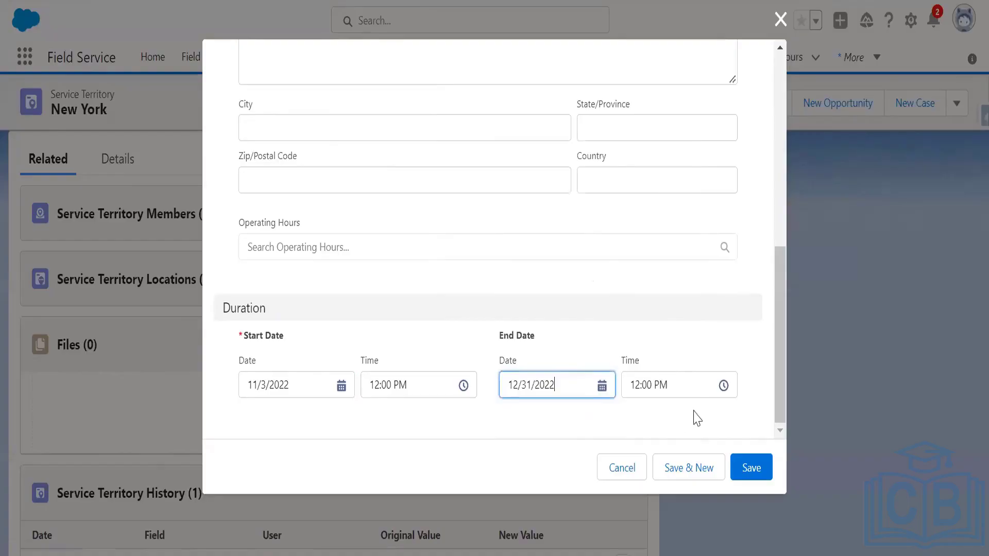
click(751, 471)
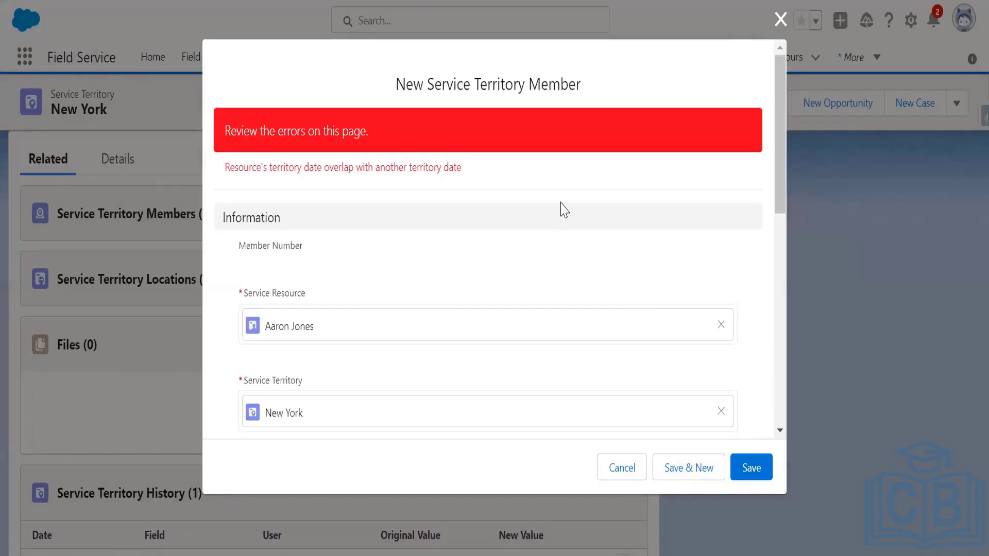
Review the new member's resource, territory, territory type and dates, and cancel the form.
scroll(563, 208, down, 2)
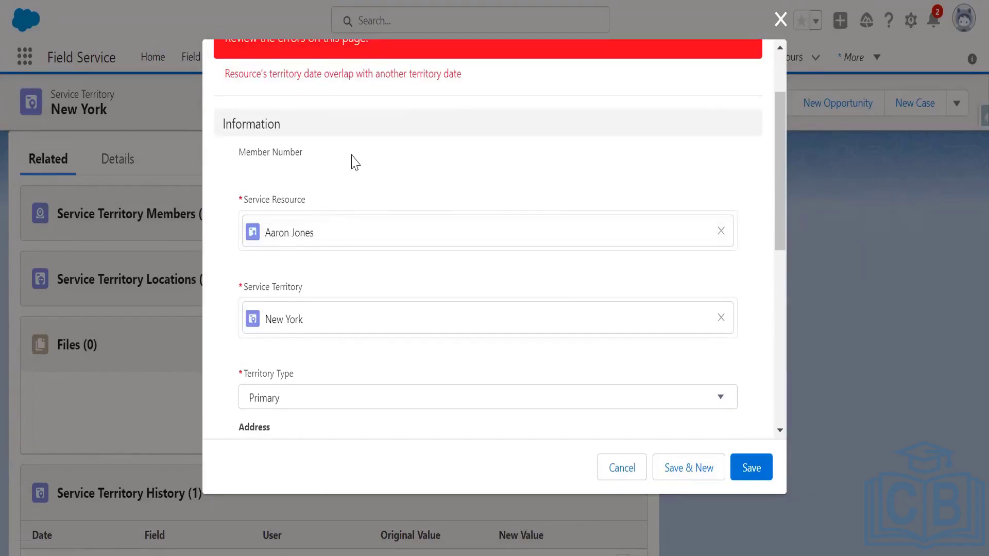
scroll(355, 162, down, 9)
scroll(354, 161, up, 4)
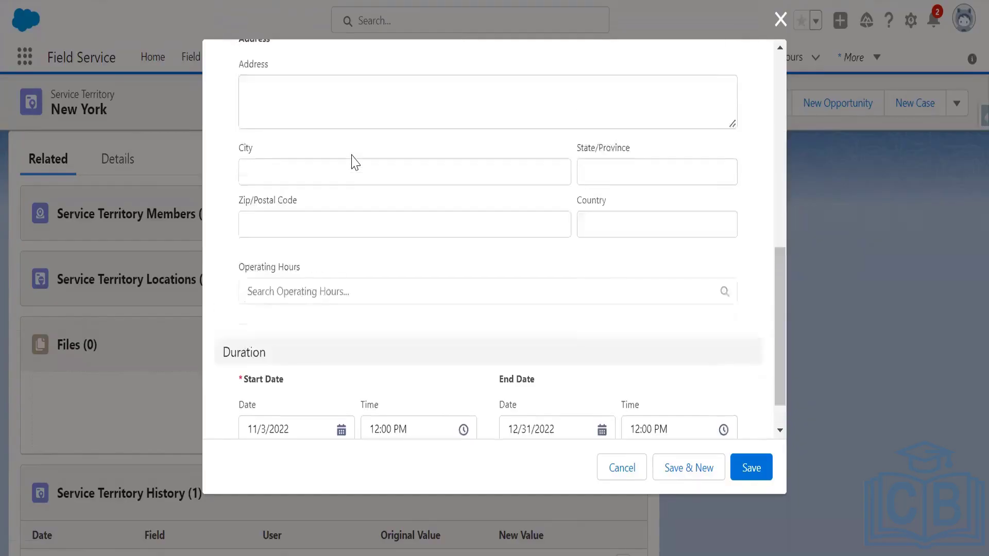
scroll(352, 160, up, 4)
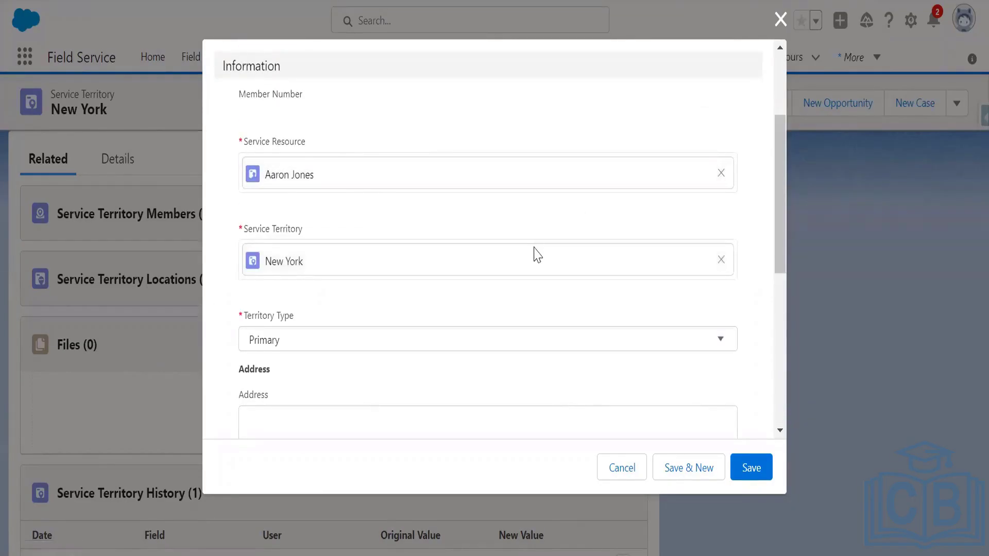
scroll(533, 255, down, 3)
scroll(536, 268, down, 3)
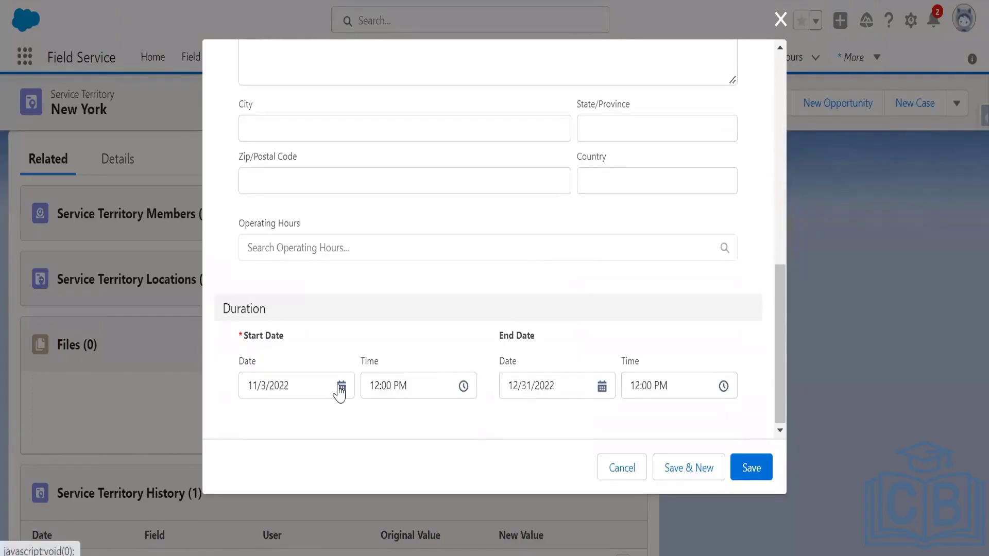
click(620, 468)
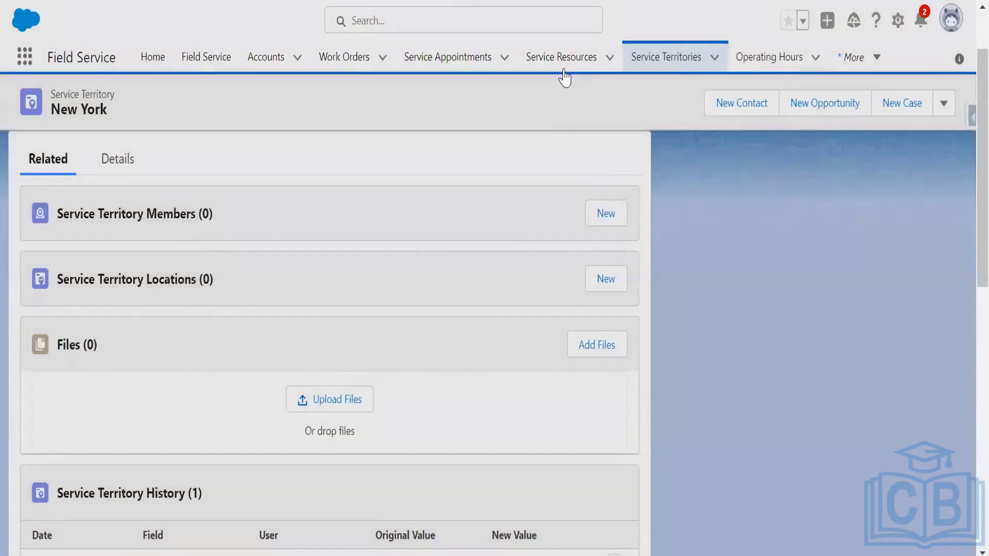
Open the same technician's service resource record and find the Service Territories related list.
click(561, 60)
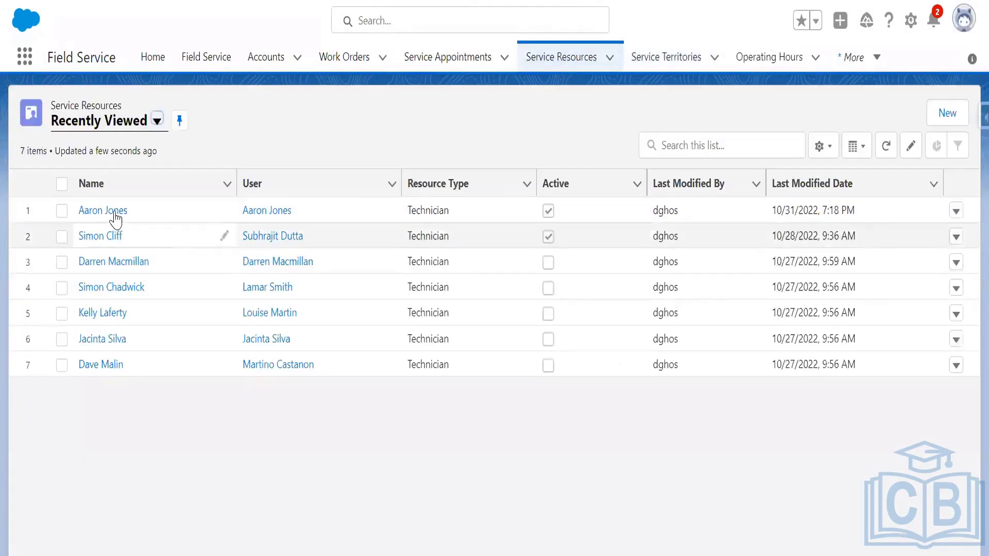
click(109, 212)
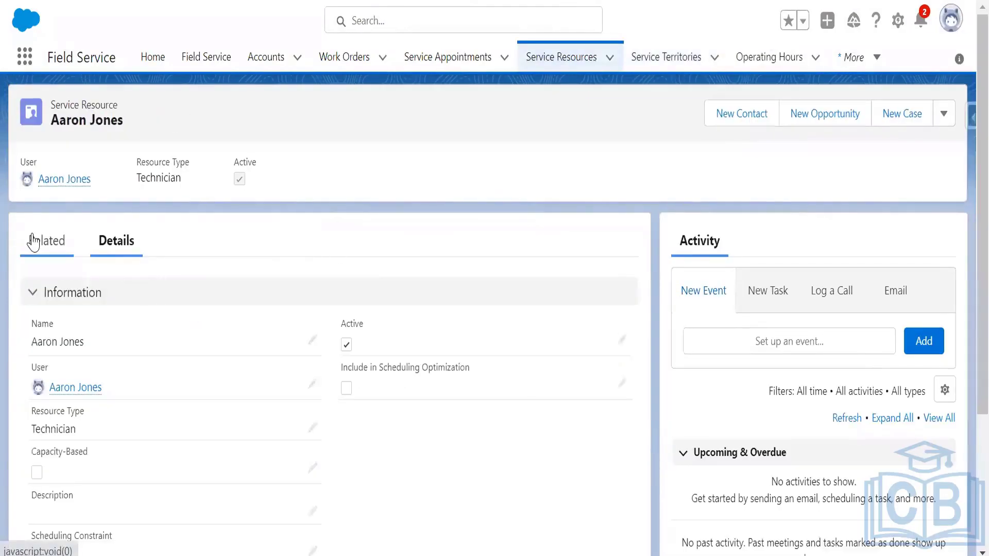
click(31, 242)
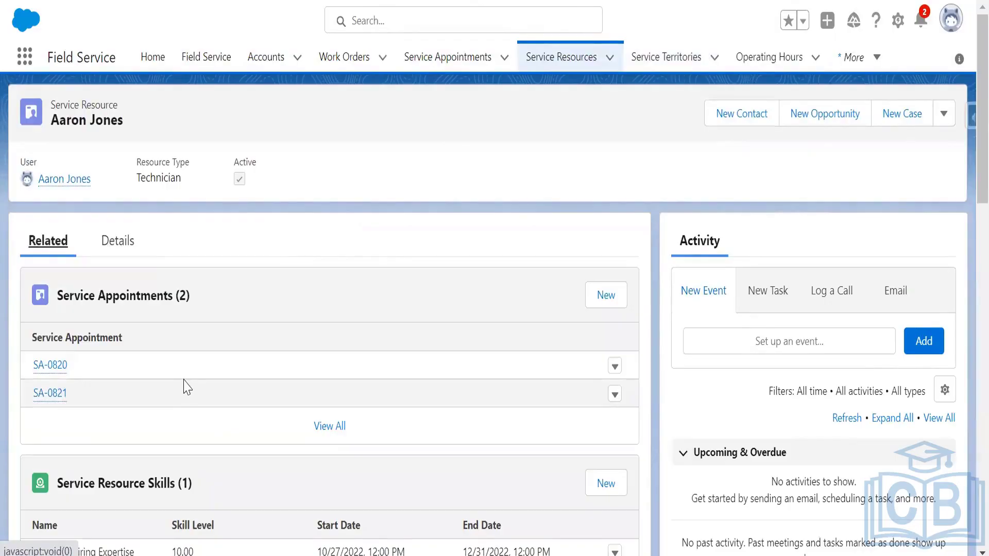
scroll(187, 387, down, 4)
scroll(280, 402, down, 2)
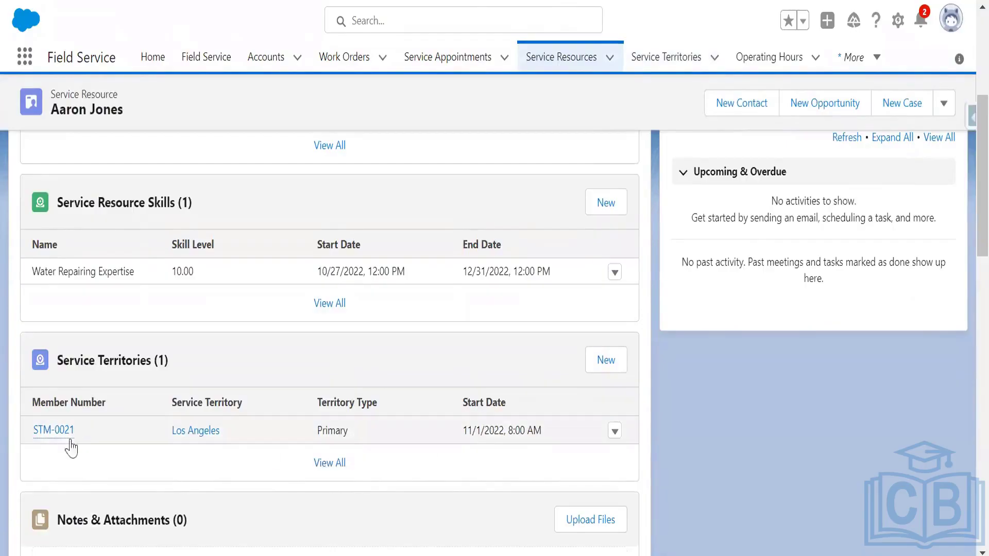
Open the technician's Los Angeles territory membership and check its territory type, start date and end date.
click(56, 432)
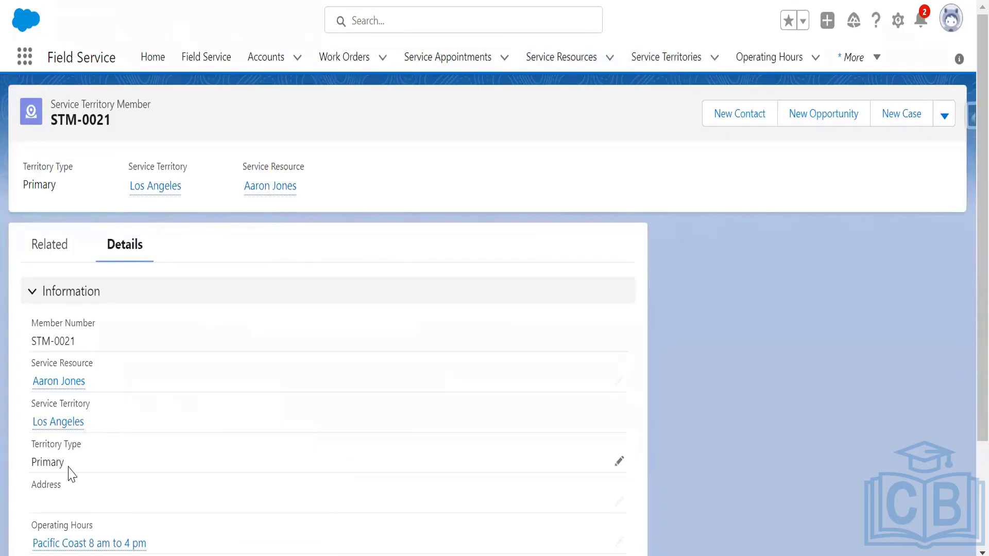
drag(68, 467, 33, 464)
scroll(968, 435, down, 1)
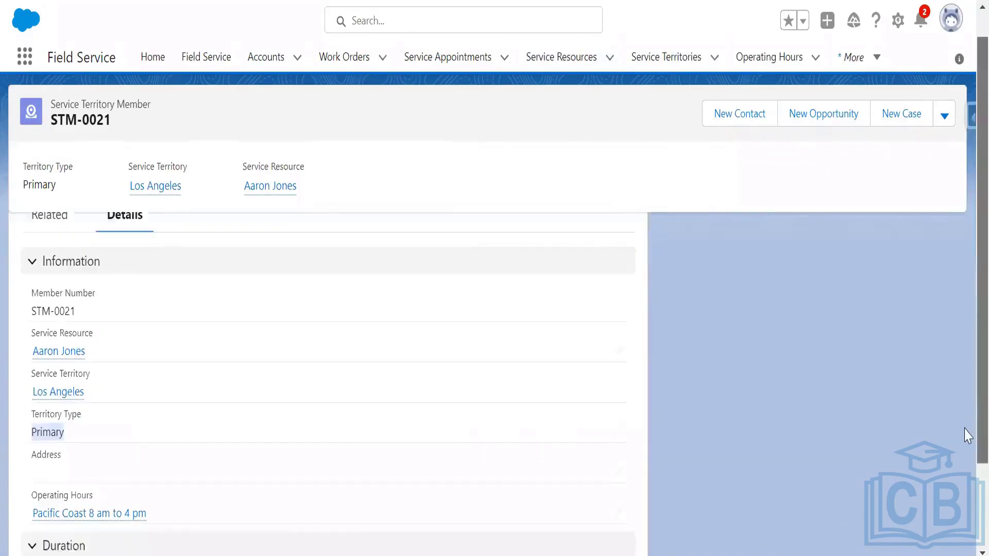
scroll(968, 435, down, 3)
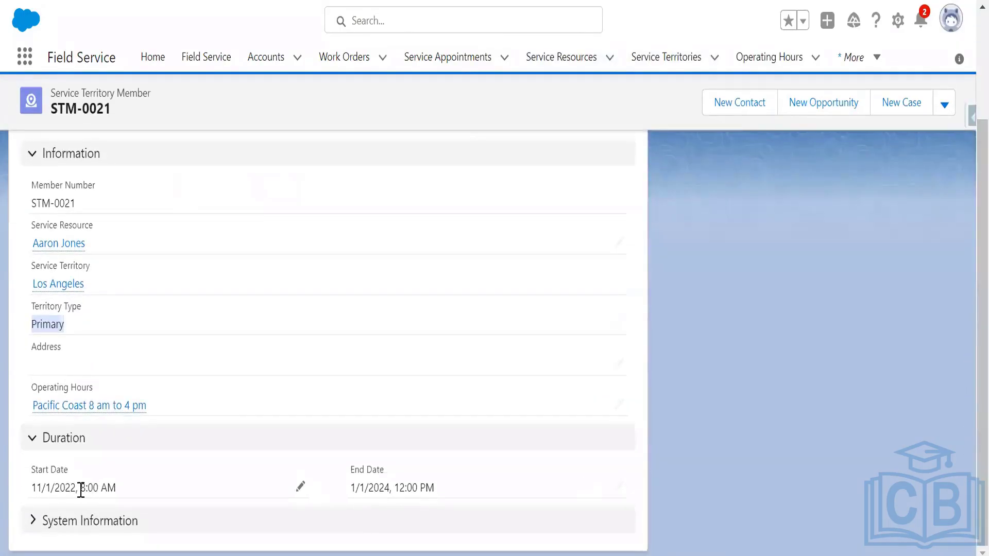
drag(26, 494, 141, 492)
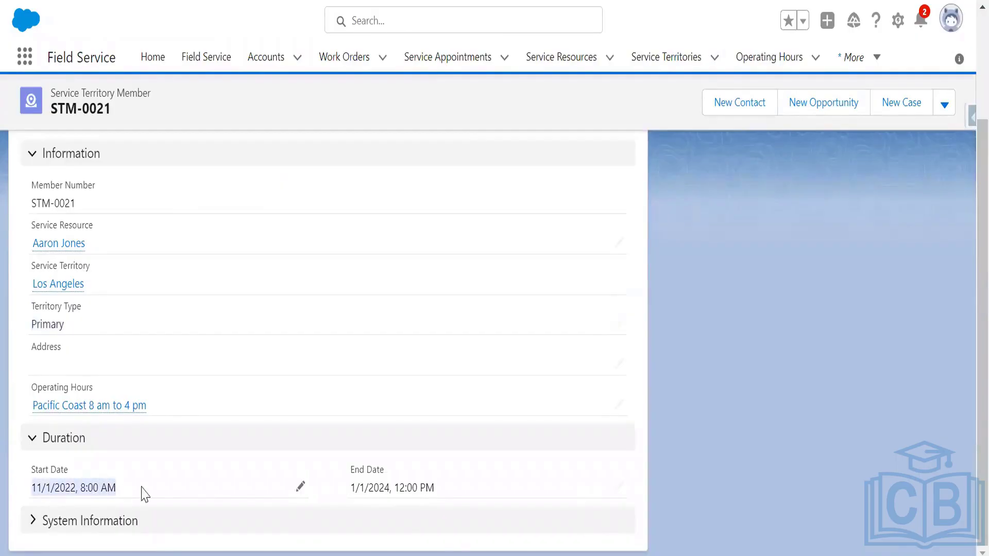
drag(352, 501, 437, 502)
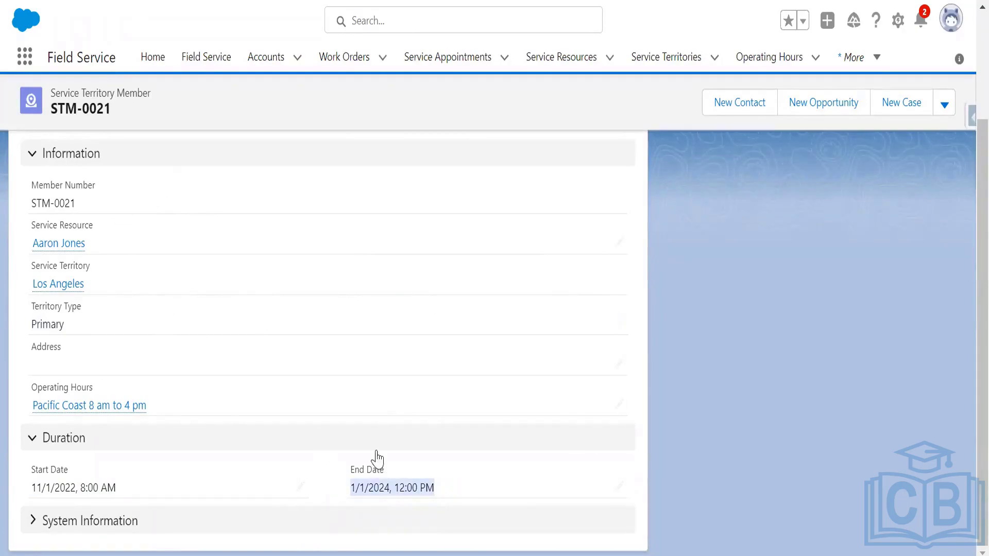
Delete the technician's Los Angeles service territory member record and open the Service Appointments list.
scroll(488, 437, up, 1)
scroll(489, 444, up, 3)
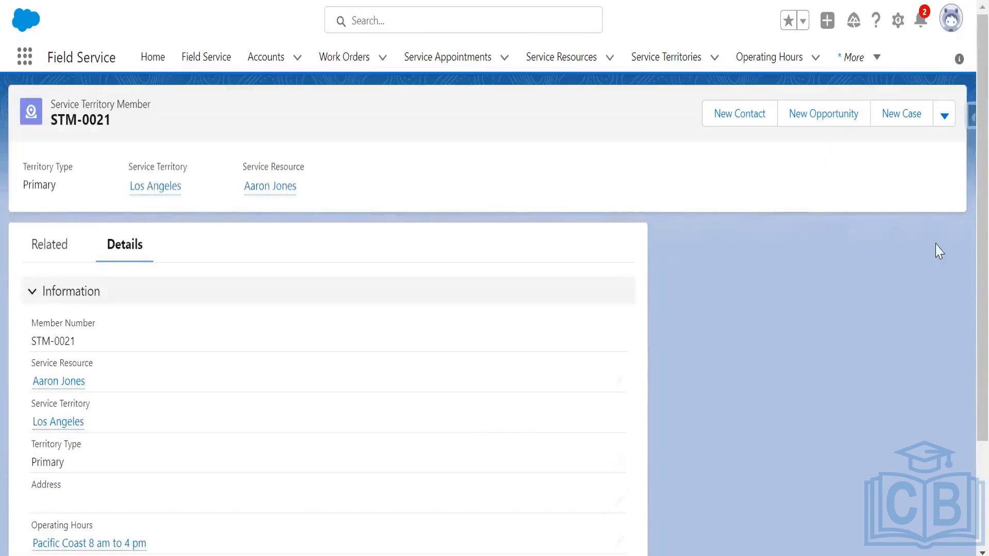
click(943, 116)
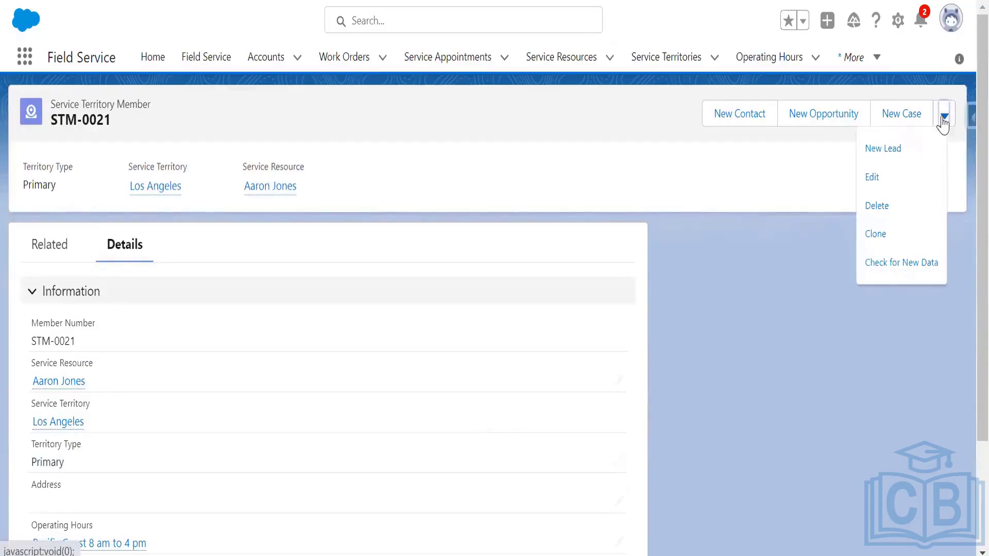
click(905, 211)
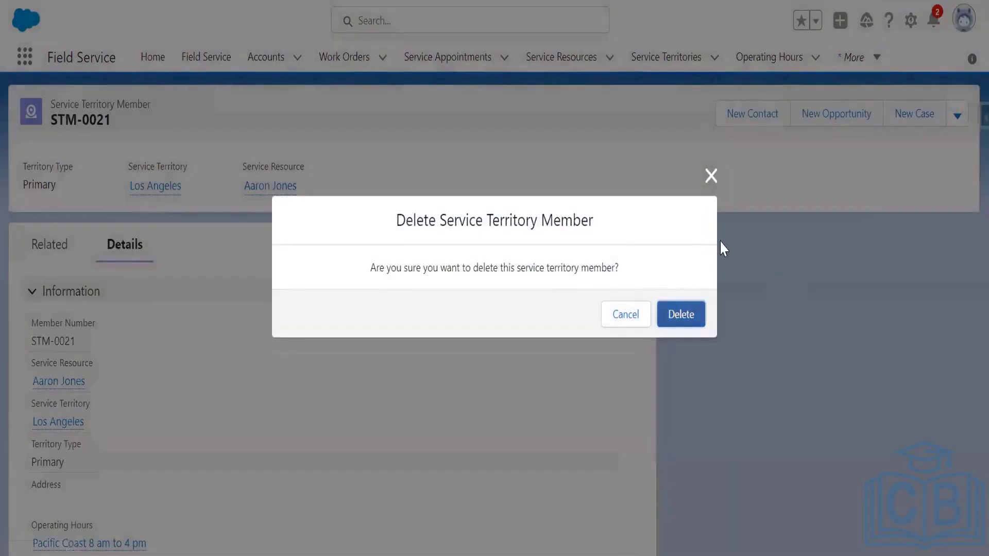
click(681, 314)
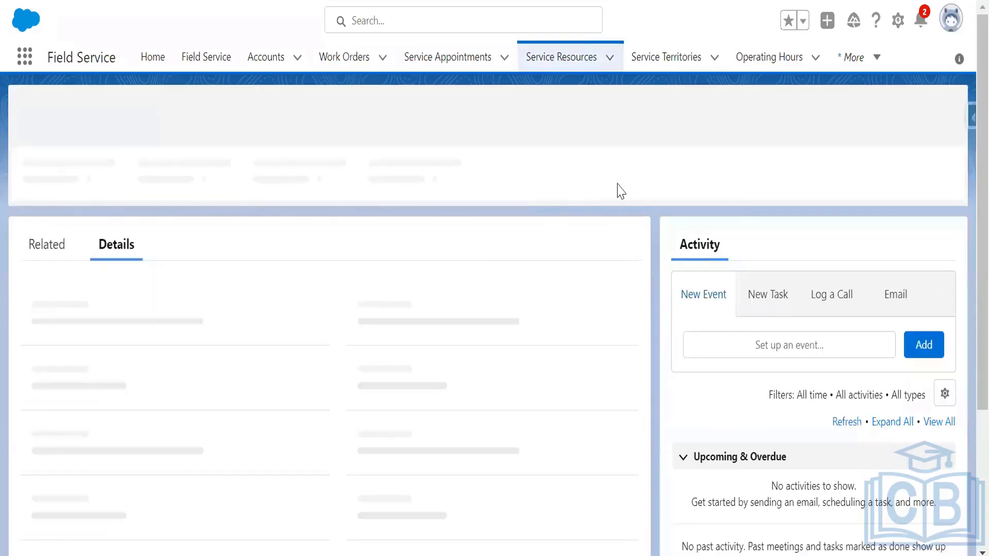
click(460, 61)
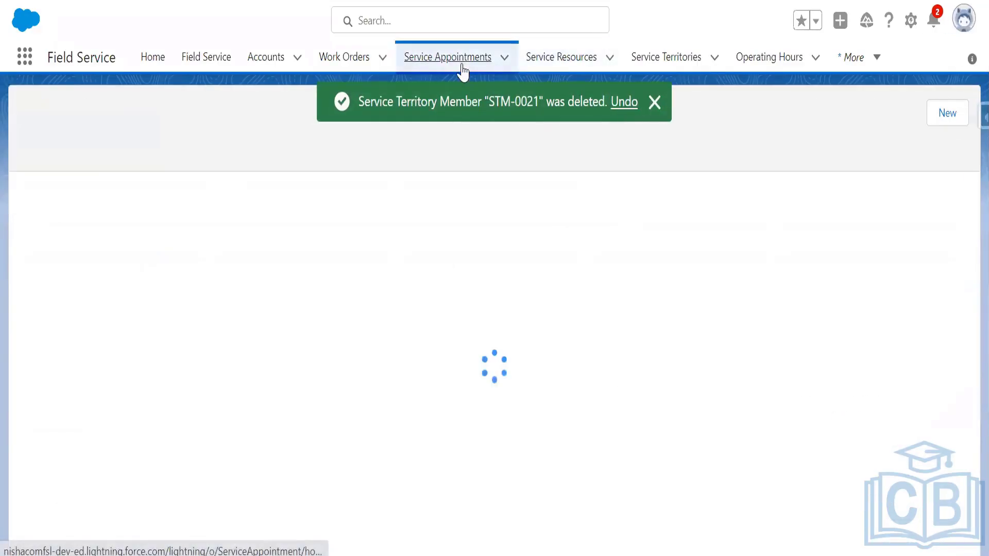
Open the New York service territory and start a new Service Territory Member with the same technician as service resource.
click(641, 57)
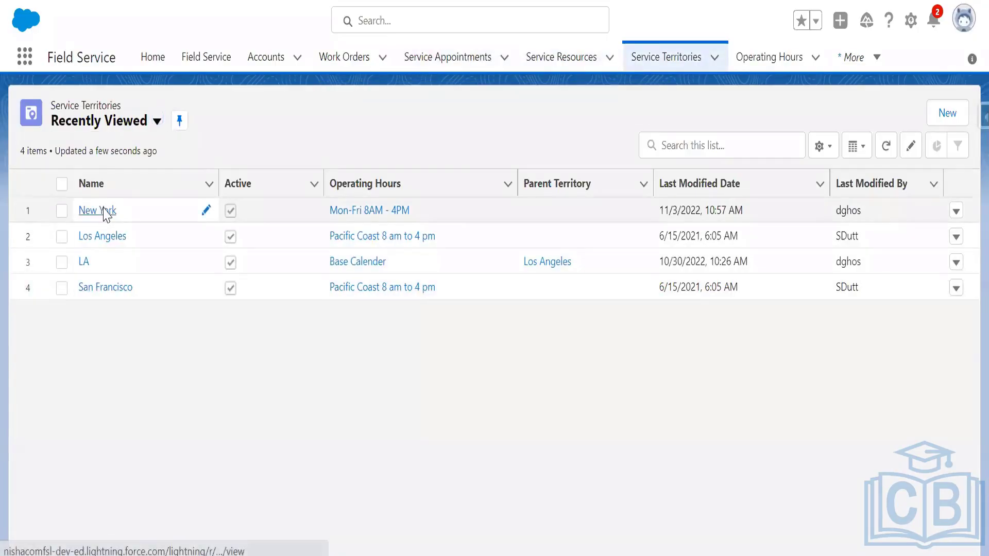
click(100, 211)
click(45, 253)
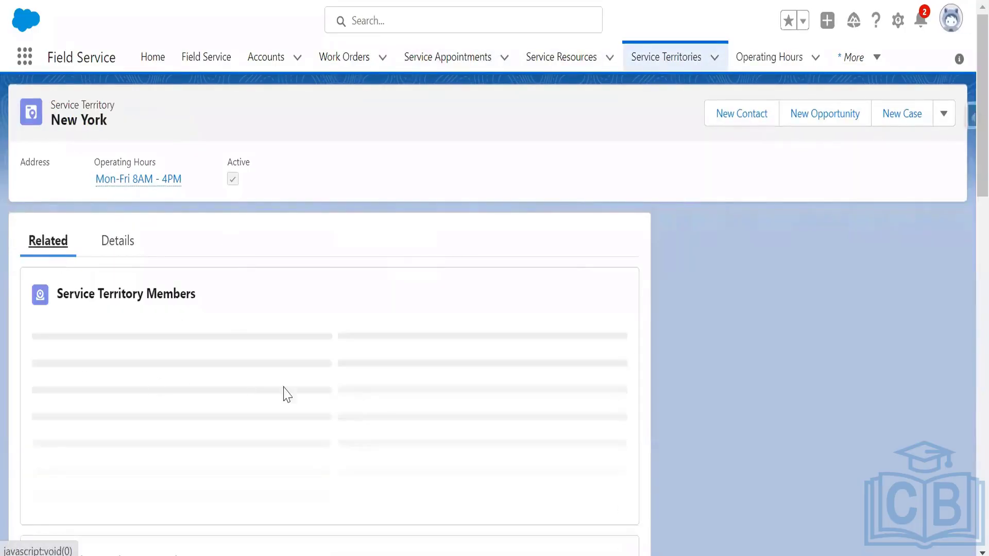
click(603, 296)
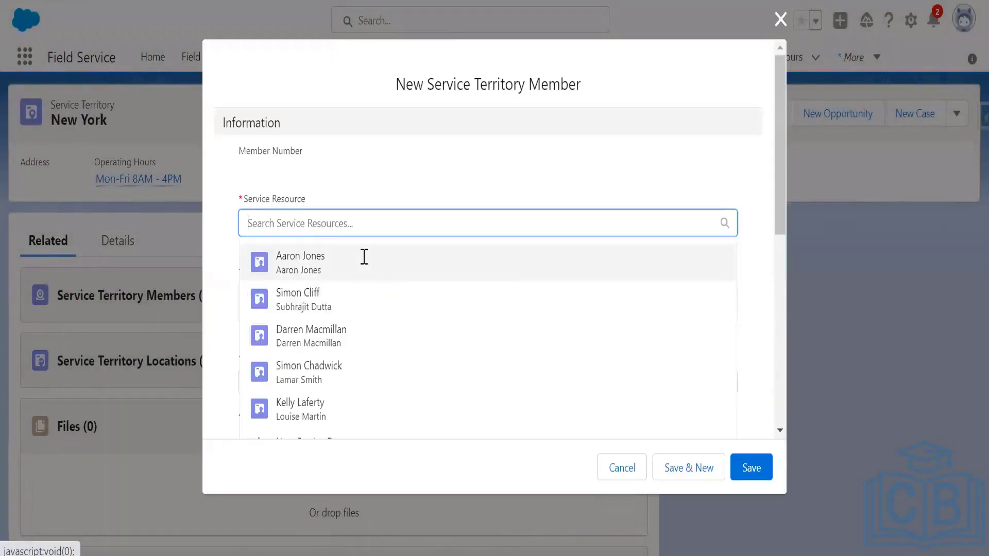
click(362, 256)
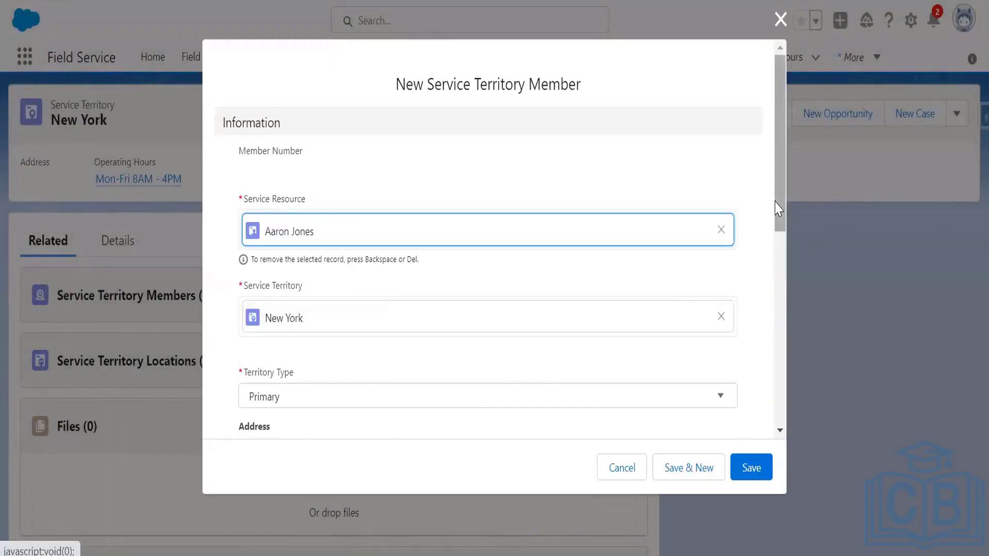
Review the new member's resource, territory and territory type, and set the start date to 11/3/2022.
drag(777, 212, 778, 252)
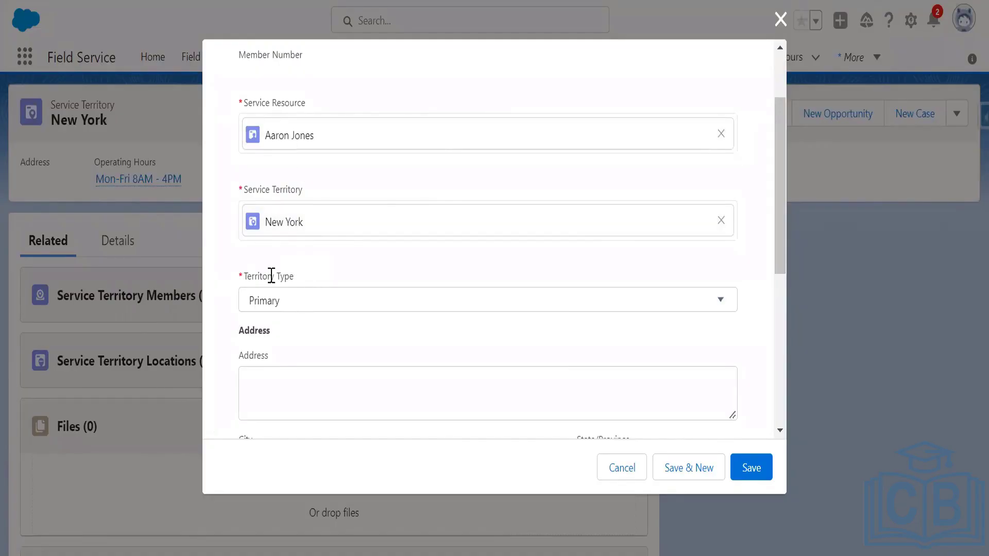
drag(783, 265, 786, 434)
click(342, 387)
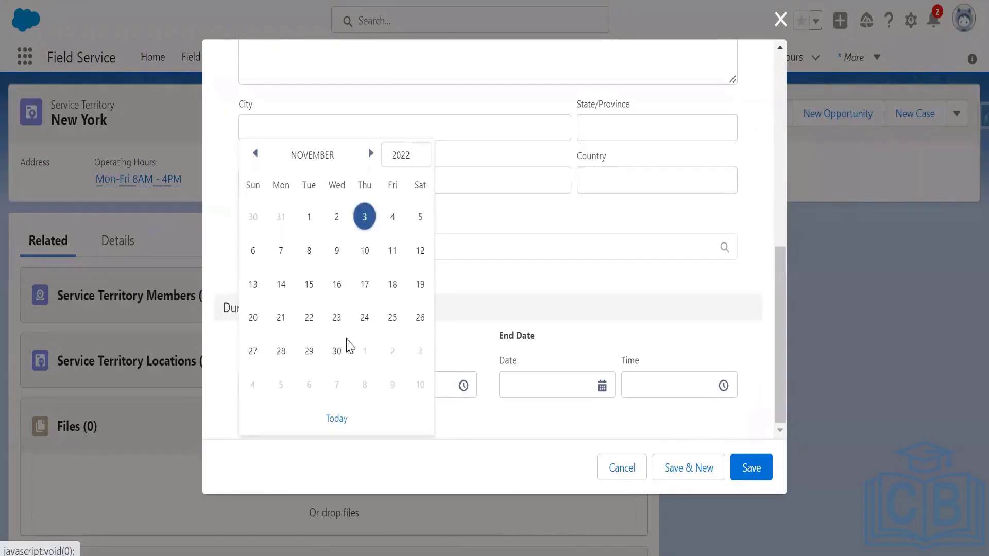
click(365, 218)
Set the new member's end date to 12/31/2022 and review the form's entries.
click(601, 387)
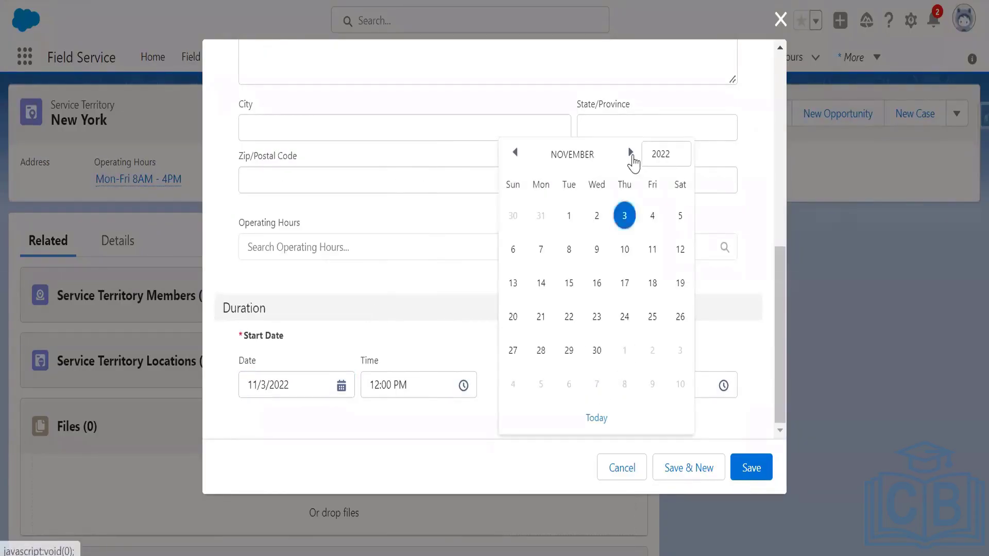
click(631, 153)
click(677, 352)
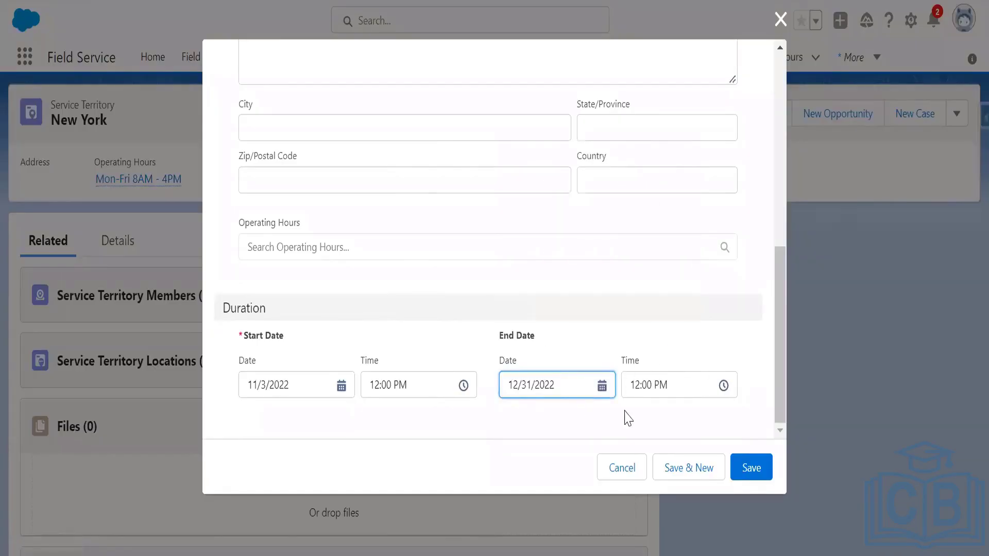
scroll(452, 334, up, 10)
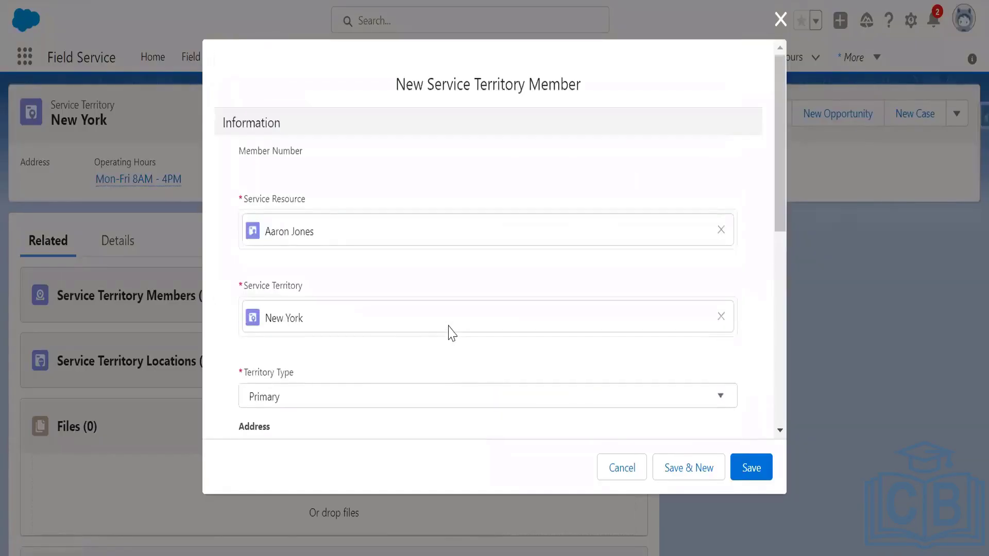
scroll(452, 333, down, 10)
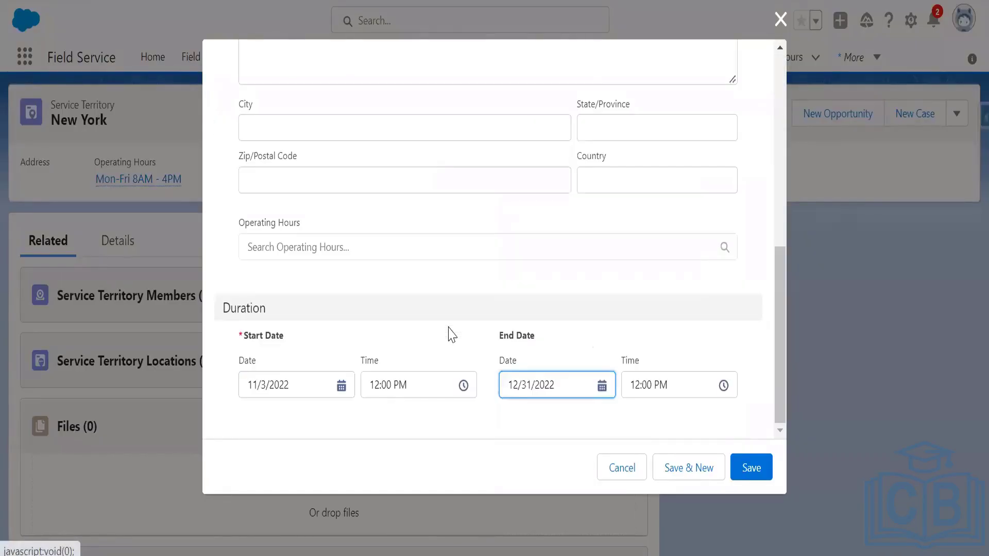
Set the member's end date to 8/31/2023, save the service territory member, and dismiss the notification.
click(601, 386)
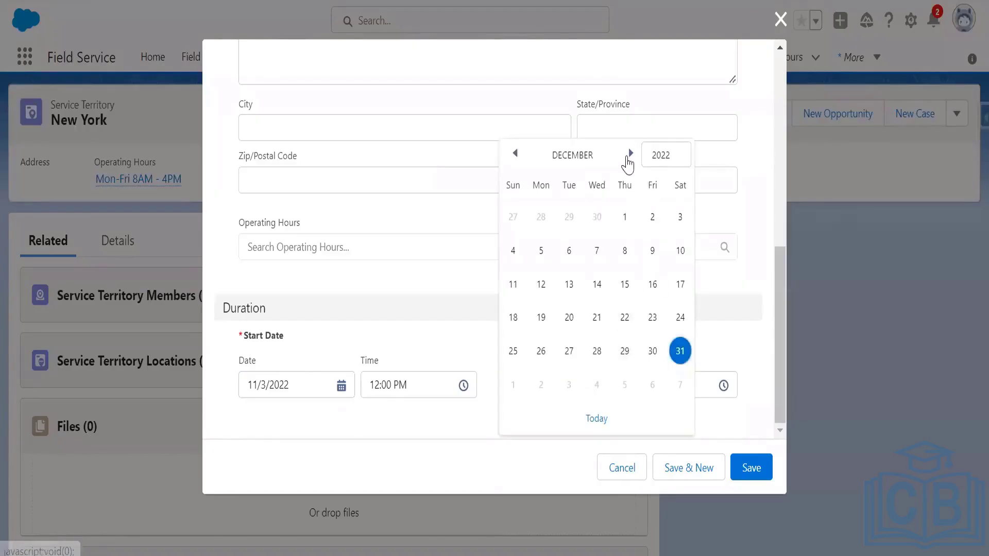
click(630, 154)
click(630, 154)
click(630, 154)
click(630, 153)
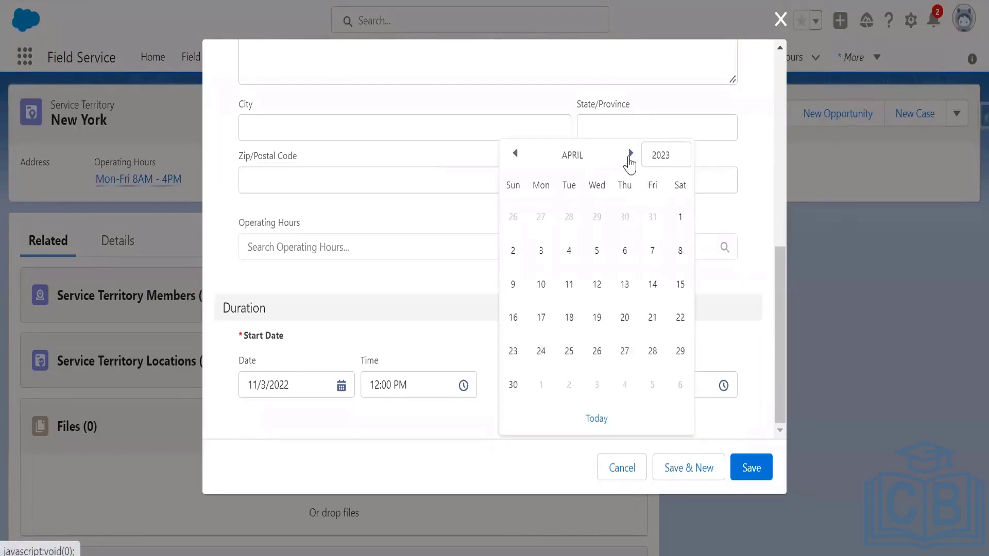
click(631, 153)
click(630, 154)
click(631, 153)
click(631, 154)
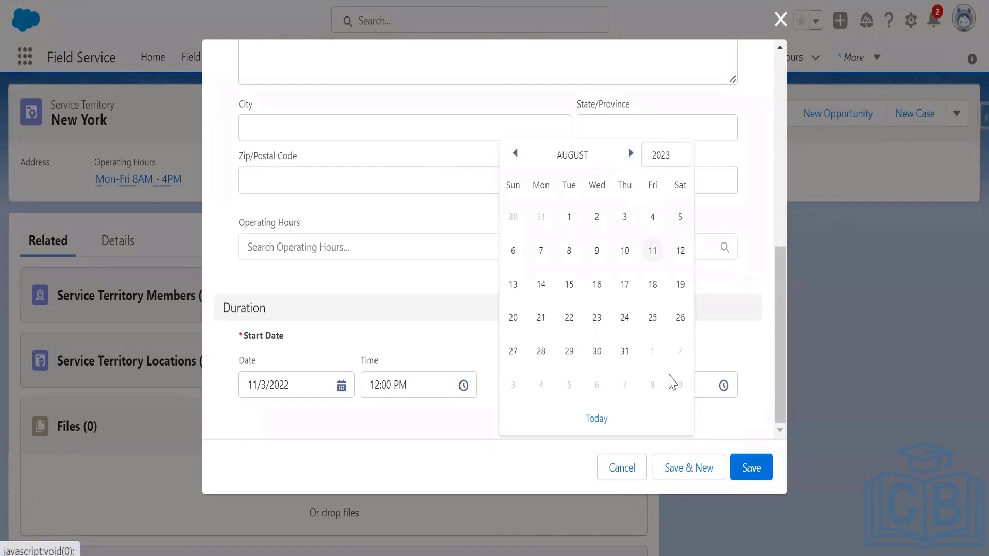
click(624, 351)
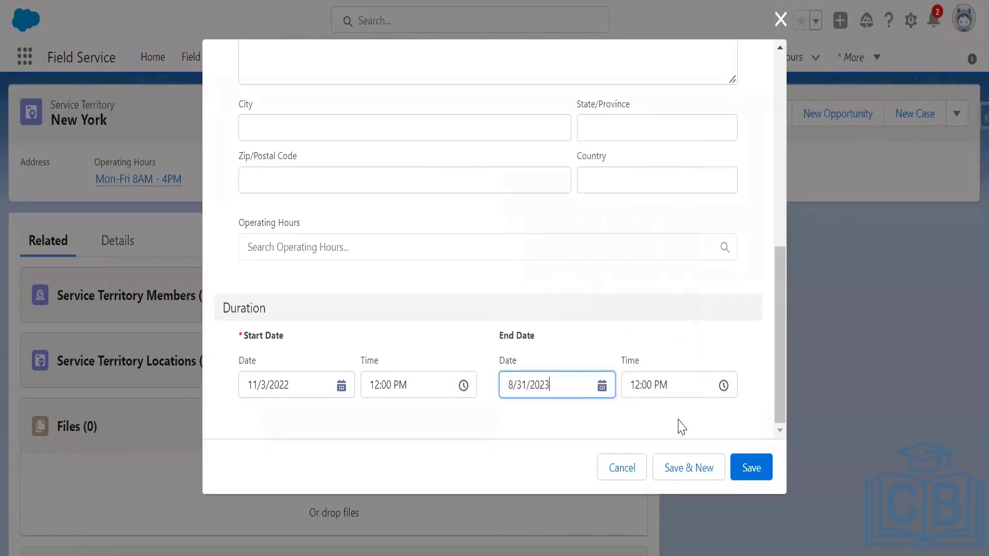
click(742, 473)
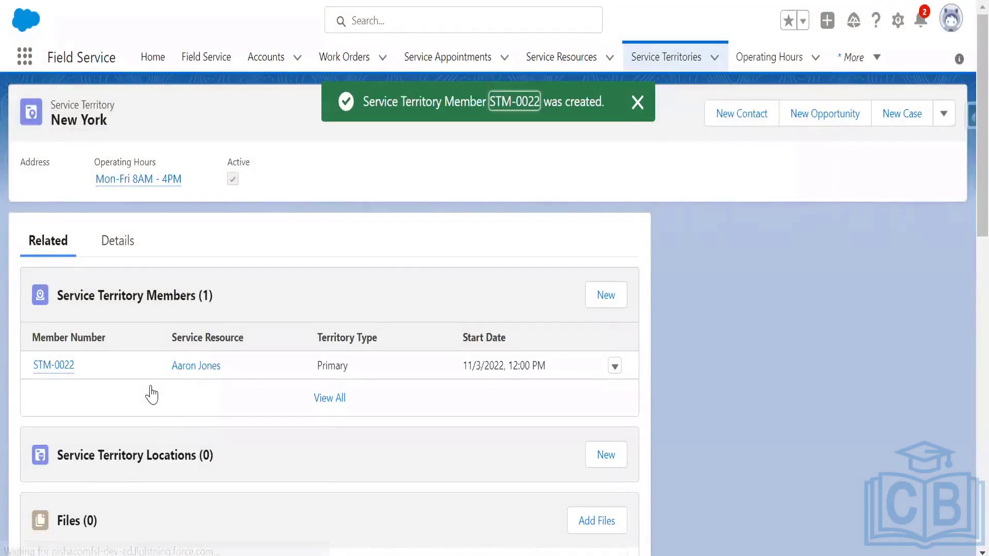
click(637, 103)
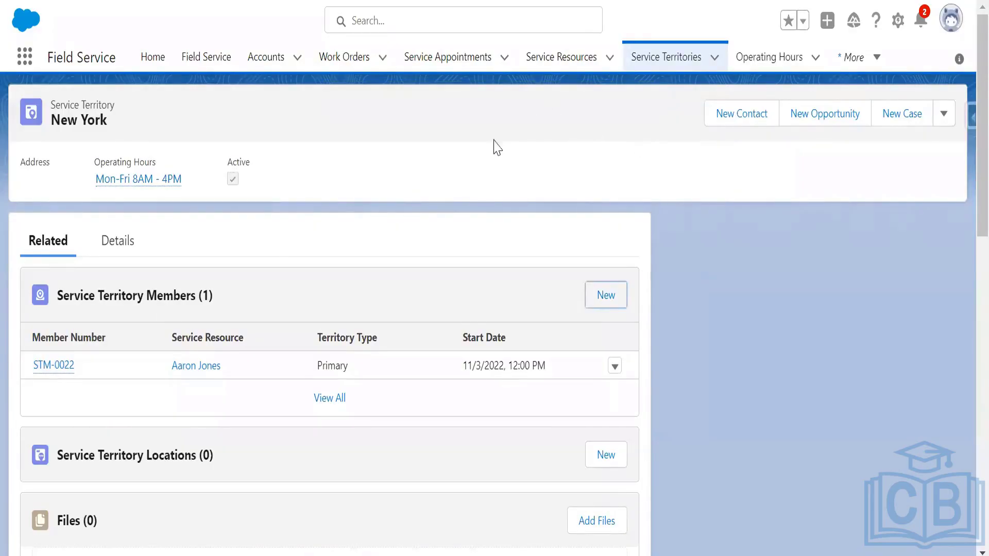
Open the Mon-Fri 8AM - 4PM operating hours record.
click(744, 82)
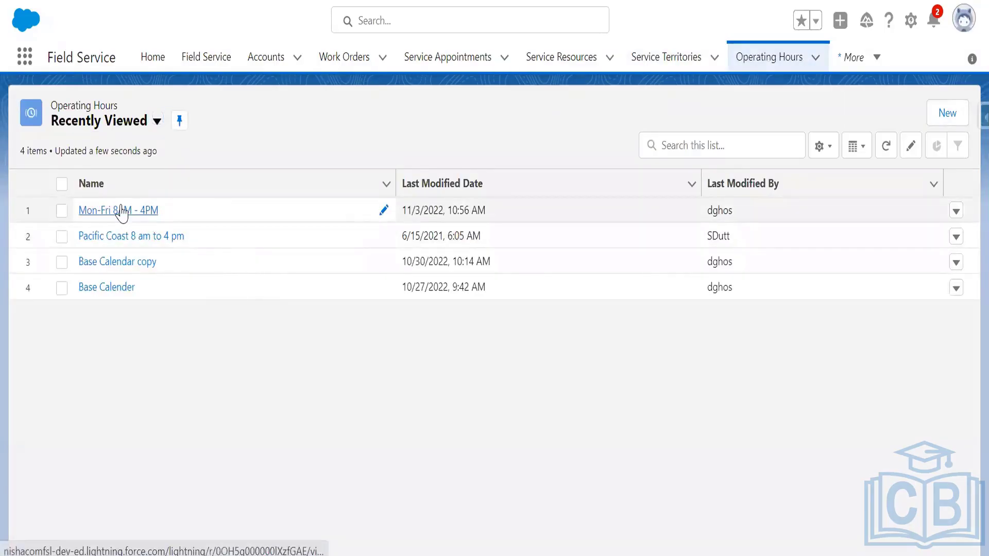
click(123, 211)
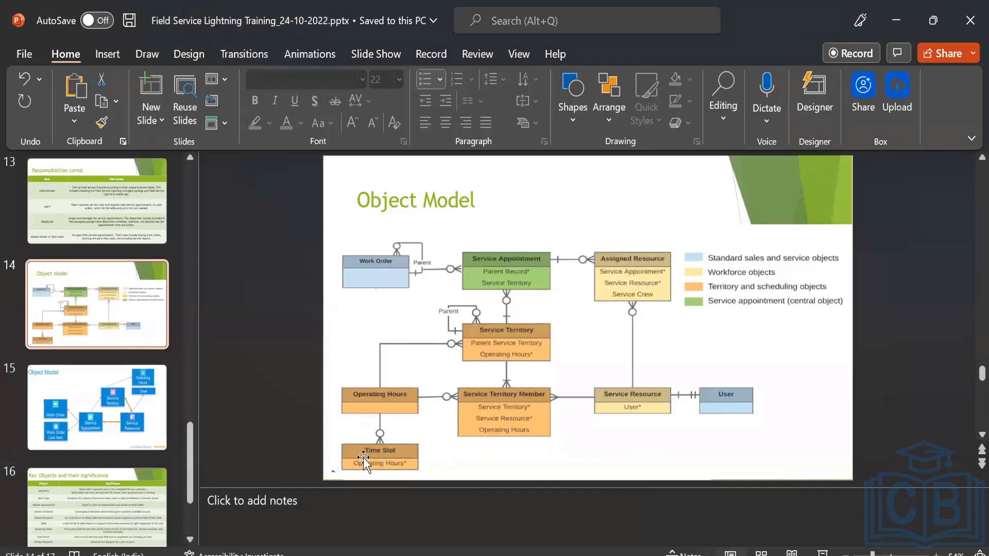
Examine in the PowerPoint presentation's Object Model slides how Time Slot relates to Operating Hours.
click(363, 460)
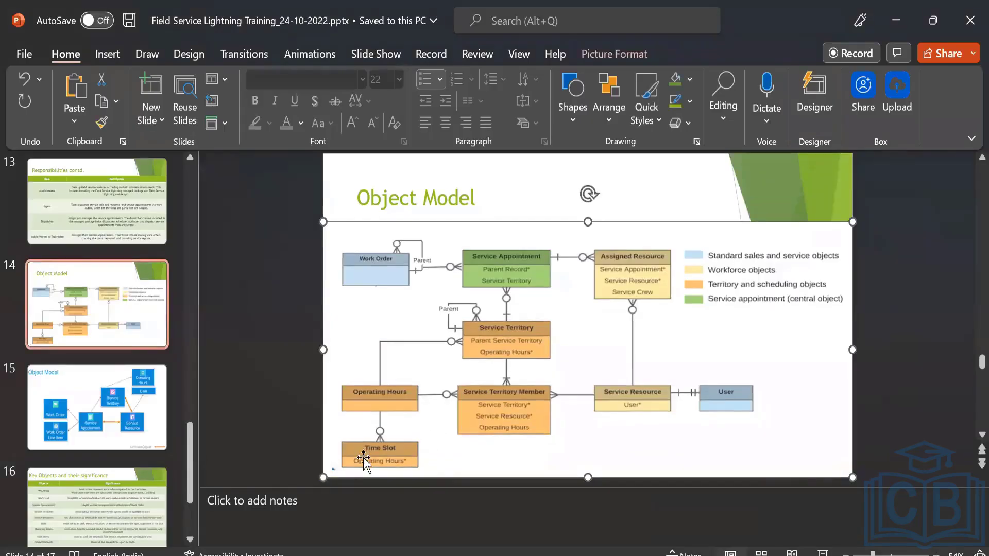
scroll(391, 453, down, 2)
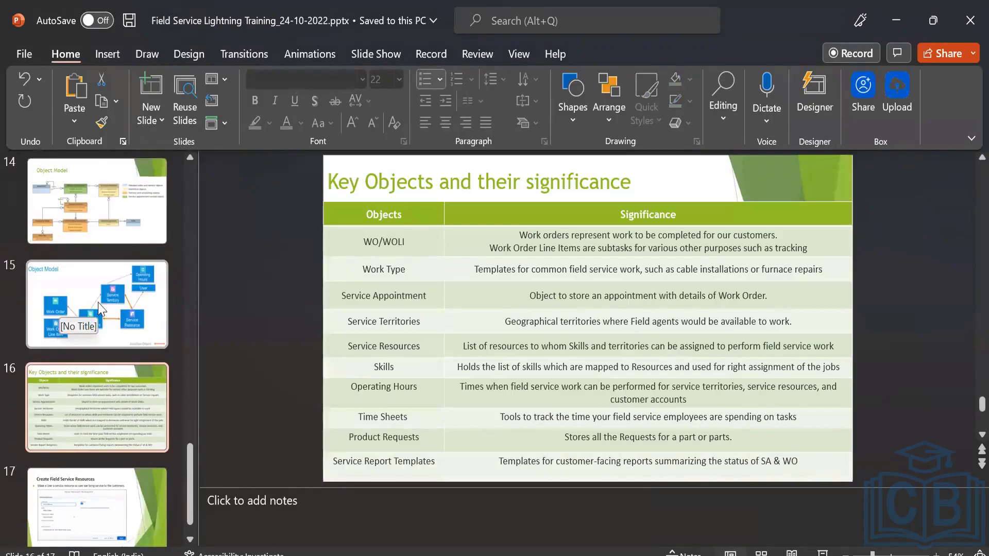
click(102, 309)
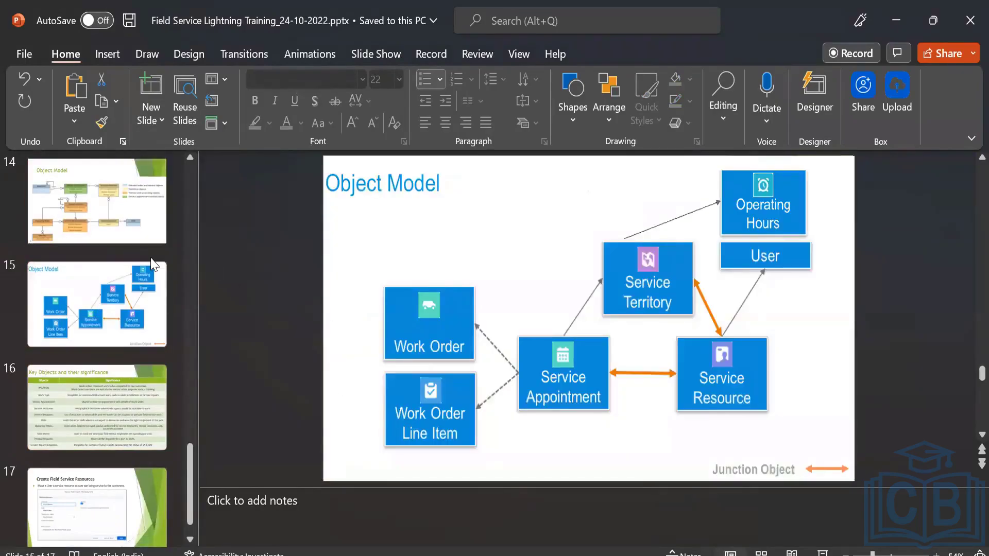
key(Up)
click(357, 447)
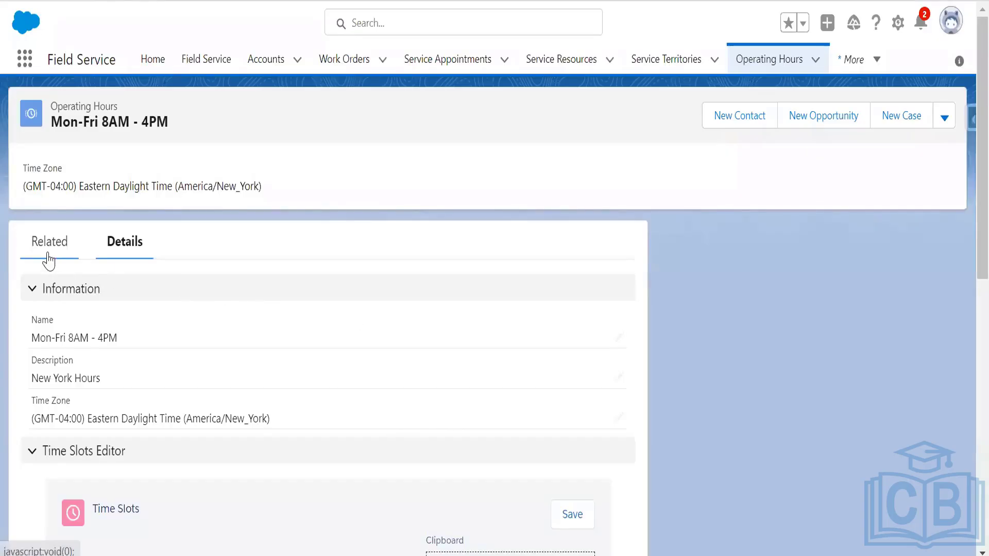
Start a new time slot for the Mon-Fri 8AM - 4PM operating hours in Salesforce, with Monday as the day of week.
click(48, 260)
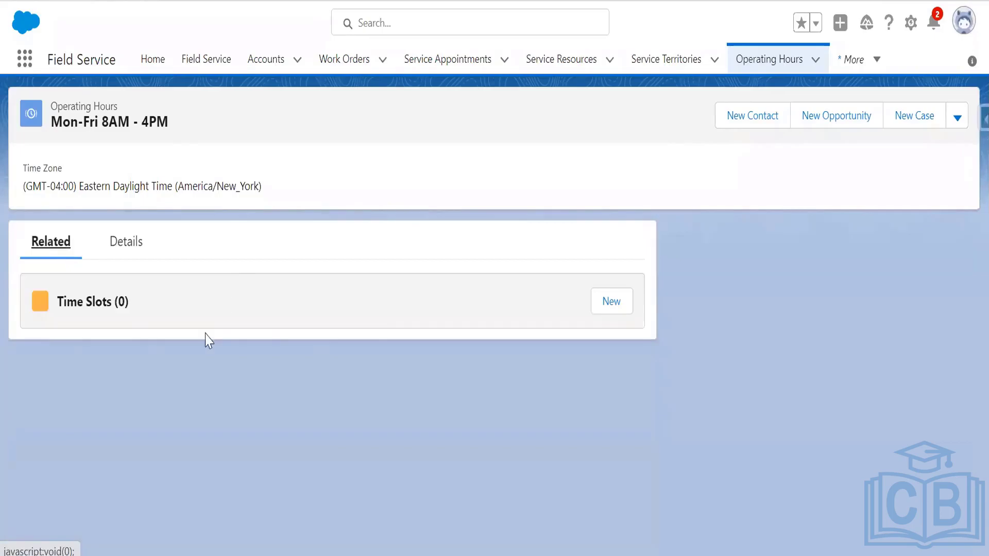
click(606, 308)
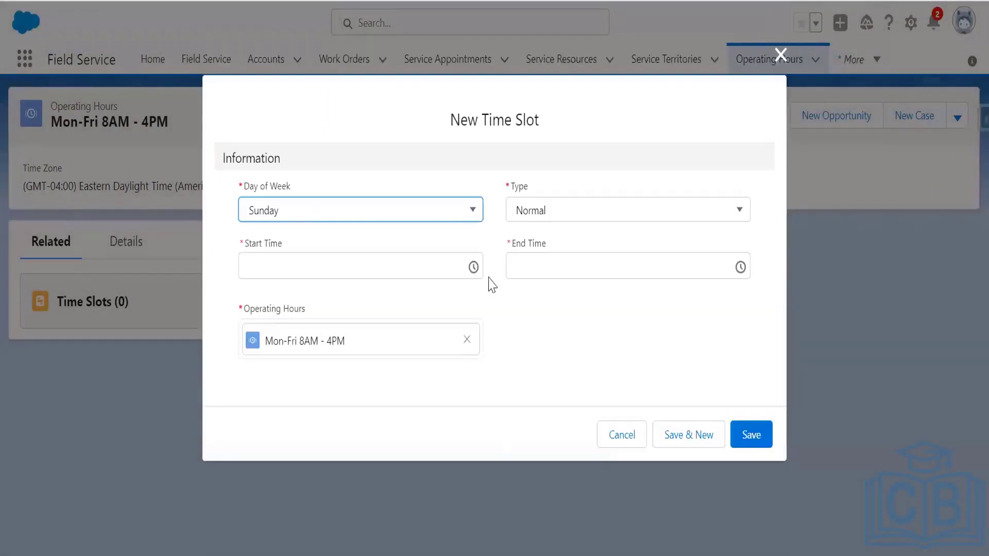
click(393, 214)
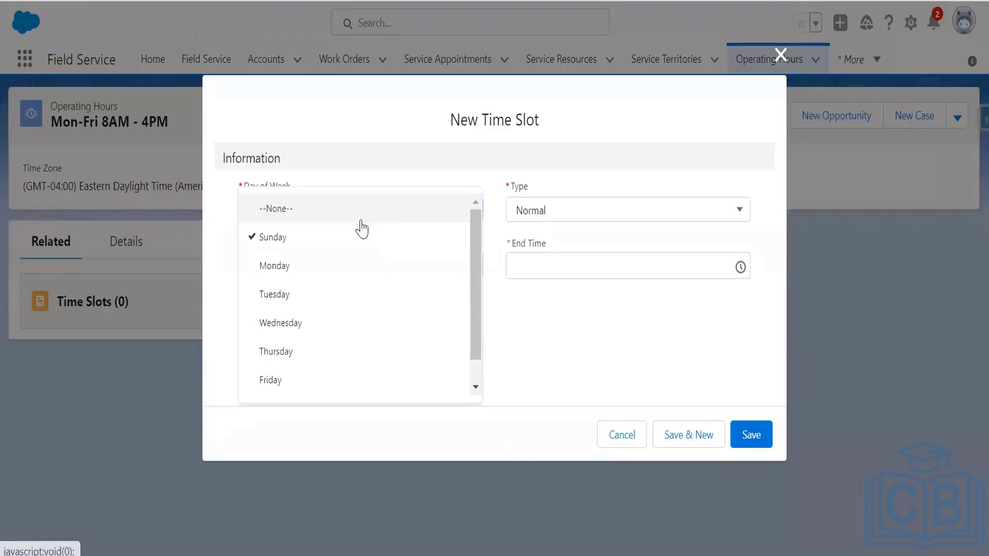
click(309, 269)
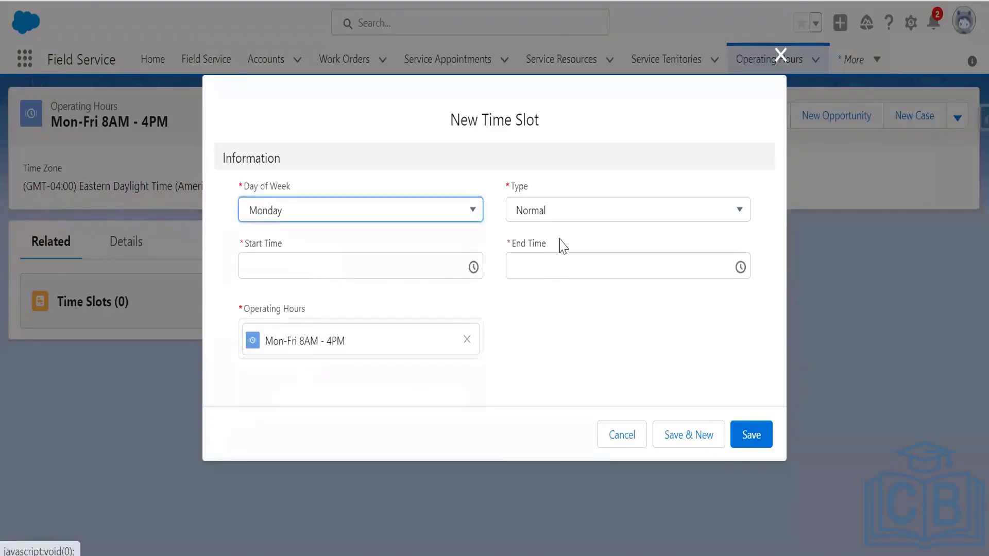
Set the Monday time slot's start time to 8:00 AM.
click(474, 260)
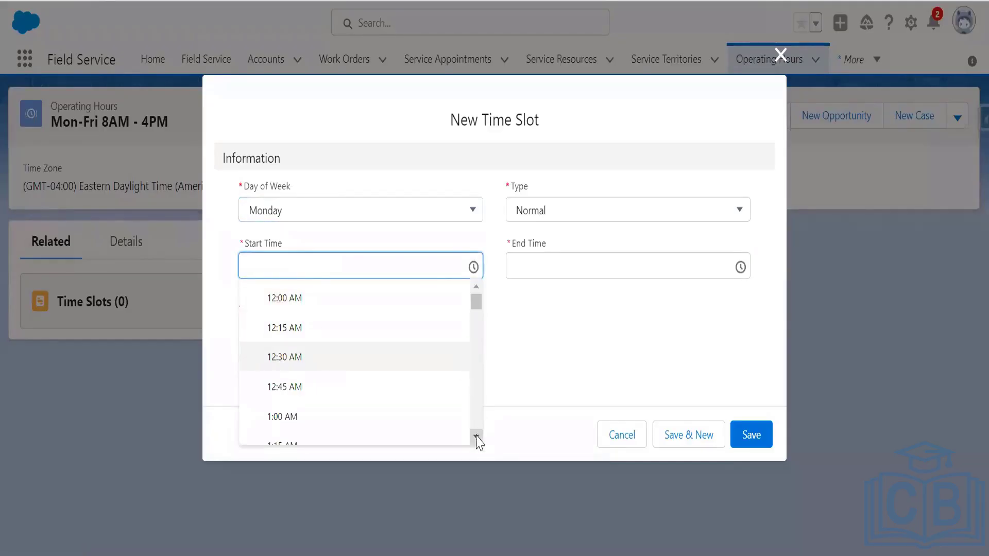
scroll(479, 442, down, 5)
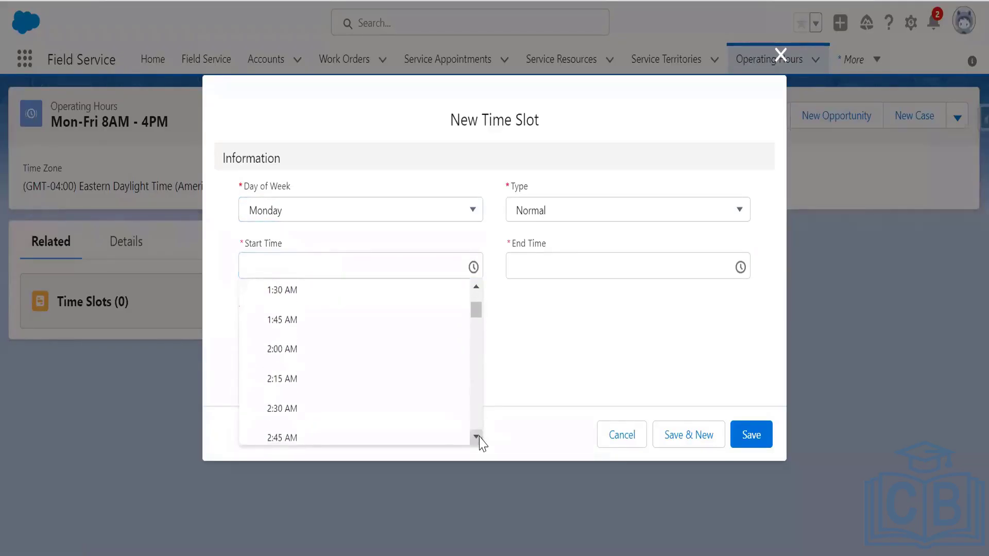
scroll(479, 442, down, 5)
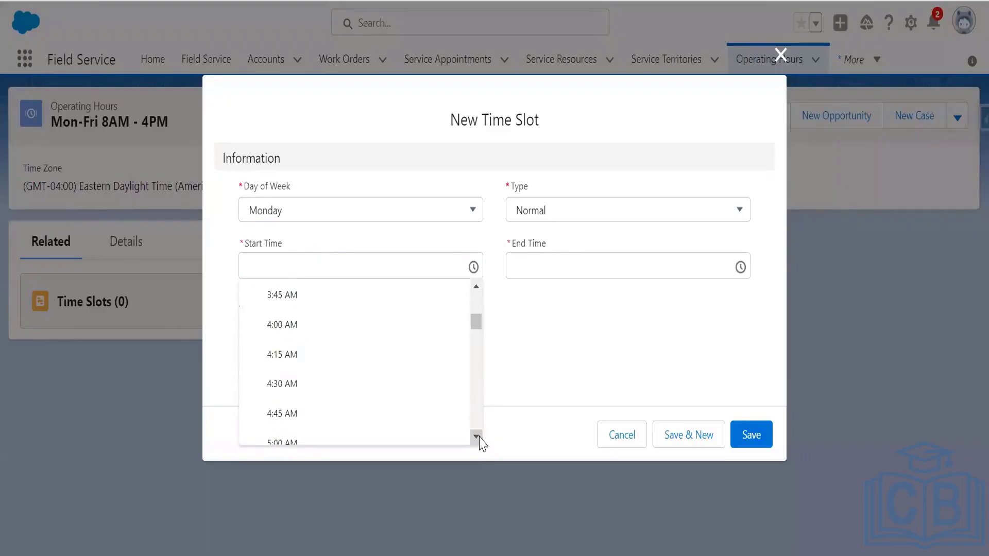
scroll(478, 442, down, 5)
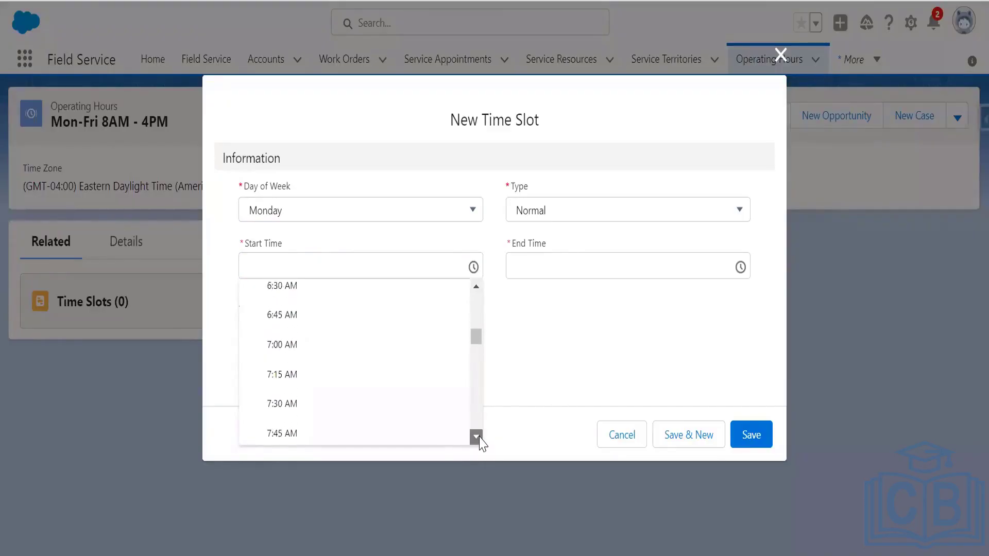
scroll(479, 442, down, 1)
click(466, 388)
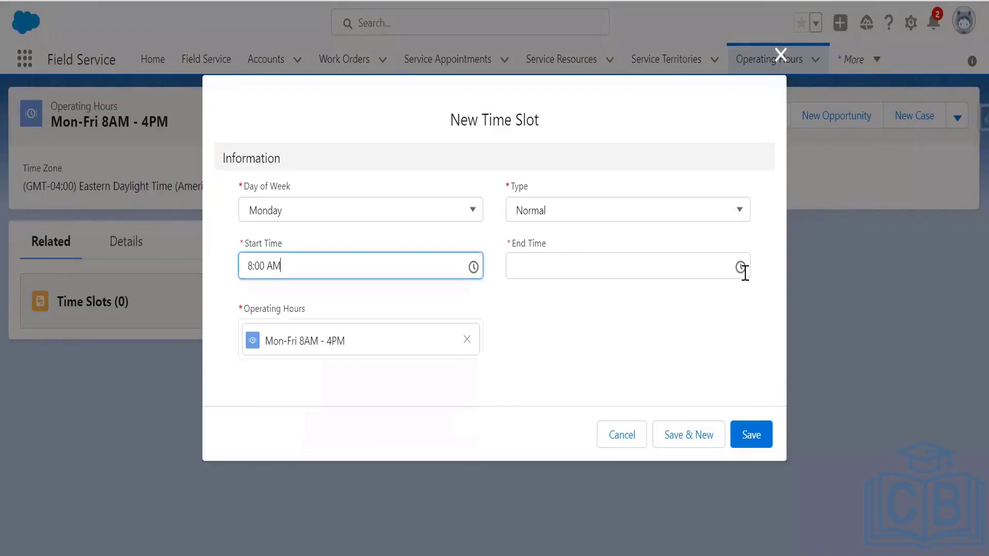
Set the Monday time slot's end time to 4:00 PM and save the slot.
click(744, 270)
scroll(647, 384, down, 8)
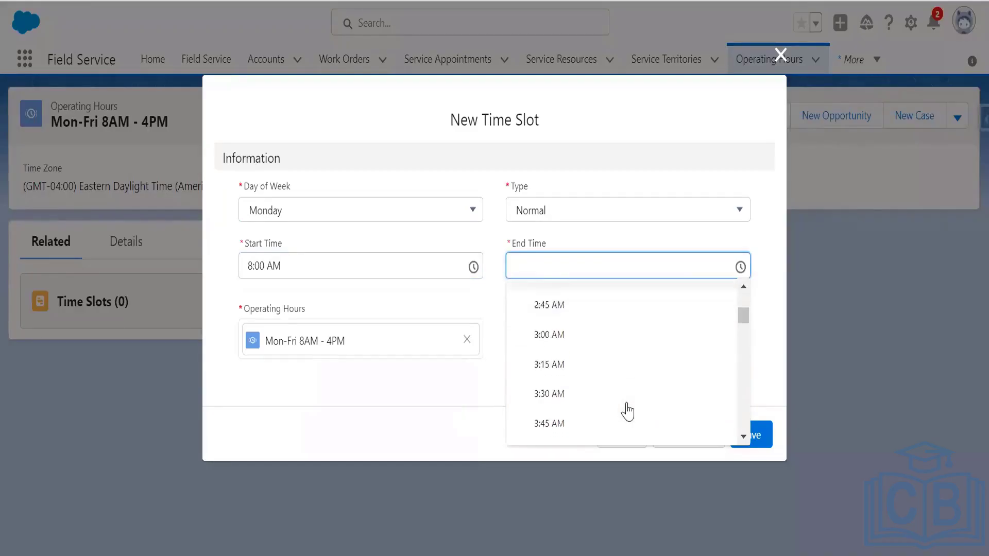
scroll(628, 410, down, 3)
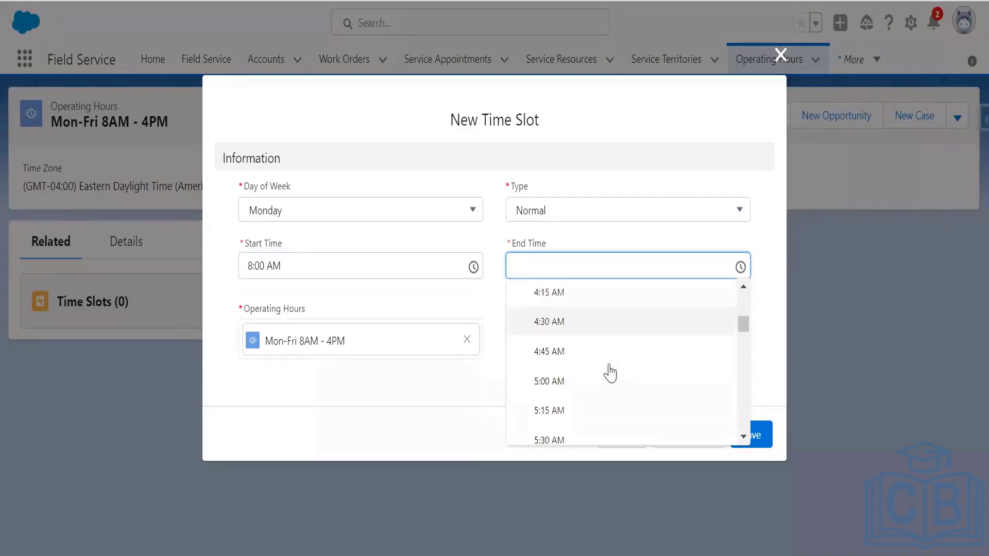
scroll(619, 406, down, 10)
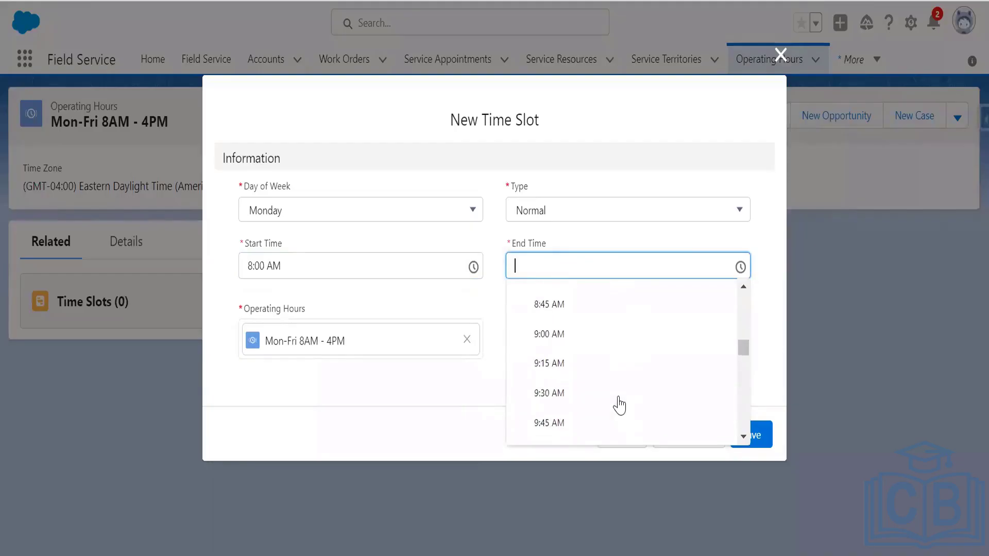
scroll(619, 406, down, 2)
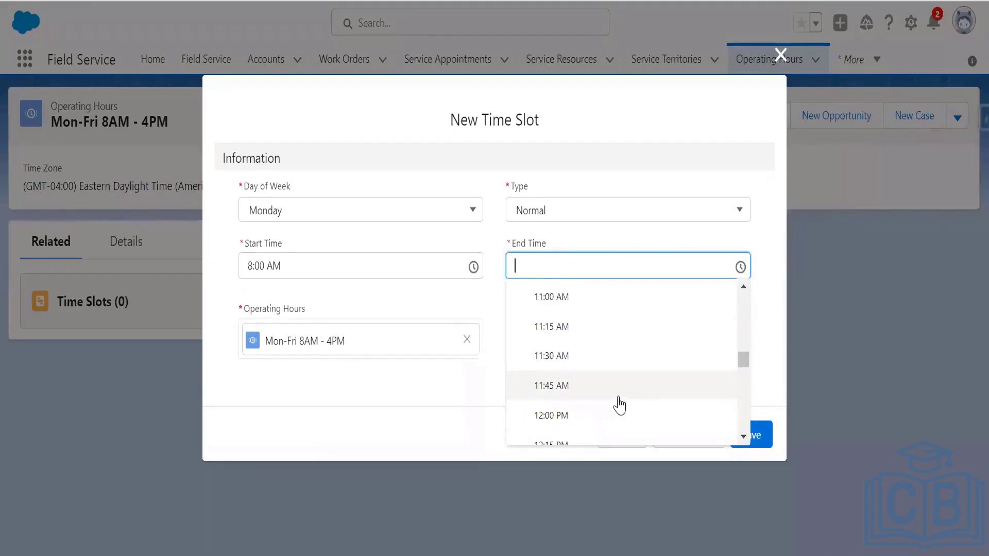
scroll(619, 406, down, 5)
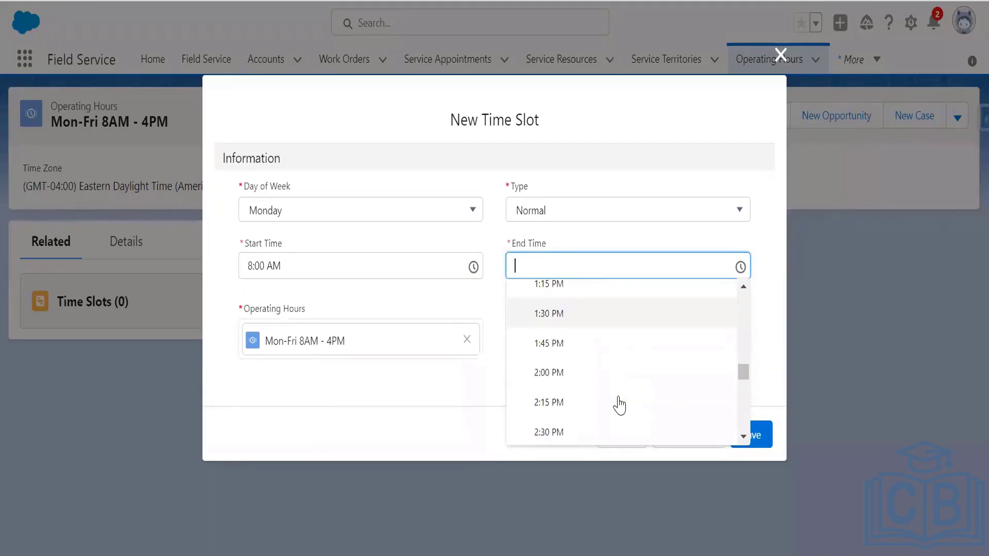
scroll(619, 406, down, 4)
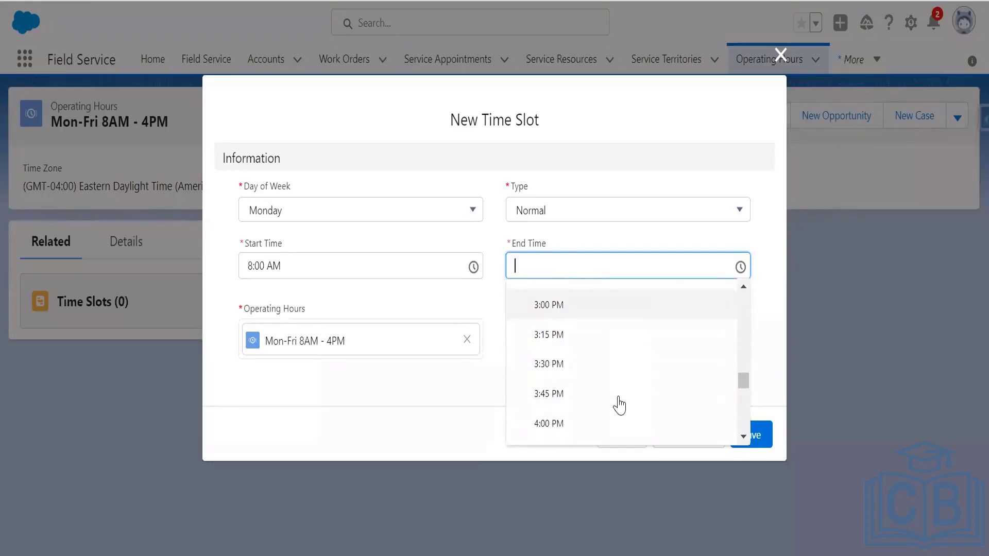
click(554, 423)
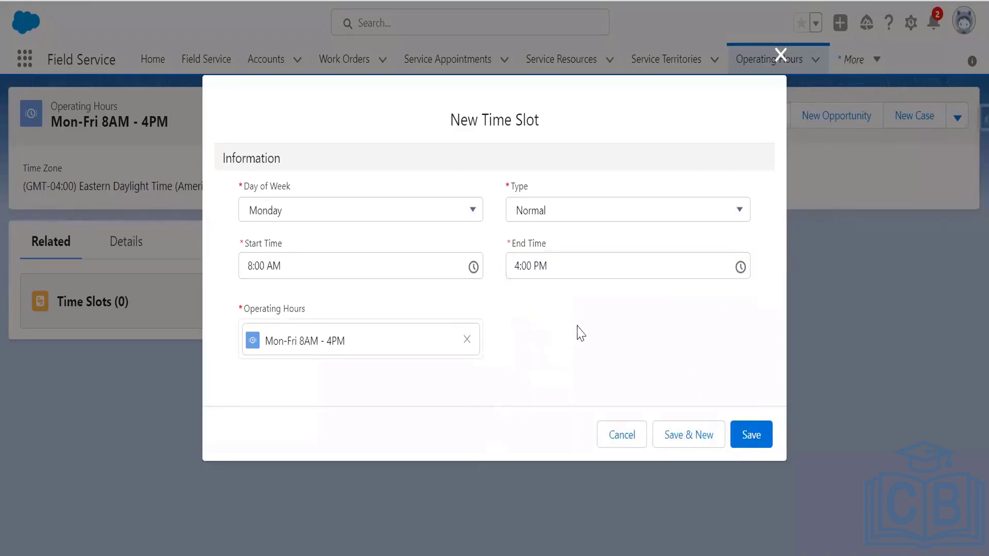
click(758, 441)
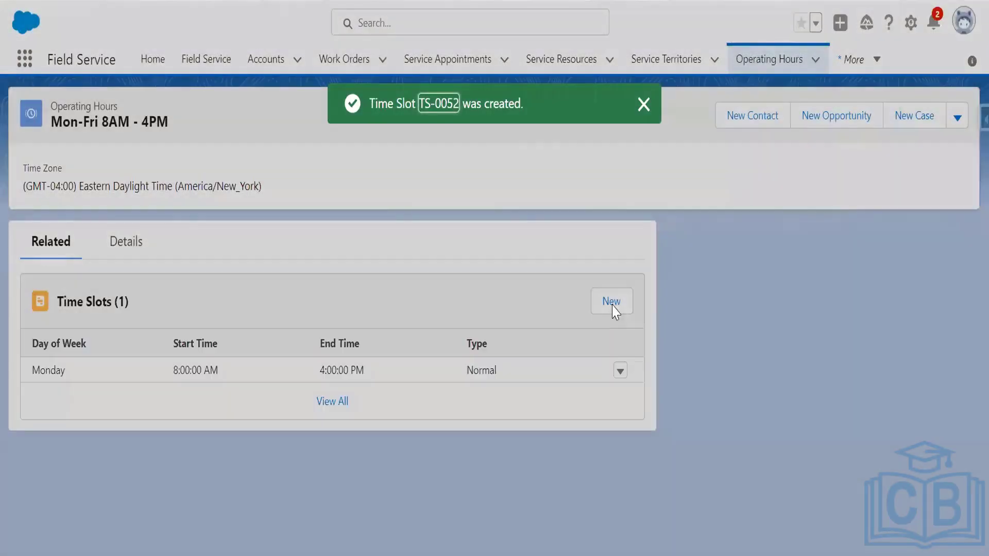
Start another time slot for these operating hours, with Tuesday as the day of week and 8:00 AM as the start time.
click(612, 304)
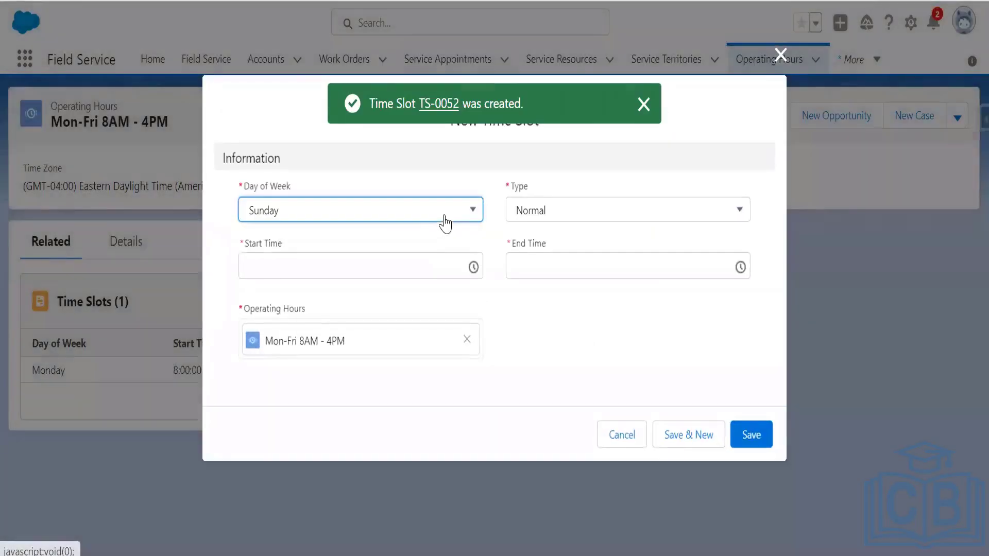
click(444, 222)
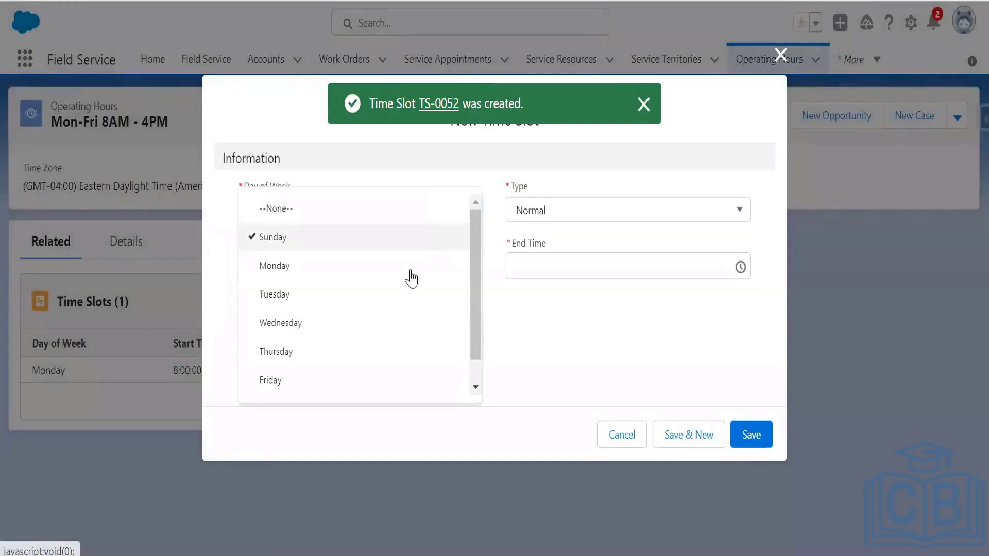
click(339, 299)
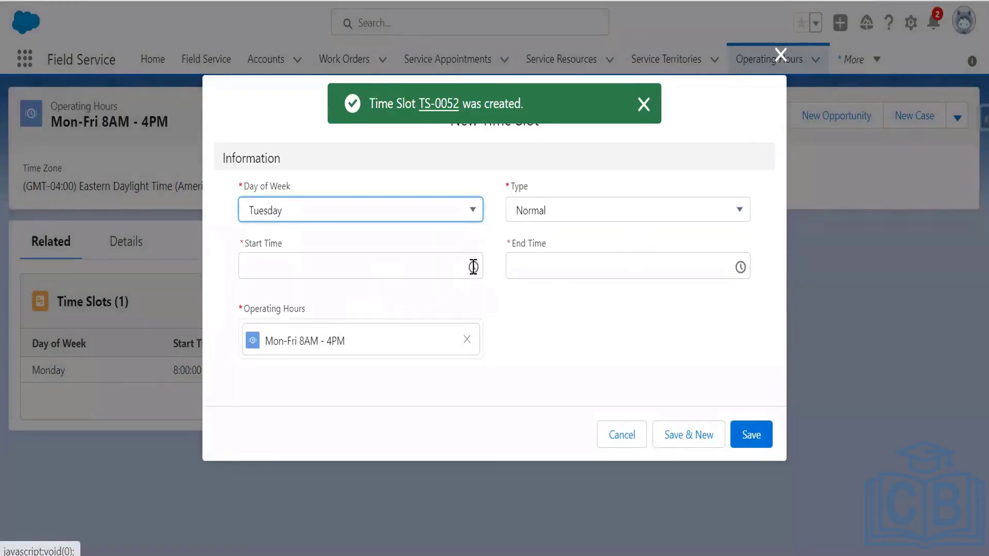
click(473, 267)
scroll(417, 386, down, 15)
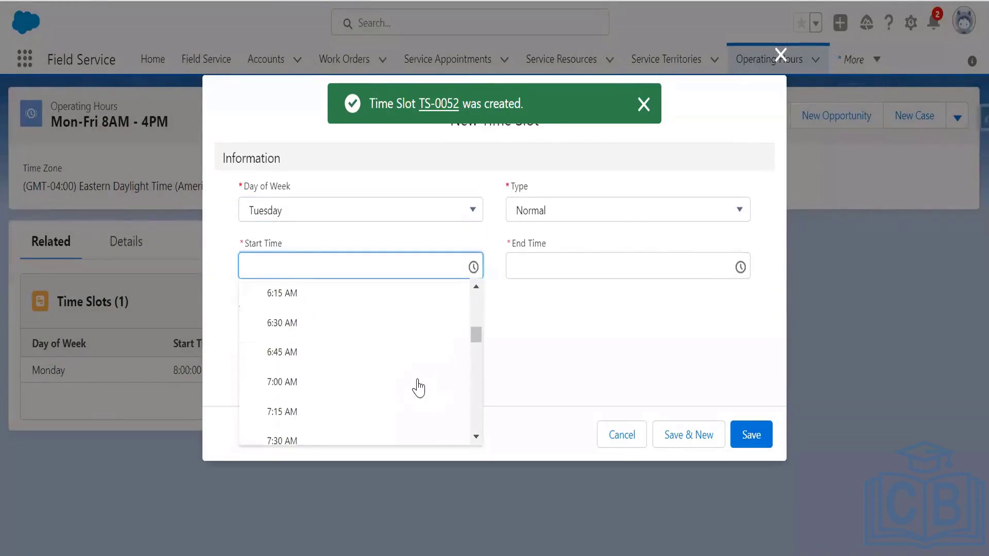
click(317, 315)
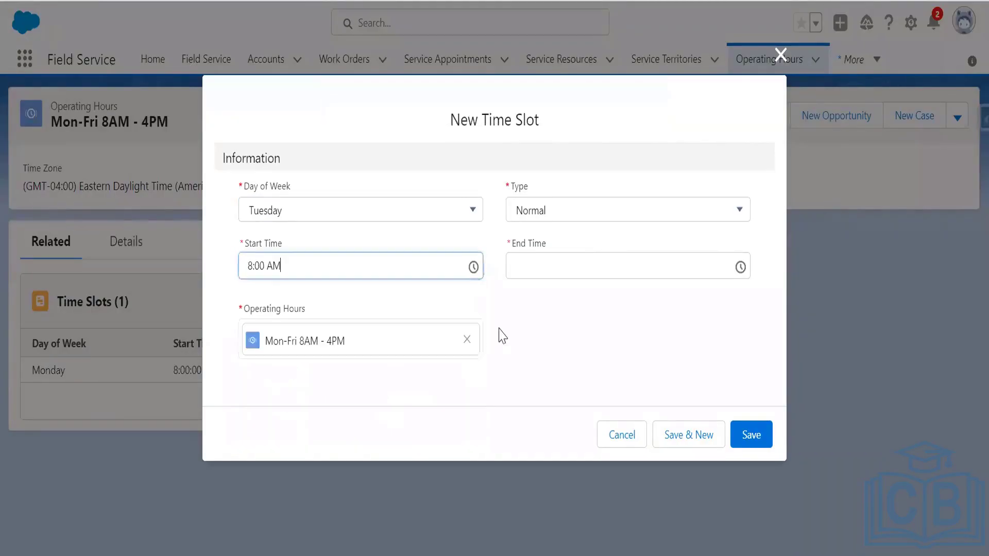
Set the Tuesday slot's end time to 4:00 PM and save it, continuing with a new time slot.
click(587, 264)
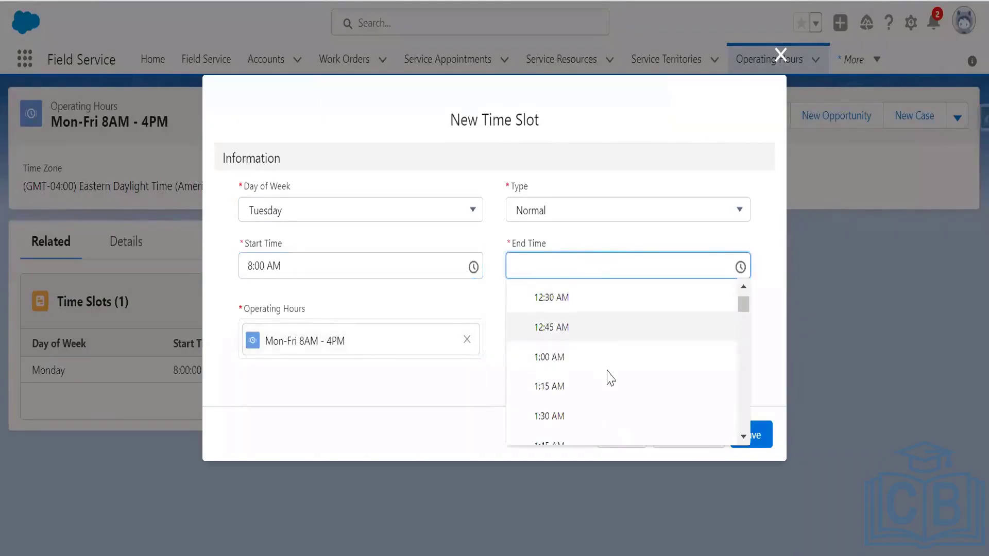
scroll(612, 392, down, 15)
scroll(616, 405, down, 15)
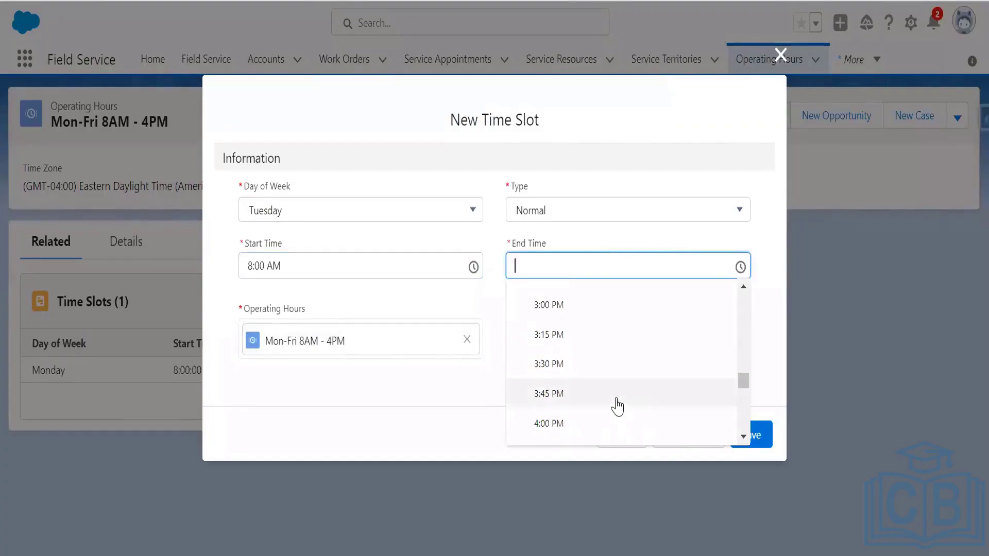
click(592, 422)
click(684, 435)
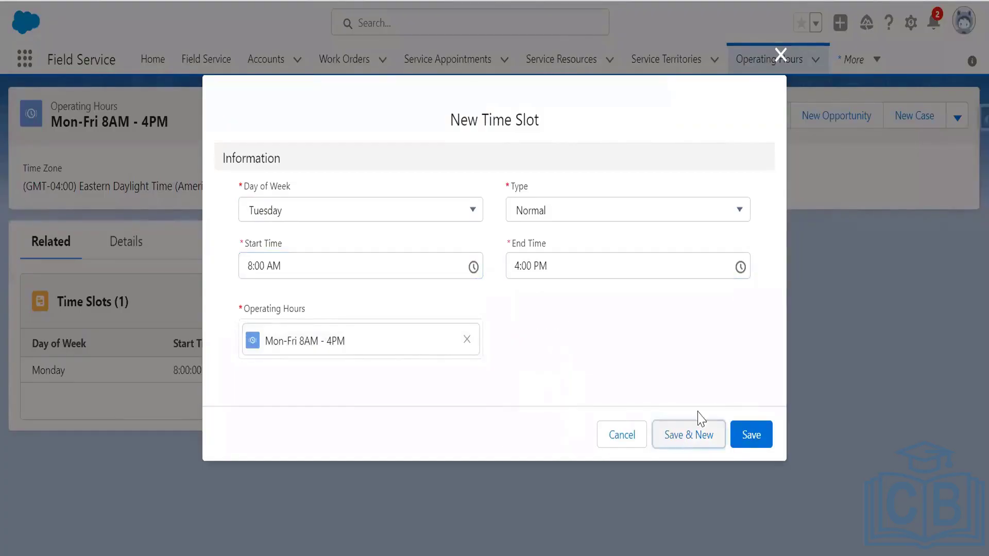
Set the new time slot's day of week to Wednesday and its start time to 8:00 AM.
click(435, 218)
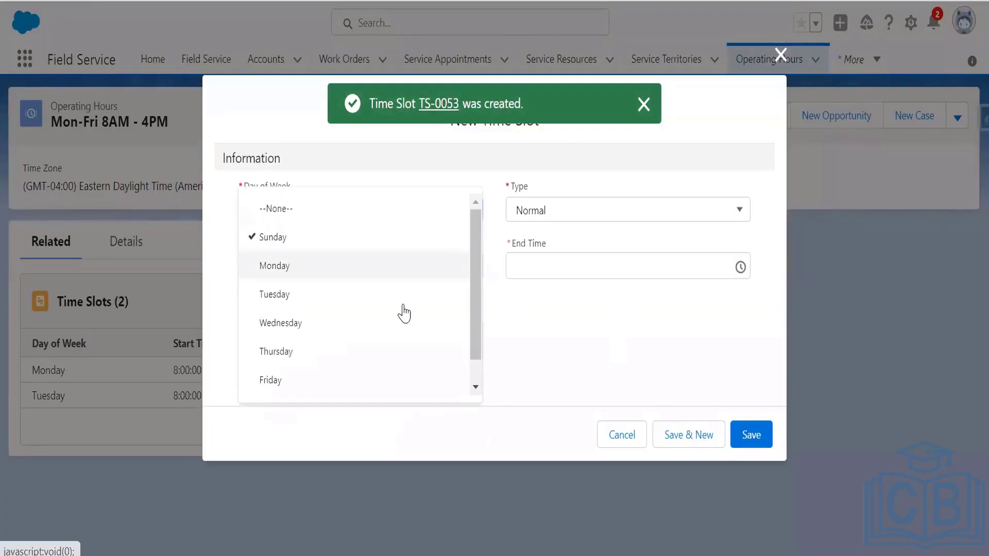
click(337, 323)
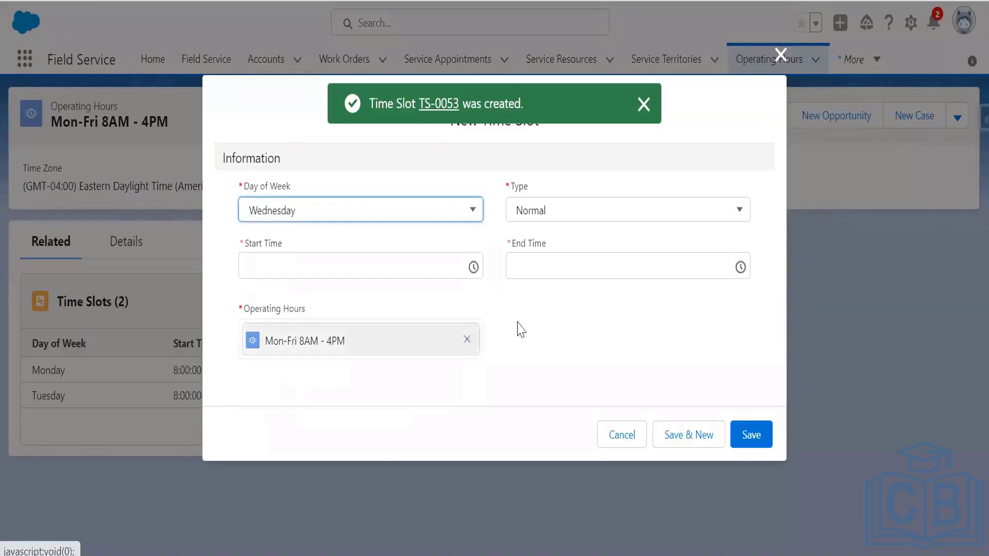
click(406, 265)
scroll(411, 366, down, 6)
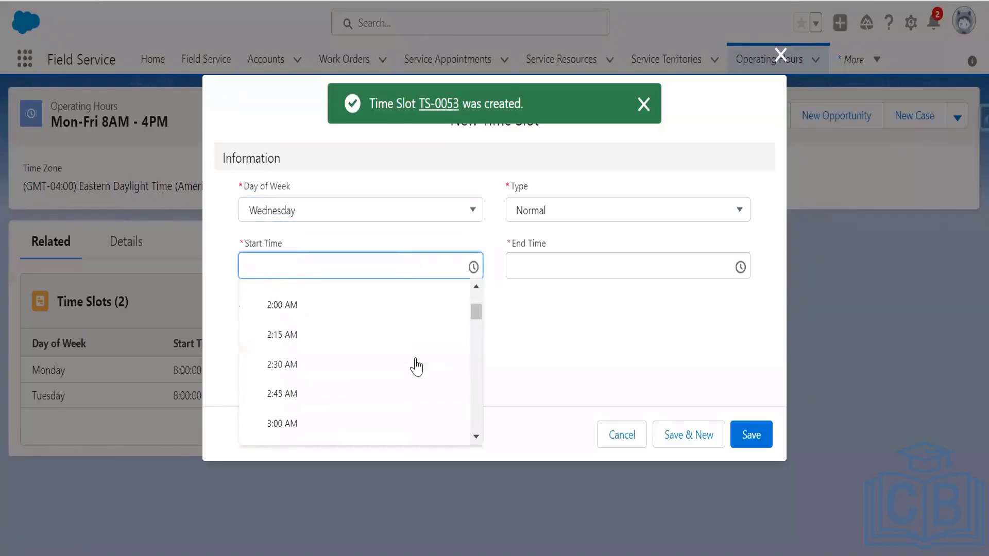
scroll(408, 375, down, 8)
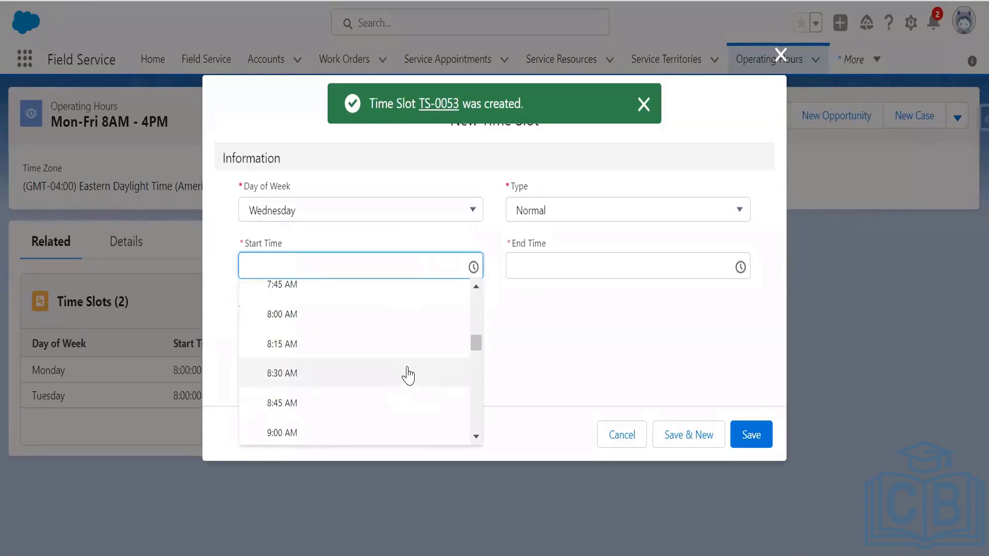
click(366, 322)
Set the Wednesday slot's end time to 4:00 PM and save it, continuing with a new time slot.
click(604, 266)
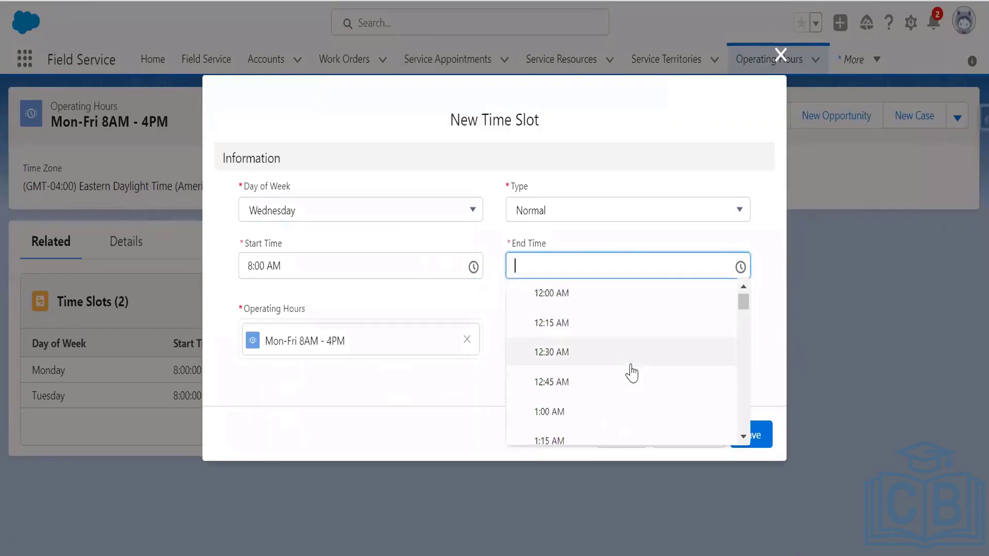
scroll(632, 373, down, 8)
scroll(628, 412, down, 3)
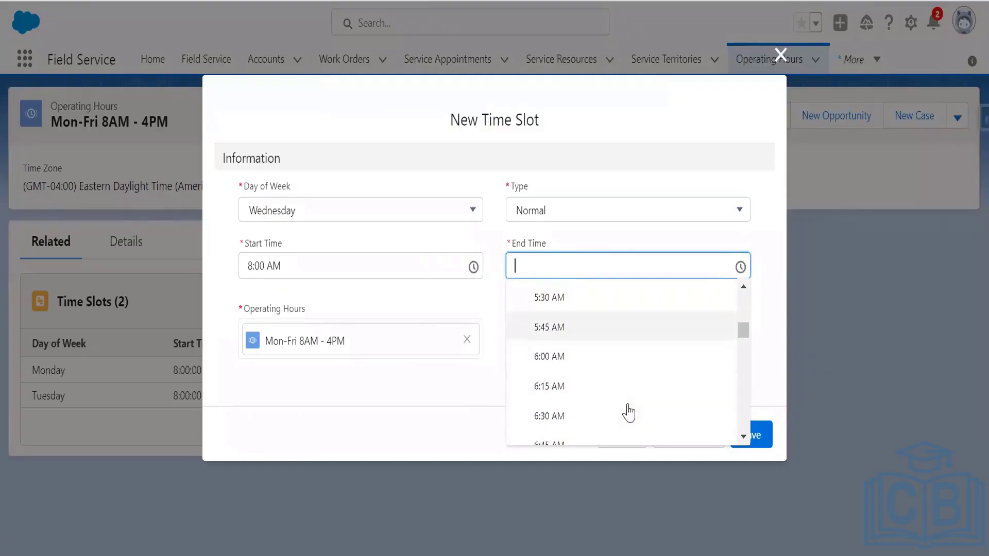
scroll(628, 412, down, 8)
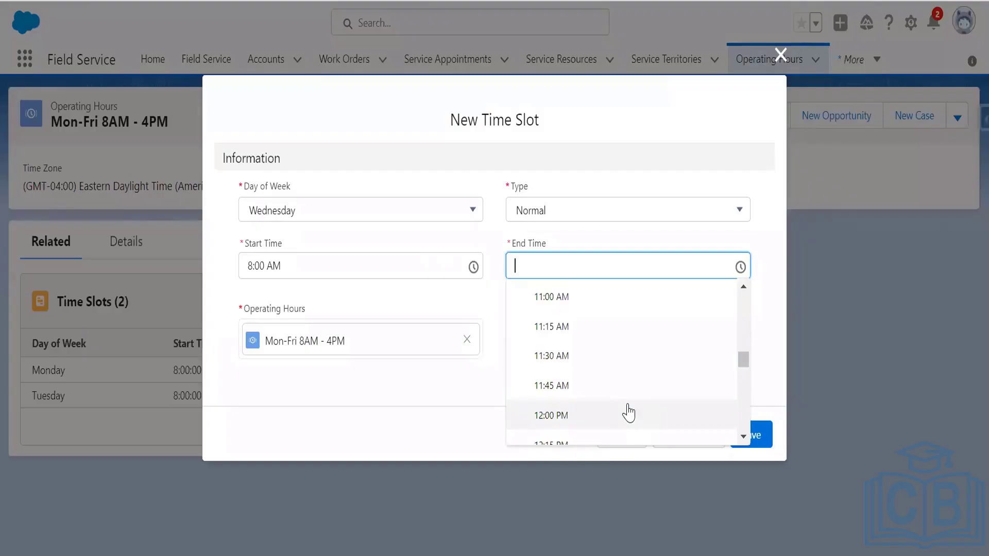
scroll(628, 412, down, 7)
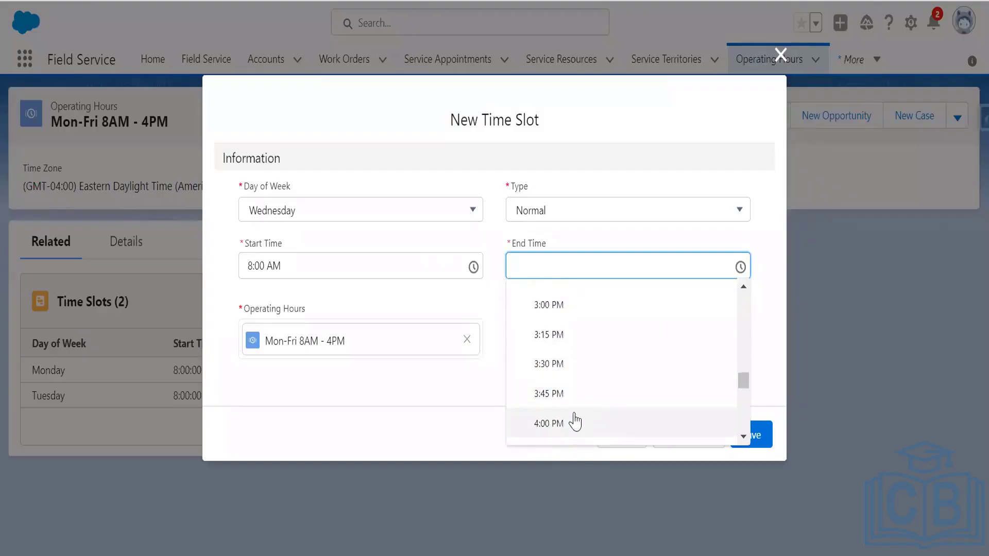
click(575, 423)
click(684, 432)
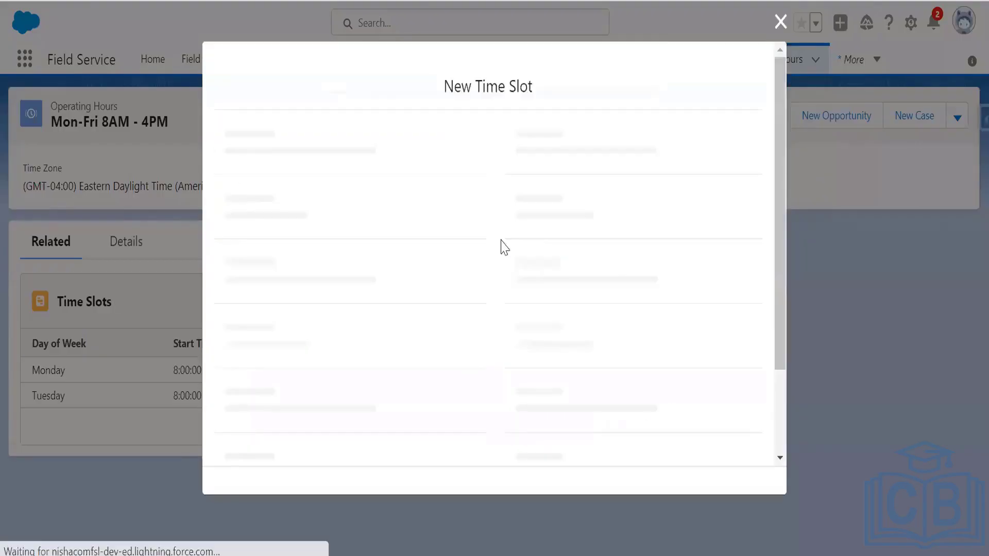
Set the new time slot's day of week to Thursday and its start time to 8:00 AM.
click(393, 214)
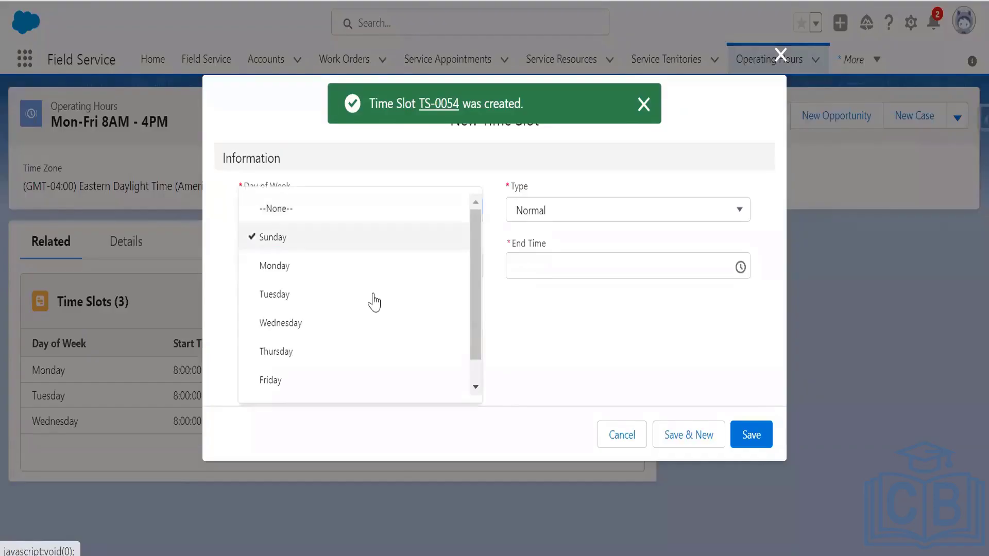
click(364, 329)
click(376, 216)
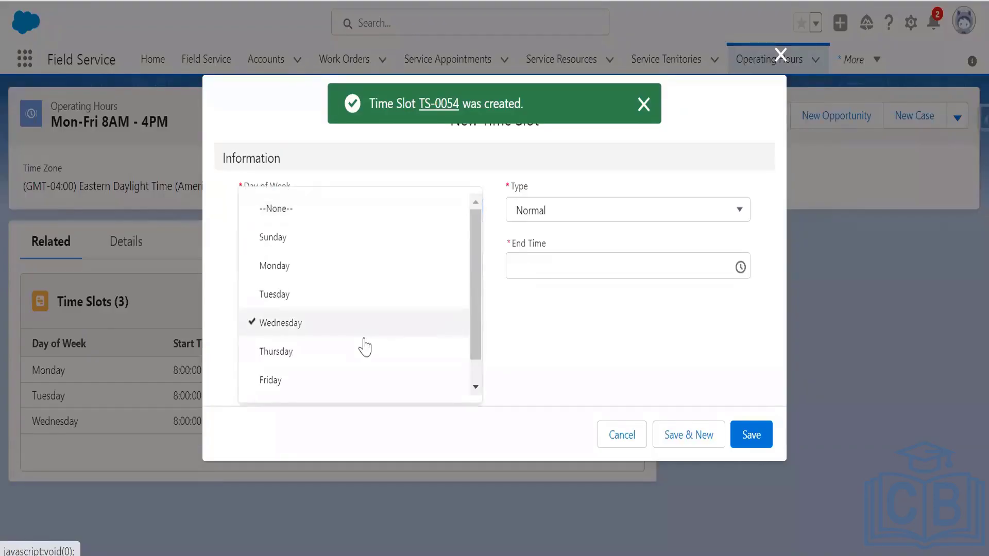
click(323, 350)
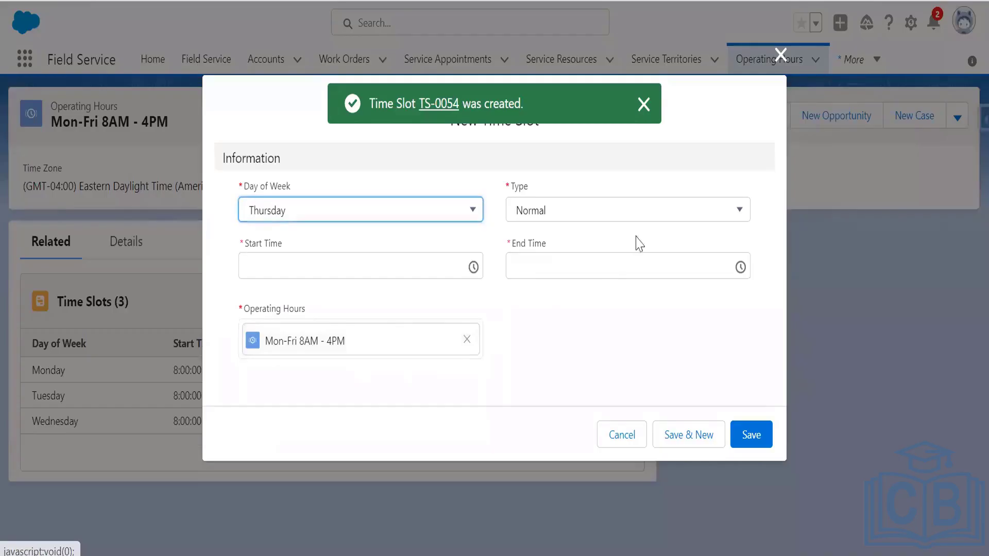
click(382, 271)
scroll(384, 368, down, 10)
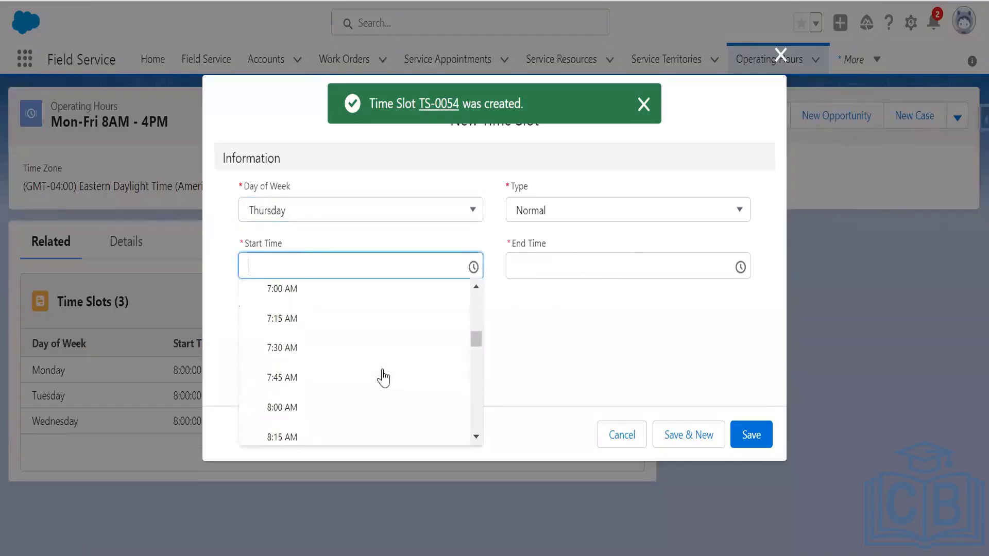
click(327, 407)
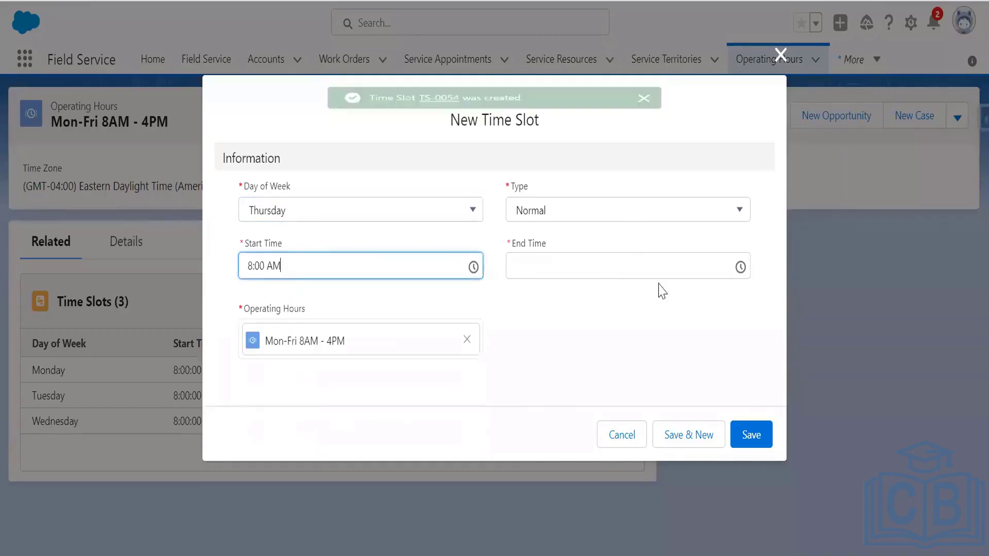
Set the Thursday slot's end time to 4:00 PM and save it, continuing with a new time slot.
click(650, 271)
scroll(640, 381, down, 10)
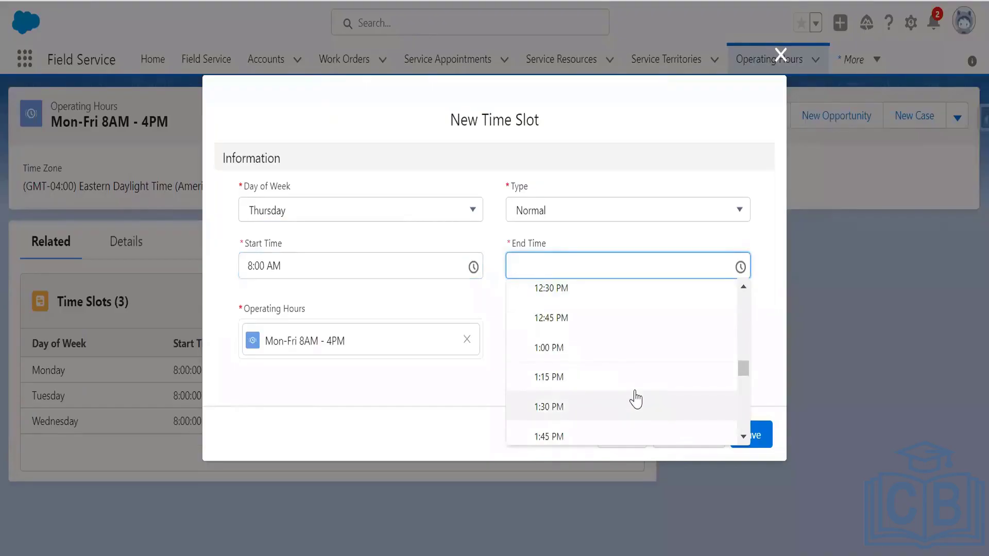
scroll(636, 399, down, 5)
click(592, 424)
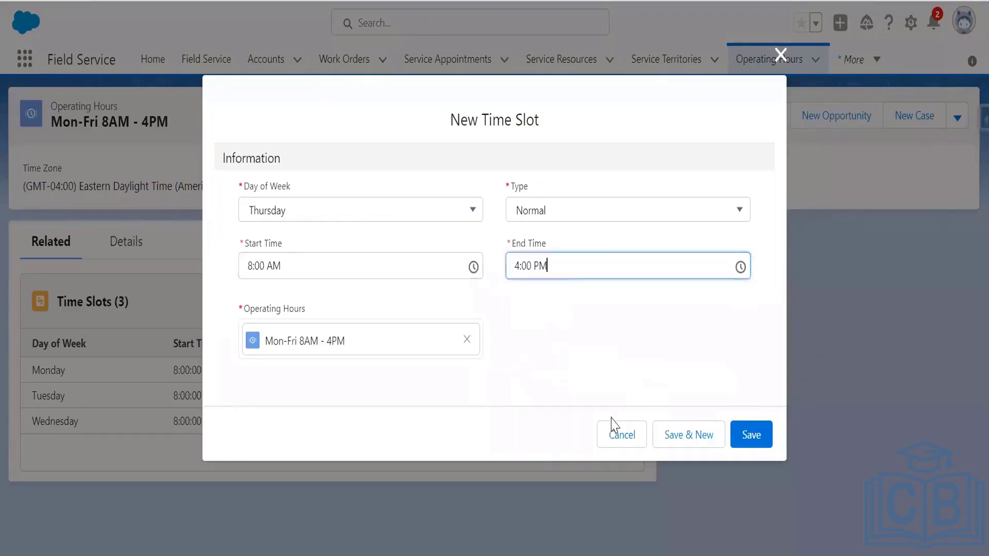
click(703, 437)
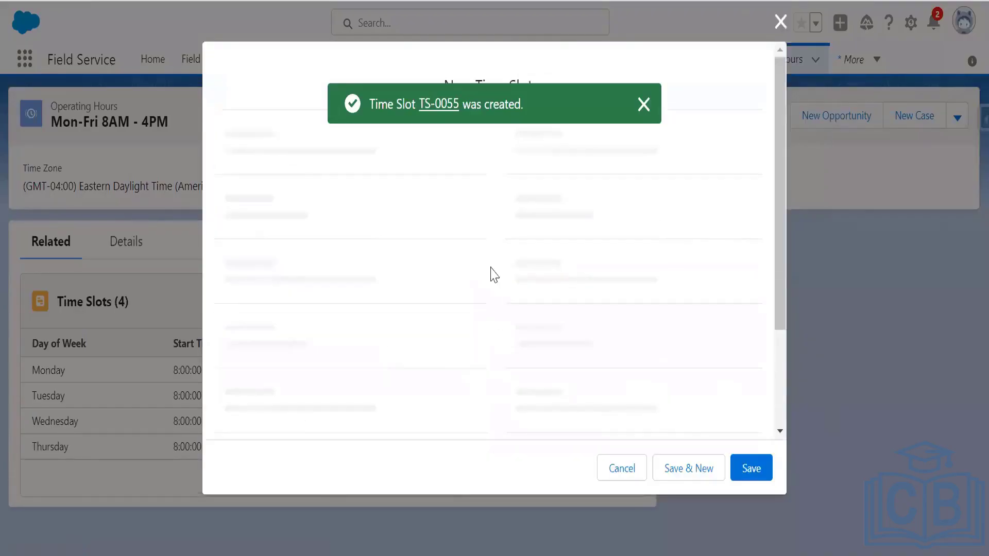
Set the new time slot's day of week to Friday and its start time to 8:30 AM.
click(387, 211)
click(376, 382)
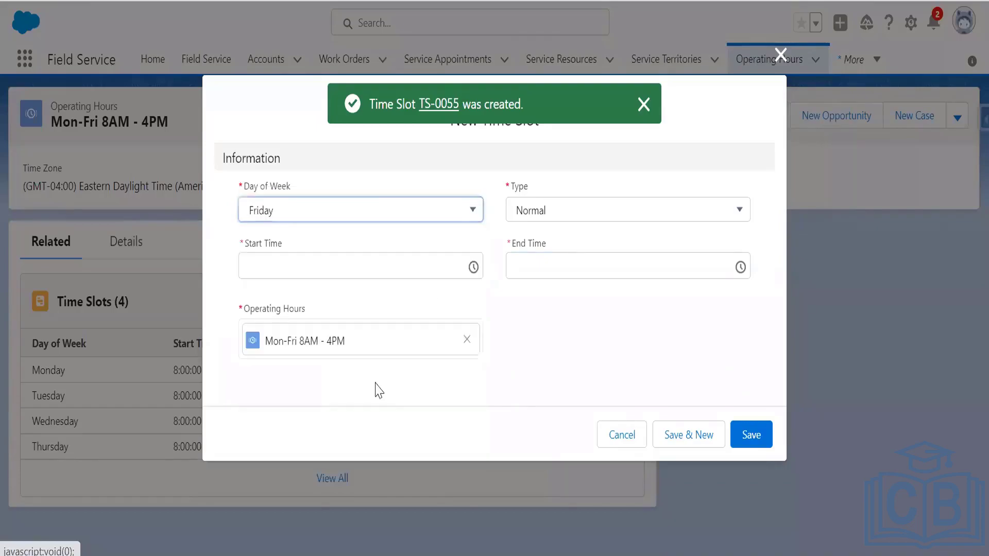
click(473, 264)
scroll(360, 391, down, 5)
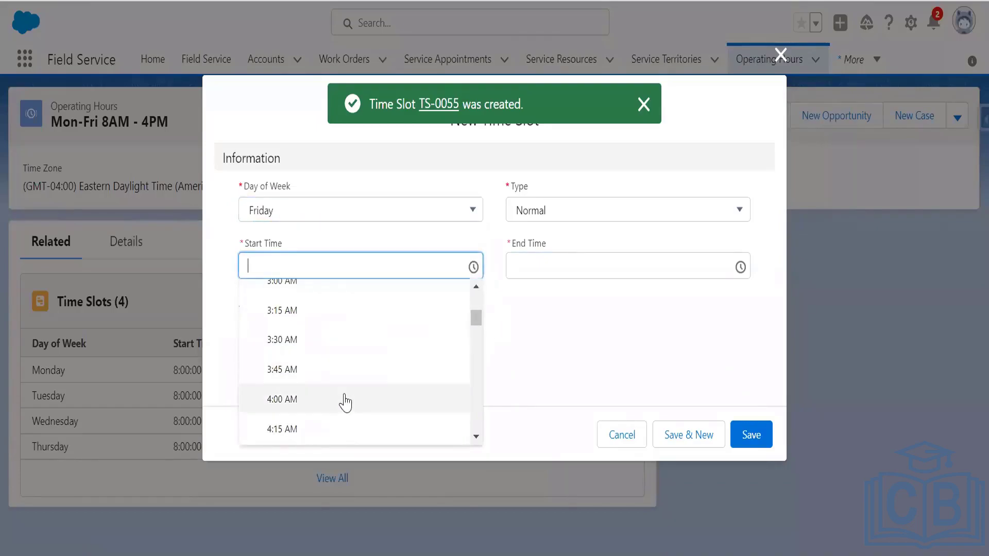
scroll(344, 404, down, 4)
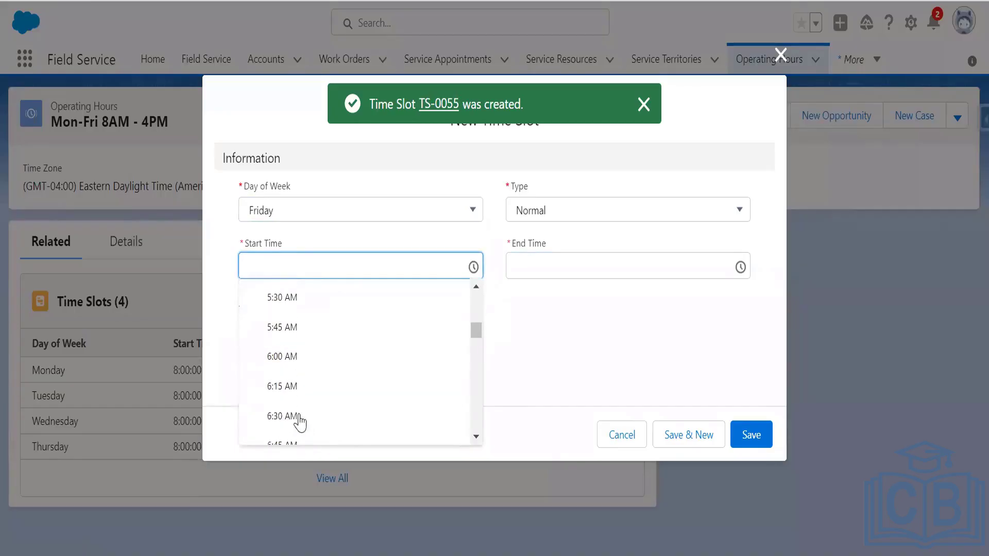
scroll(313, 428, down, 1)
scroll(300, 415, down, 3)
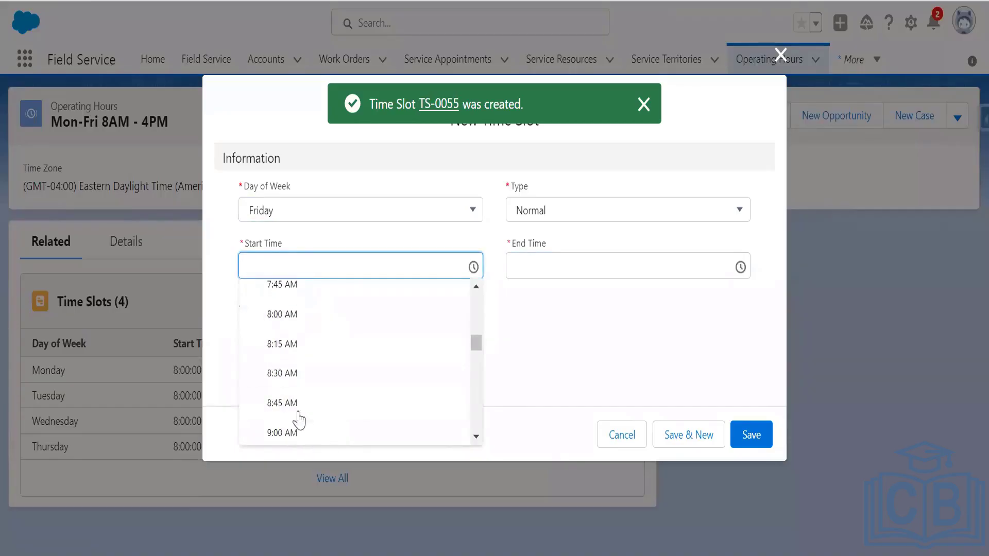
click(292, 372)
Set the Friday slot's end time to 4:00 PM and save it without starting another slot.
click(617, 263)
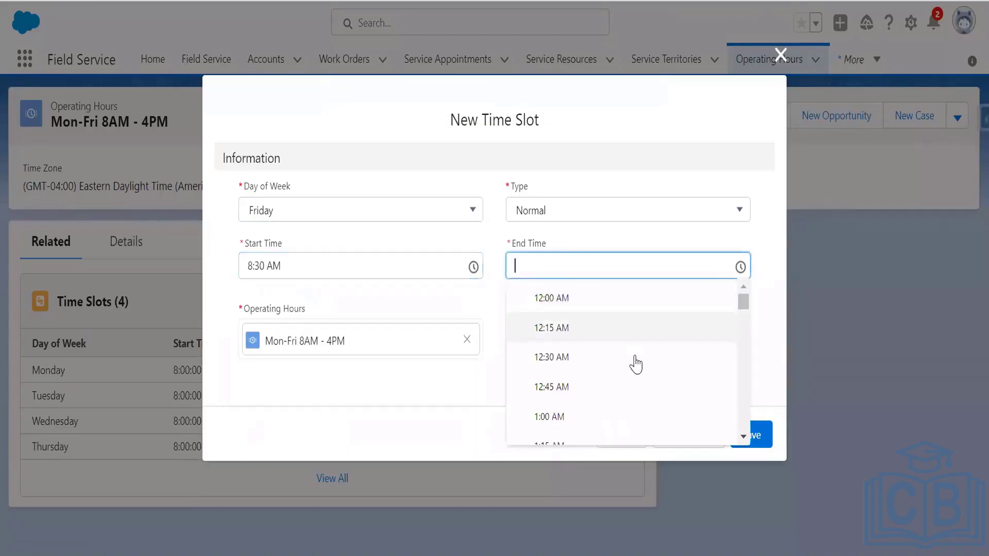
scroll(632, 374, down, 5)
scroll(631, 387, down, 17)
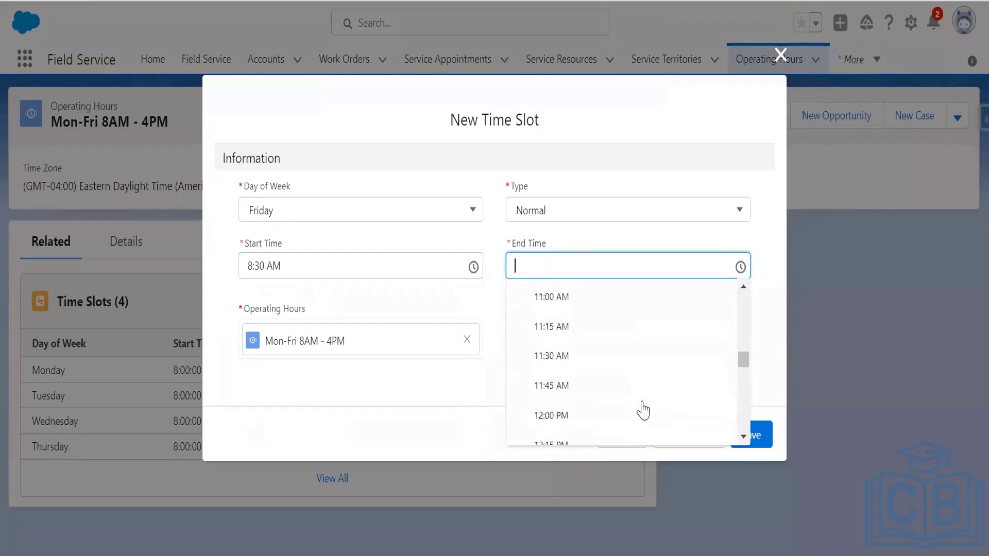
scroll(633, 407, down, 3)
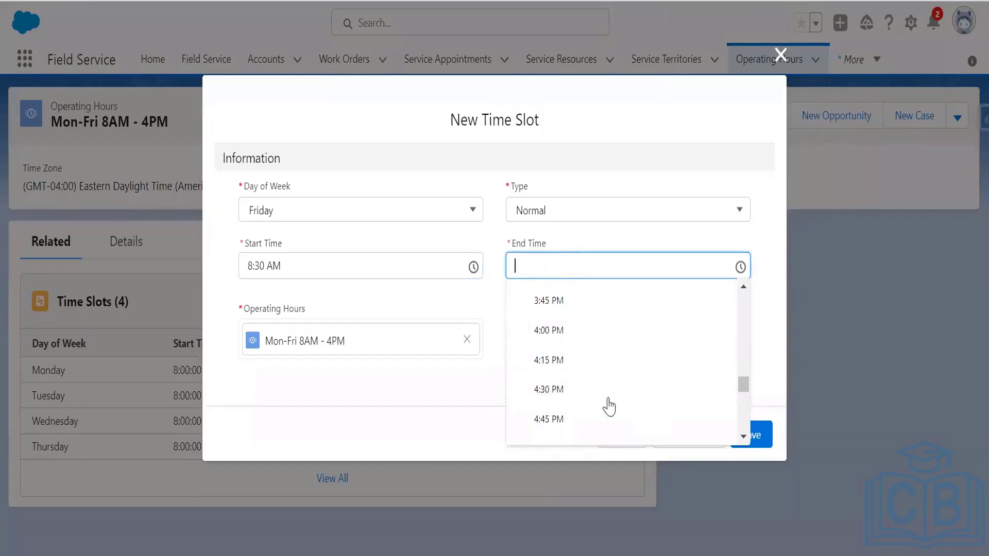
click(548, 330)
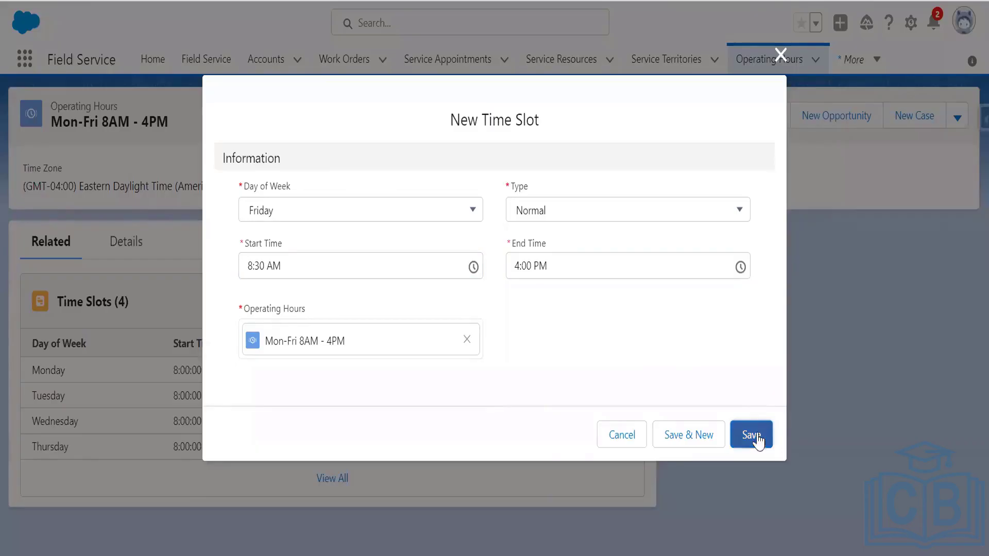
click(751, 435)
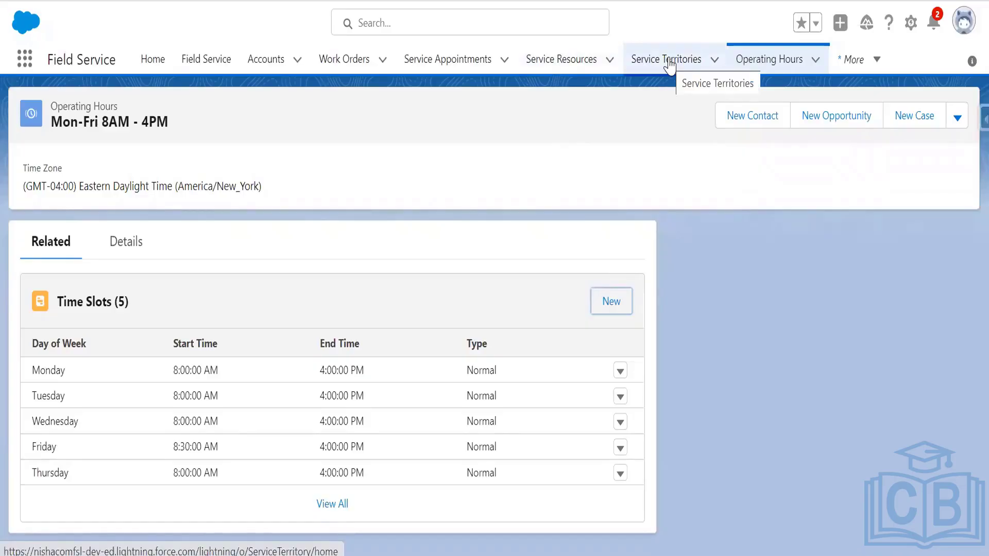
Open the New York service territory and go to its service territory member record.
click(569, 67)
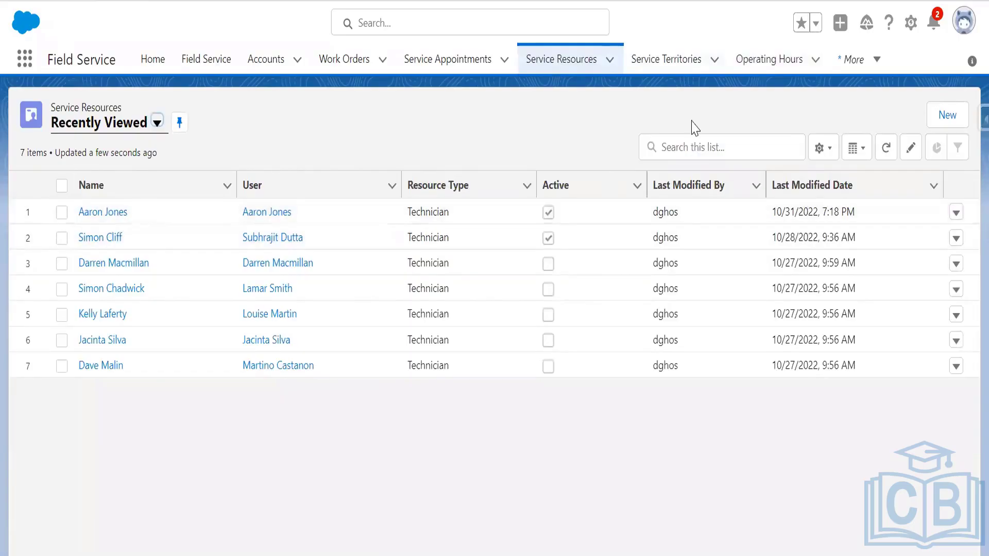
click(666, 65)
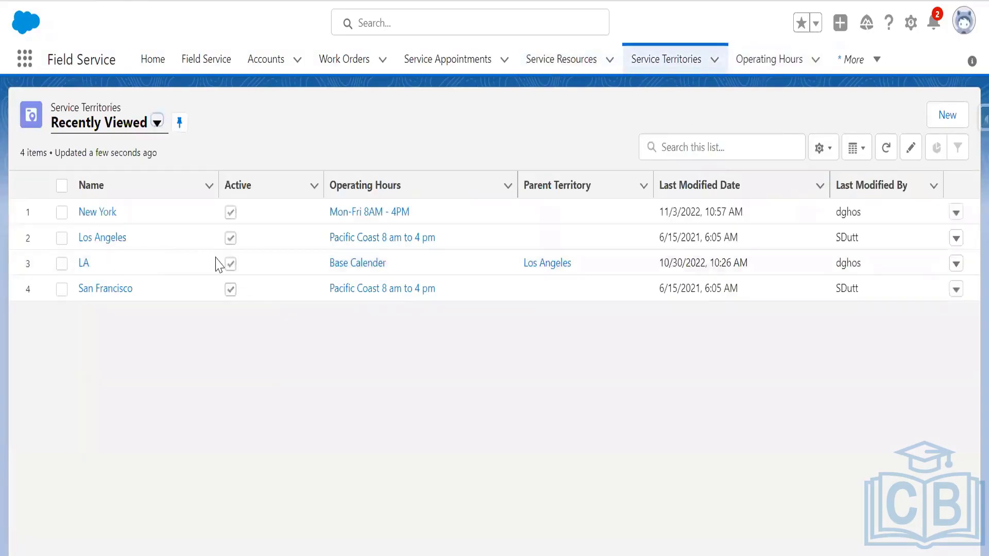
click(110, 223)
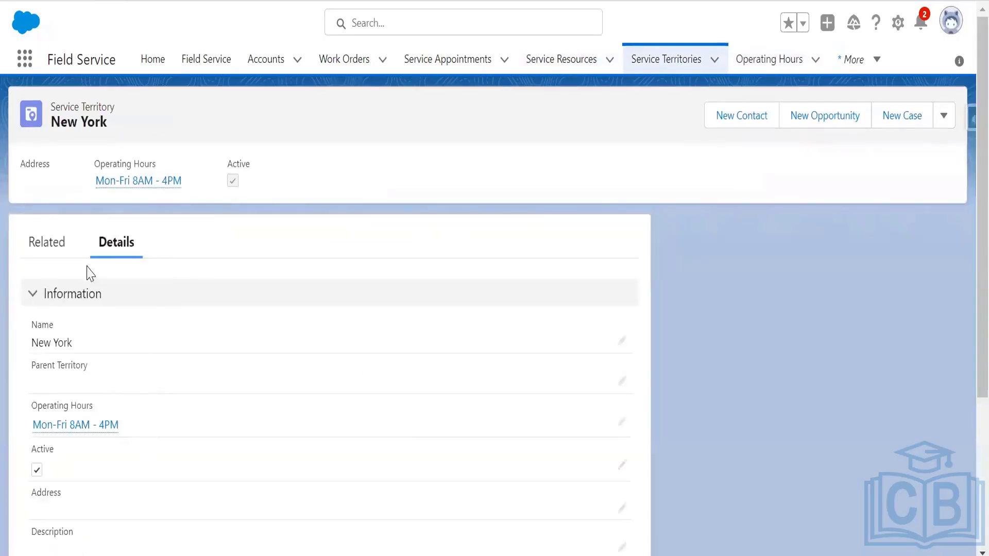
click(28, 242)
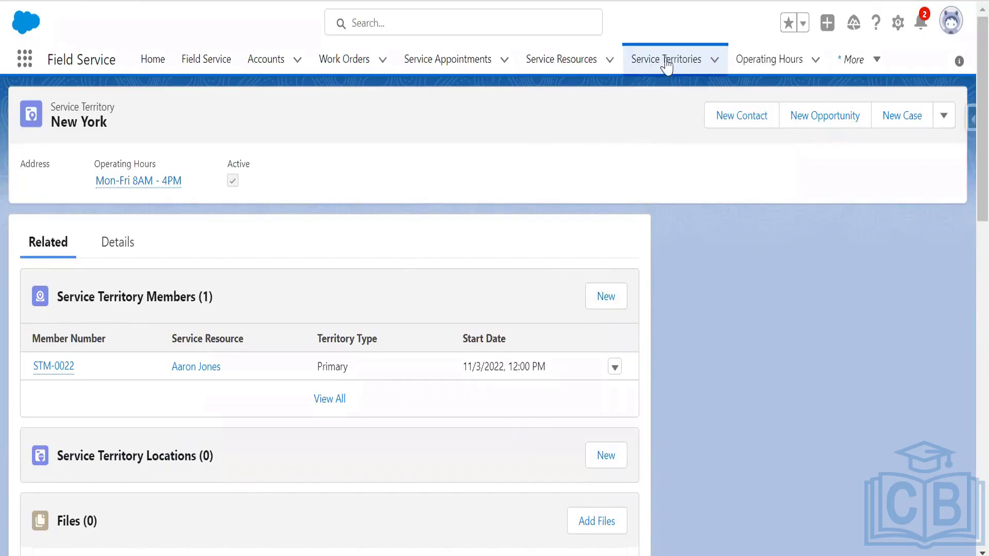
click(62, 366)
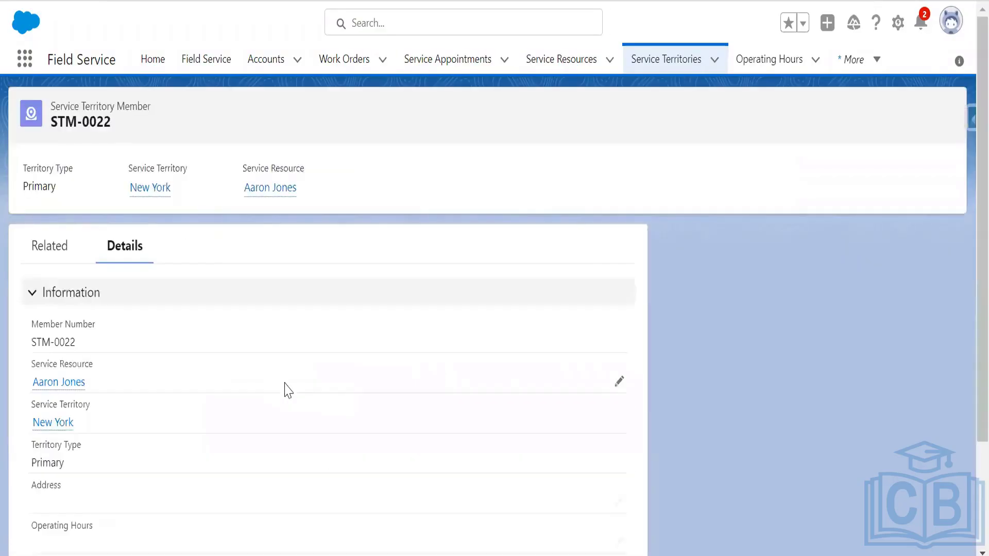
Set the territory member's operating hours to Mon-Fri 8AM - 4PM and save the record.
scroll(288, 390, down, 2)
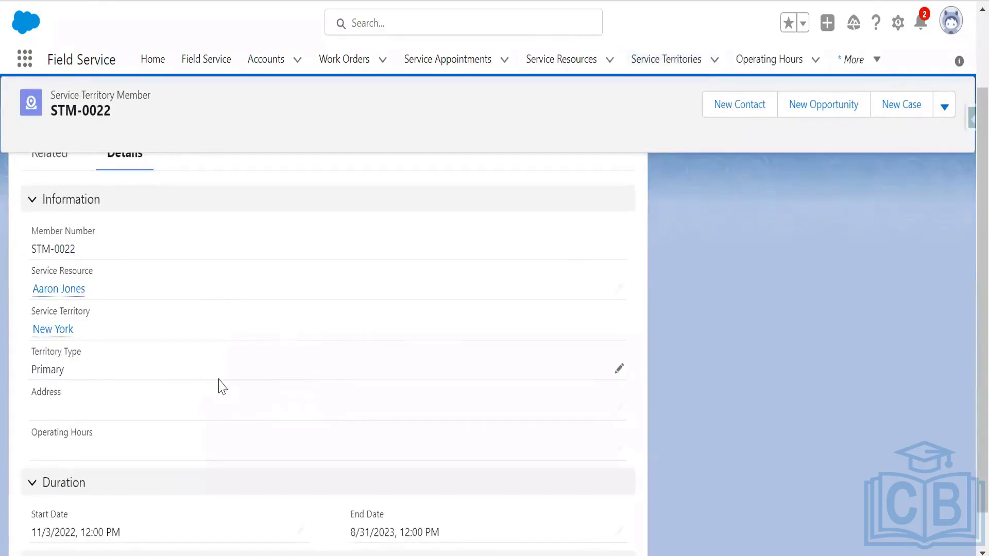
scroll(218, 386, down, 1)
scroll(258, 399, up, 3)
scroll(258, 401, down, 3)
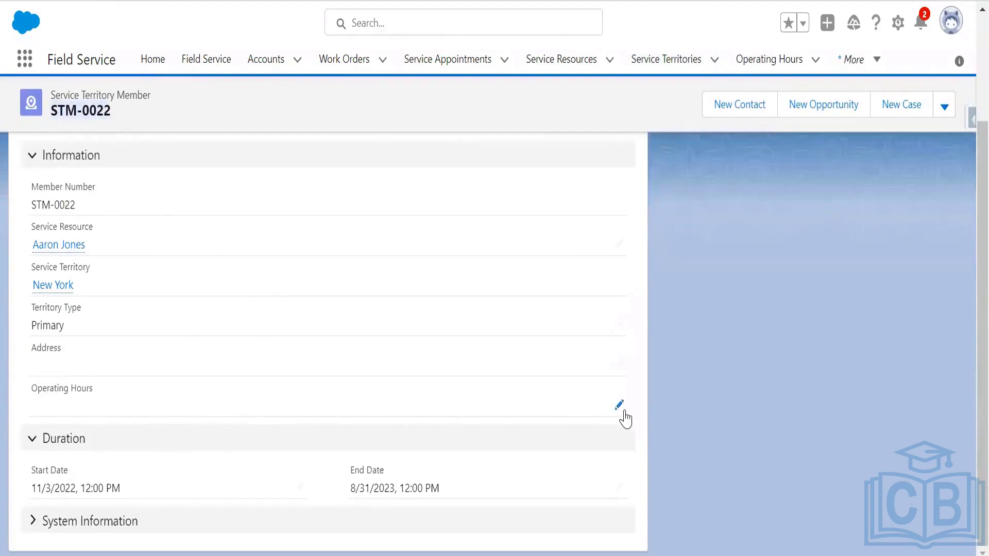
click(618, 406)
click(331, 403)
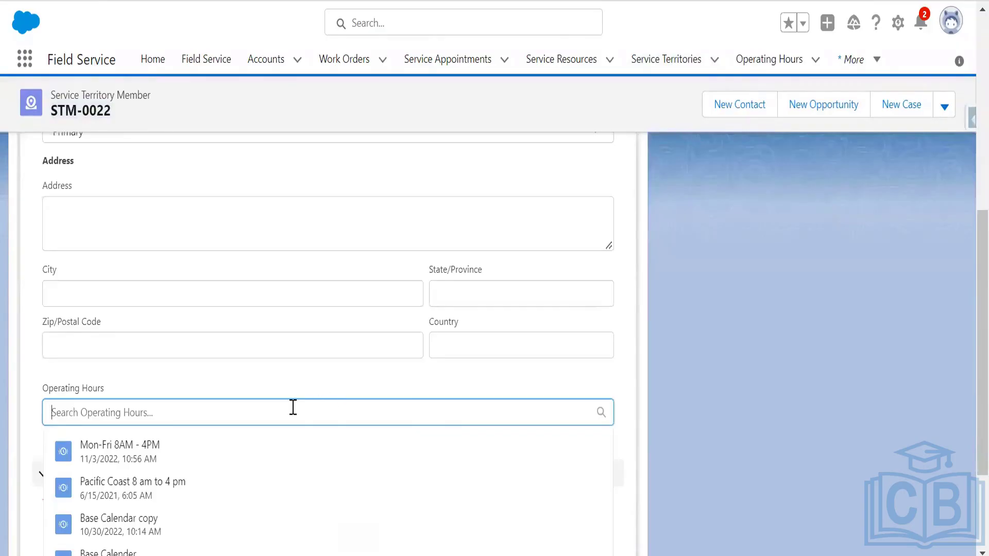
scroll(821, 405, down, 3)
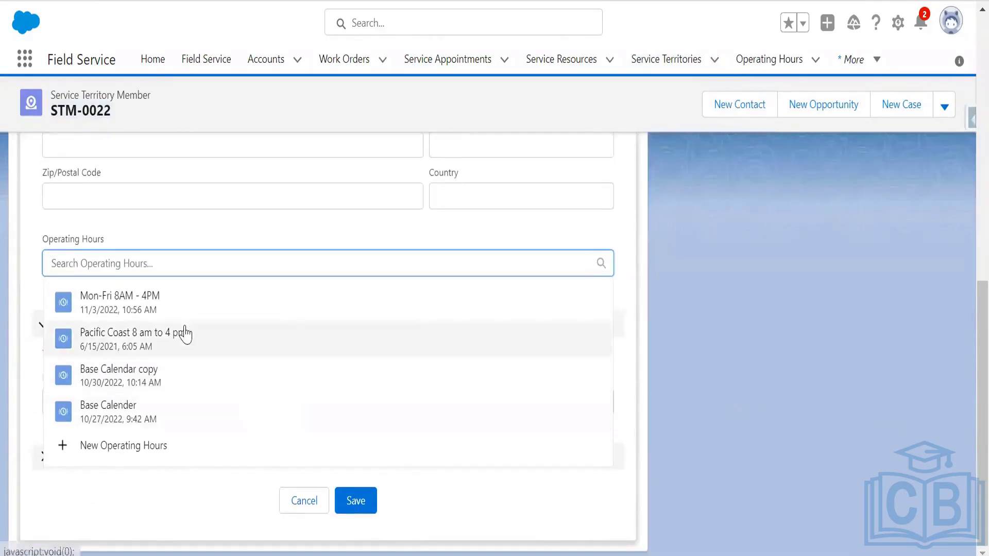
click(155, 311)
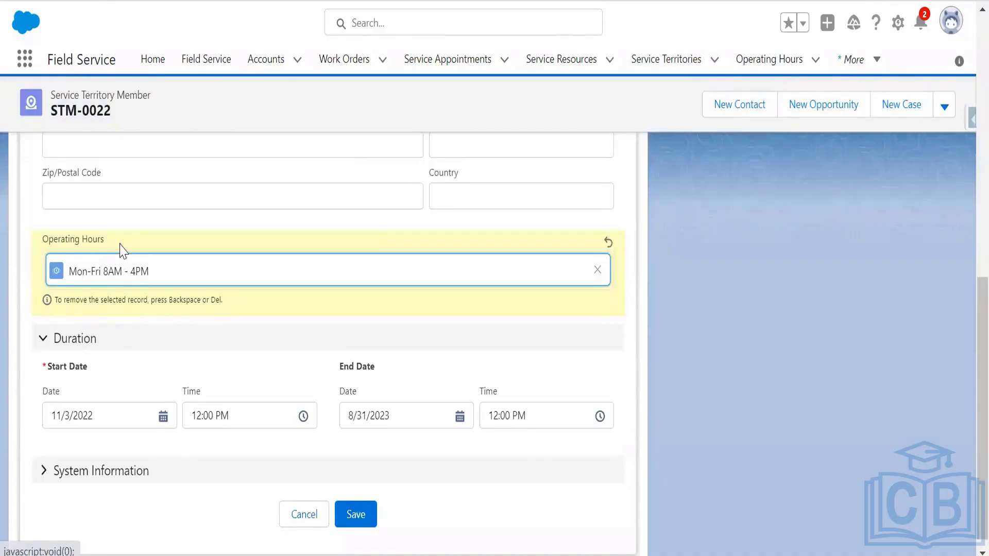
click(363, 518)
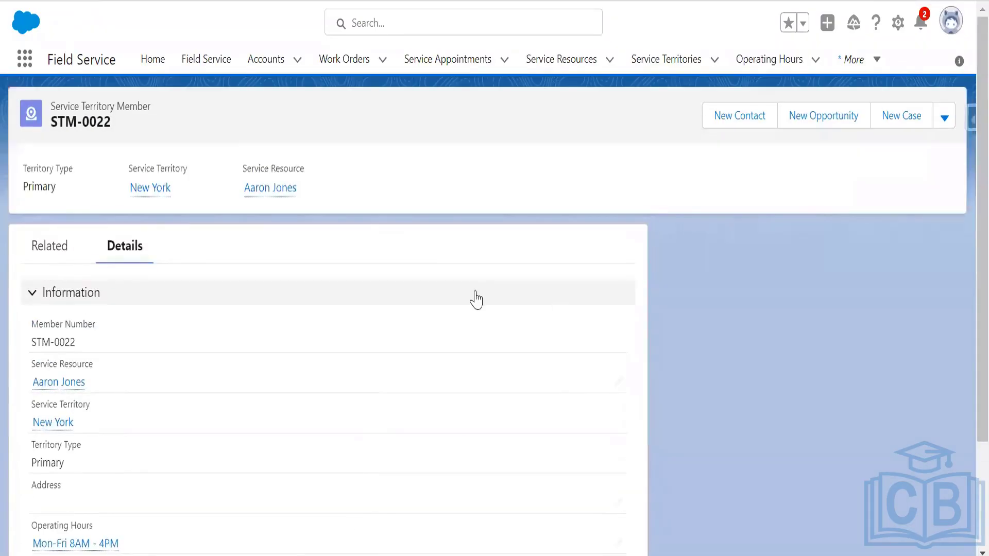
Add the New York and Quebec territories to the Field Service Gantt and show November 3, 2022.
click(213, 65)
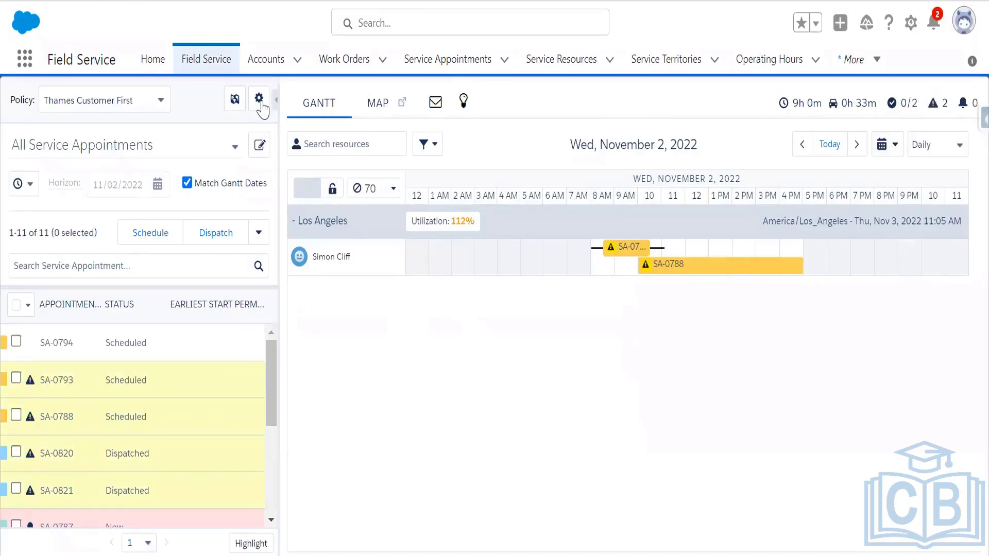
click(235, 99)
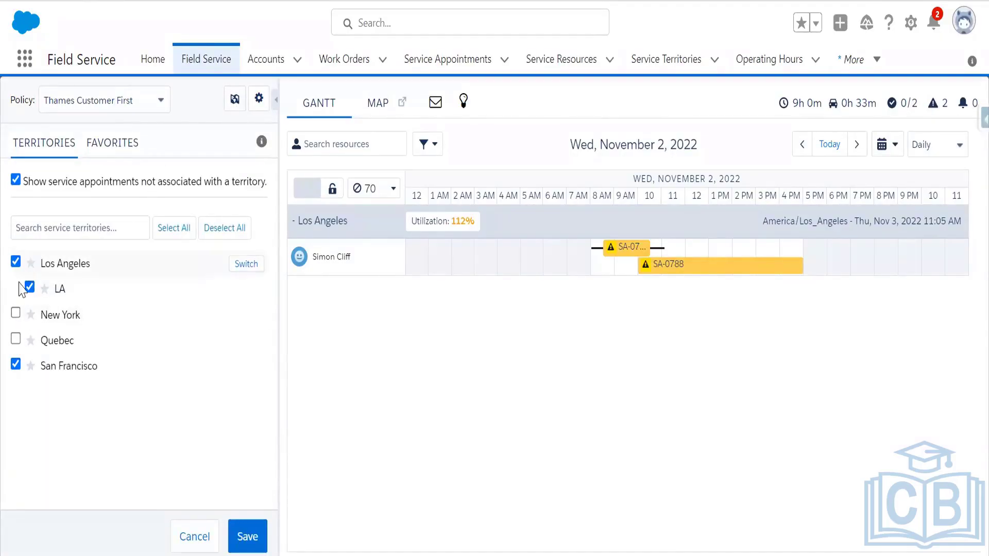
click(15, 313)
click(16, 339)
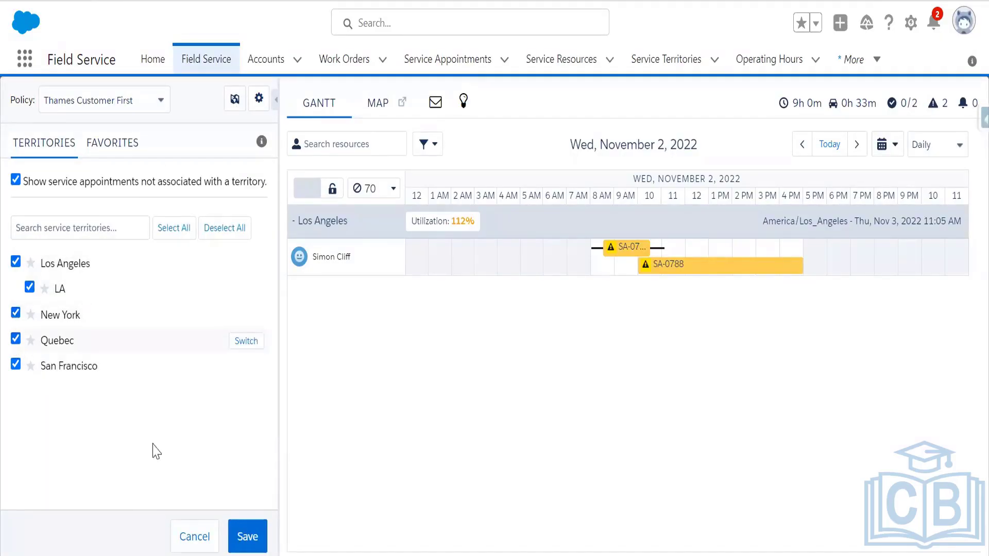
click(247, 536)
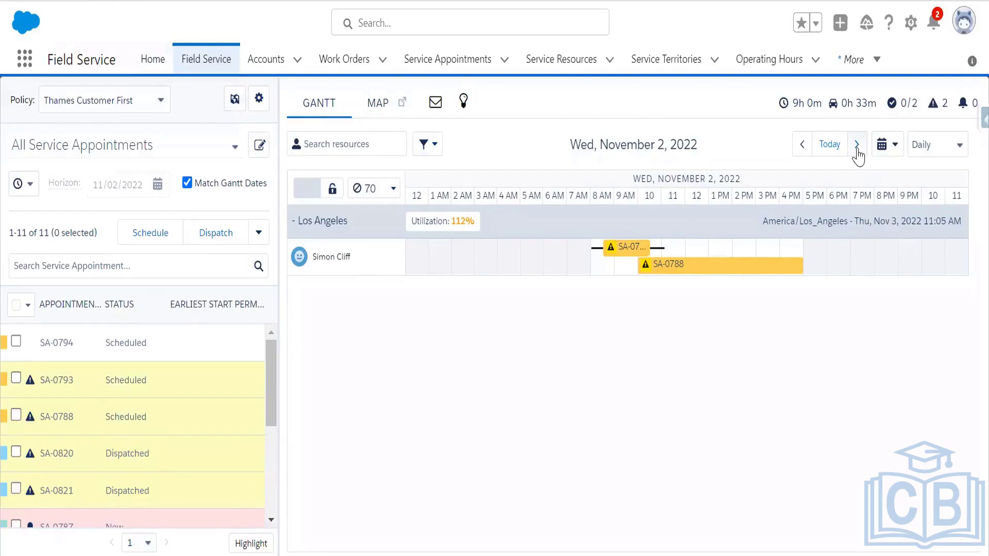
click(882, 146)
click(876, 239)
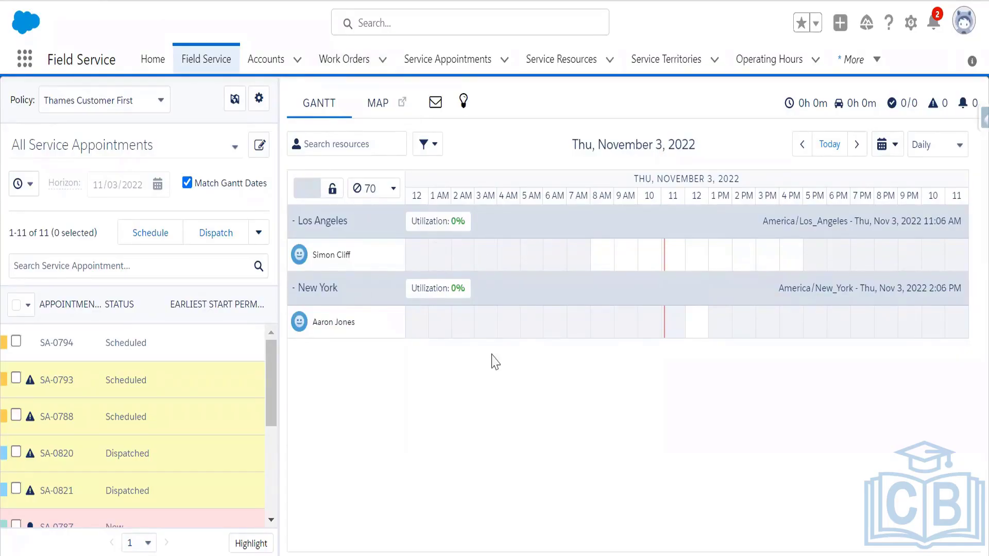
Start a new work order and set its service territory to New York.
click(339, 61)
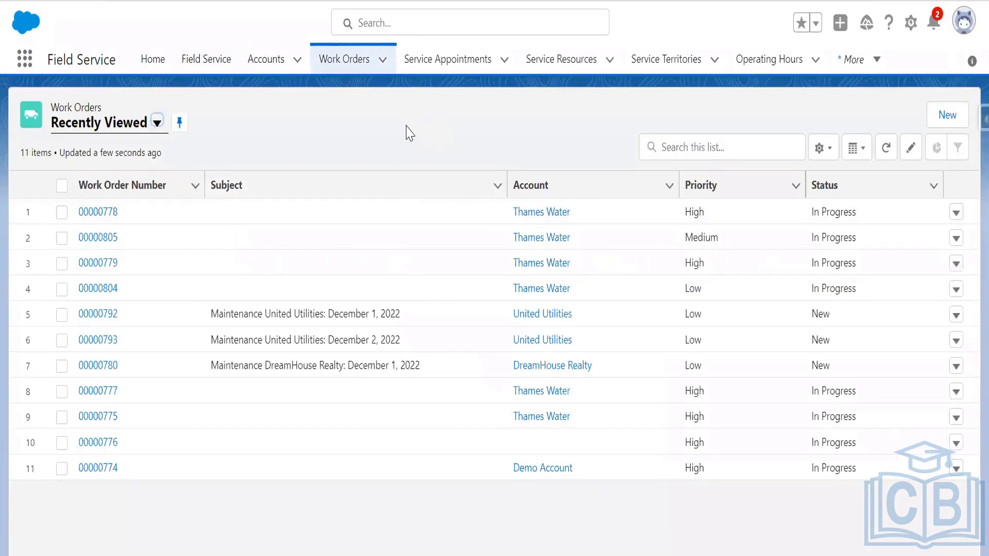
click(948, 117)
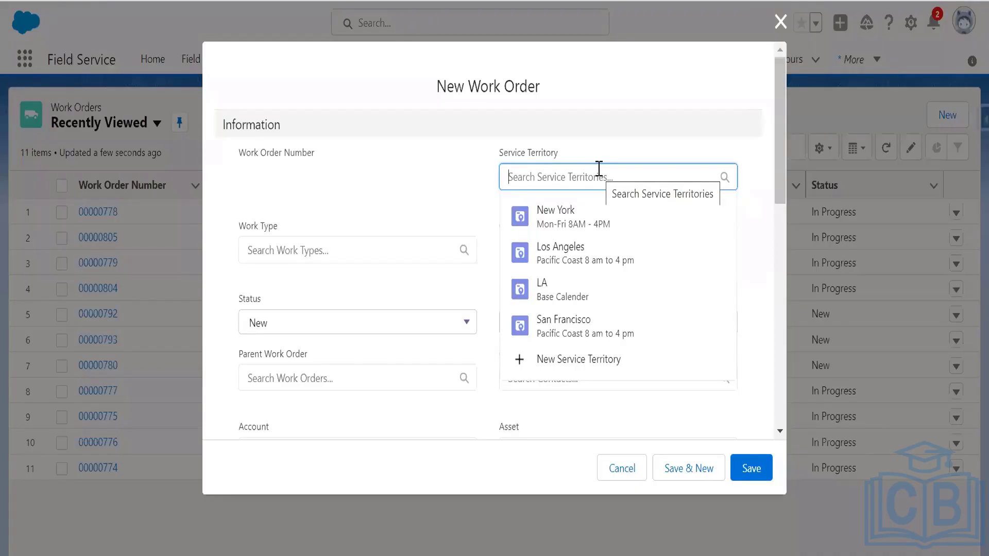
click(360, 180)
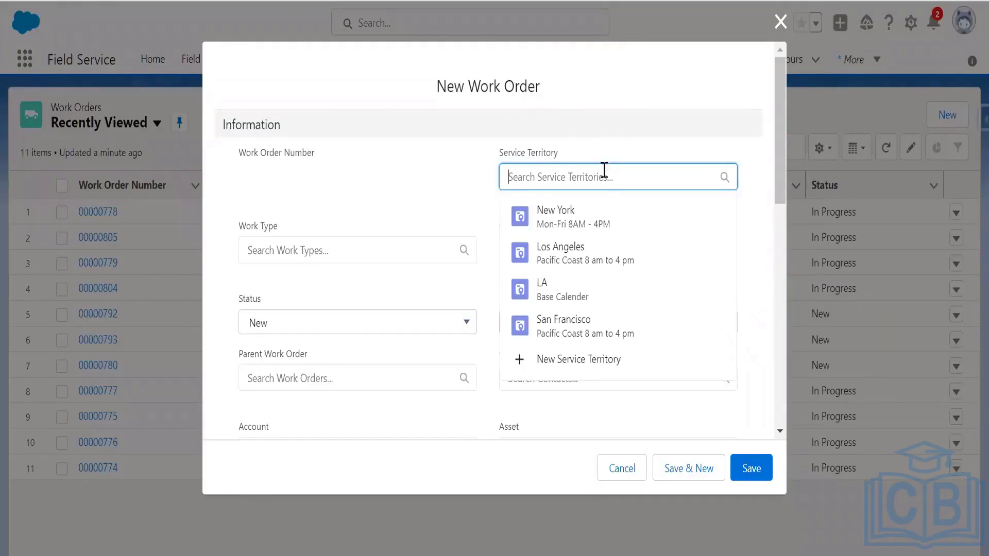
click(585, 227)
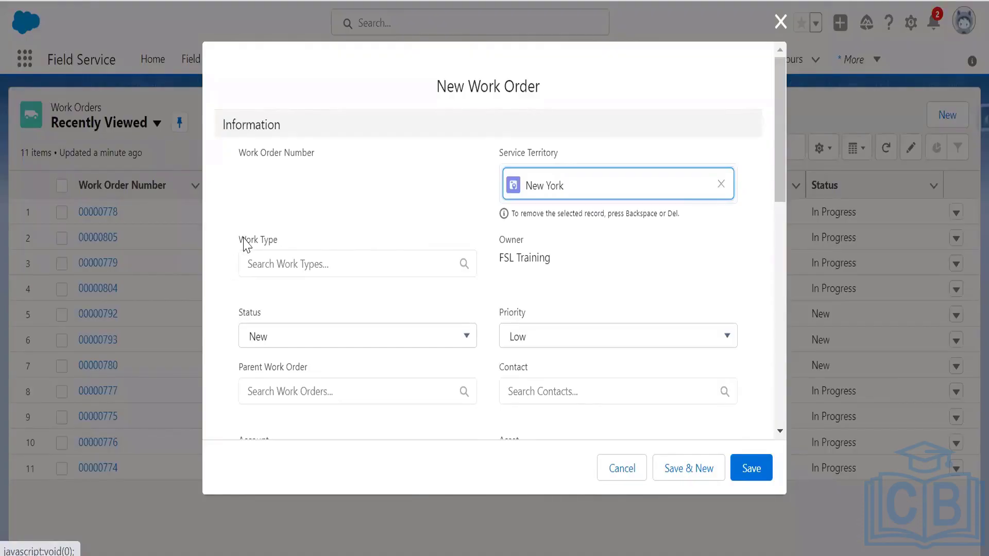
Set the new work order's work type to Water Schedule Maintaince and its priority to Medium.
drag(236, 242, 284, 242)
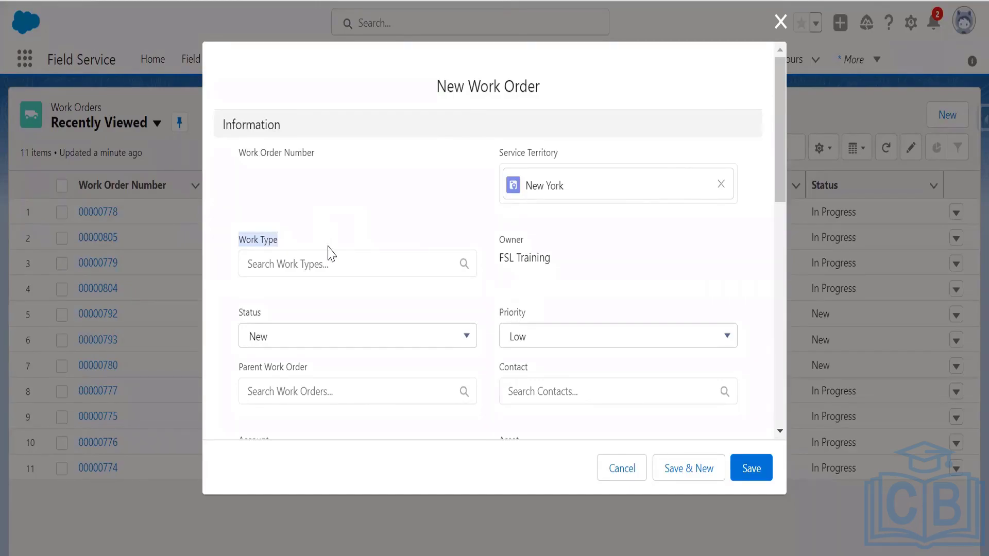
click(314, 261)
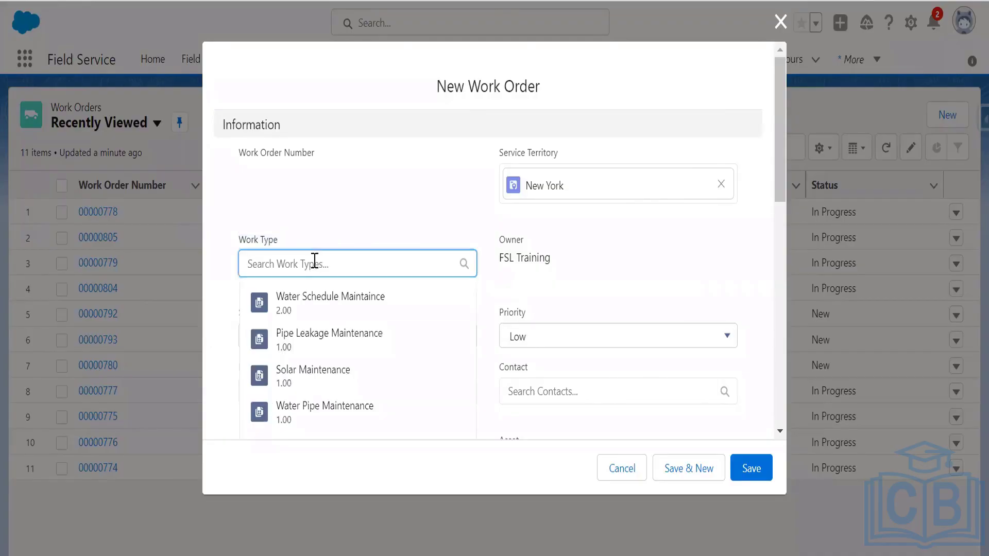
click(320, 304)
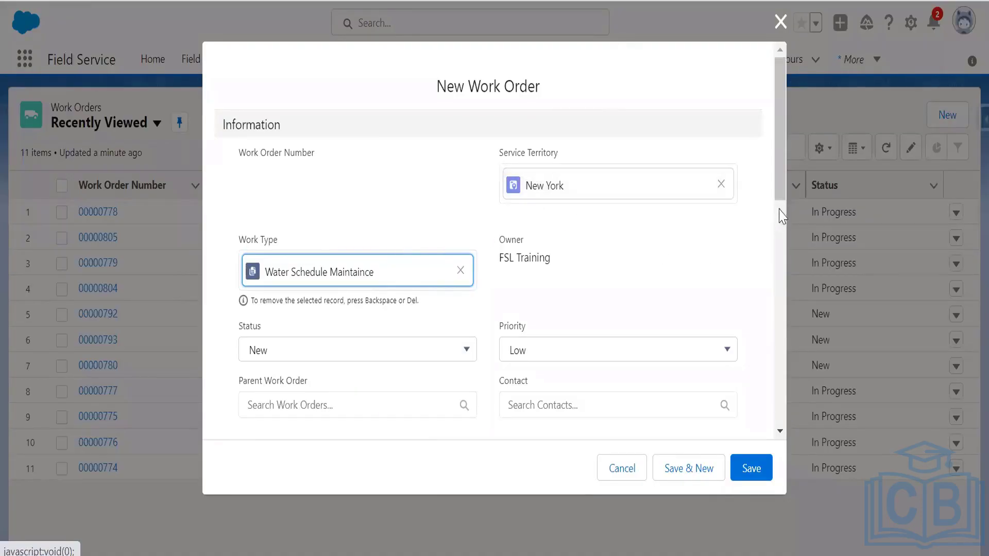
drag(779, 194, 782, 232)
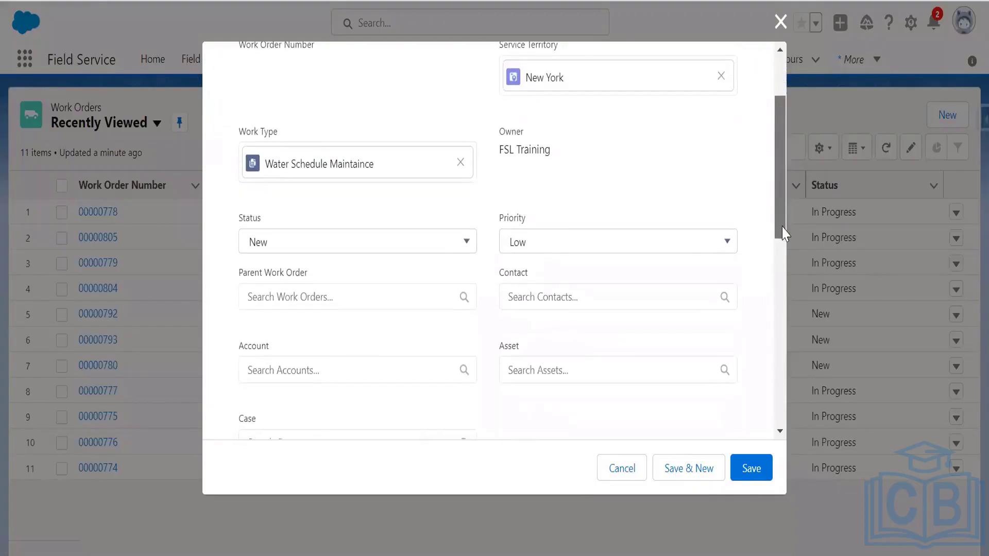
click(561, 249)
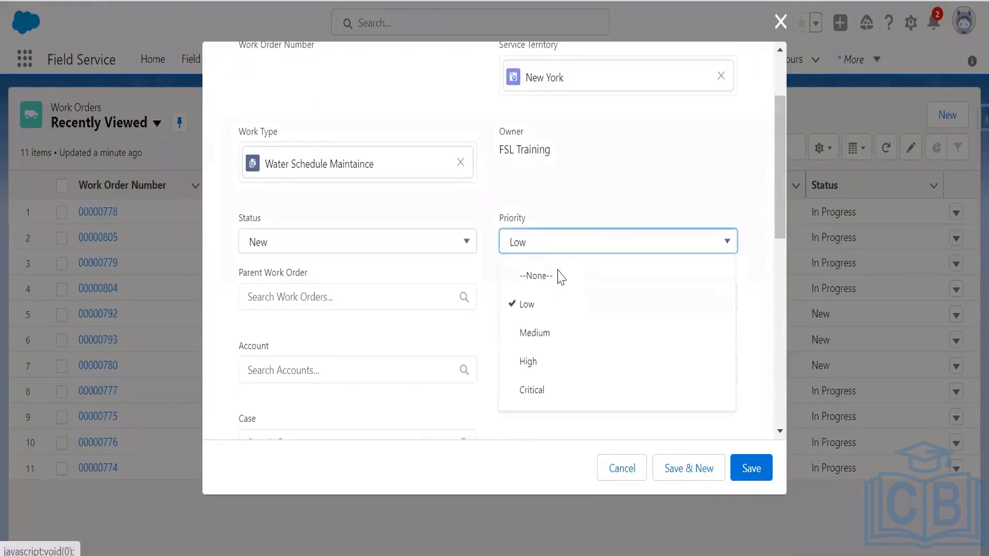
click(556, 335)
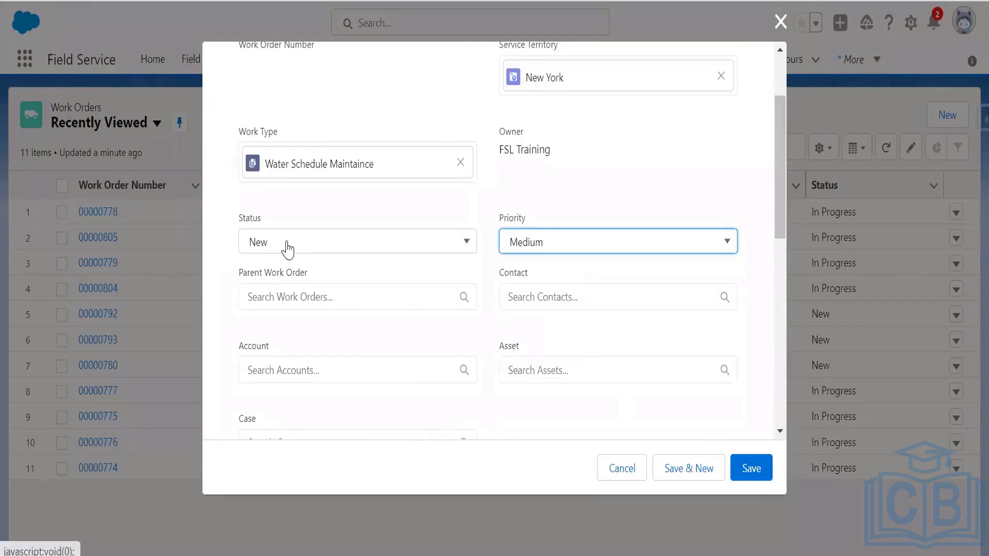
Set the new work order's account to Thames Water and save the record.
click(359, 368)
drag(783, 211, 783, 242)
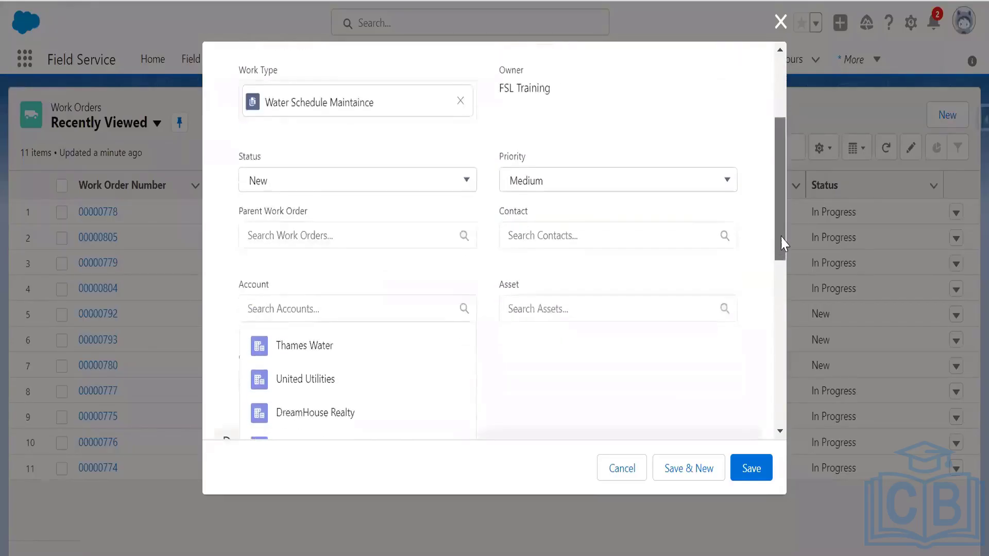
click(350, 278)
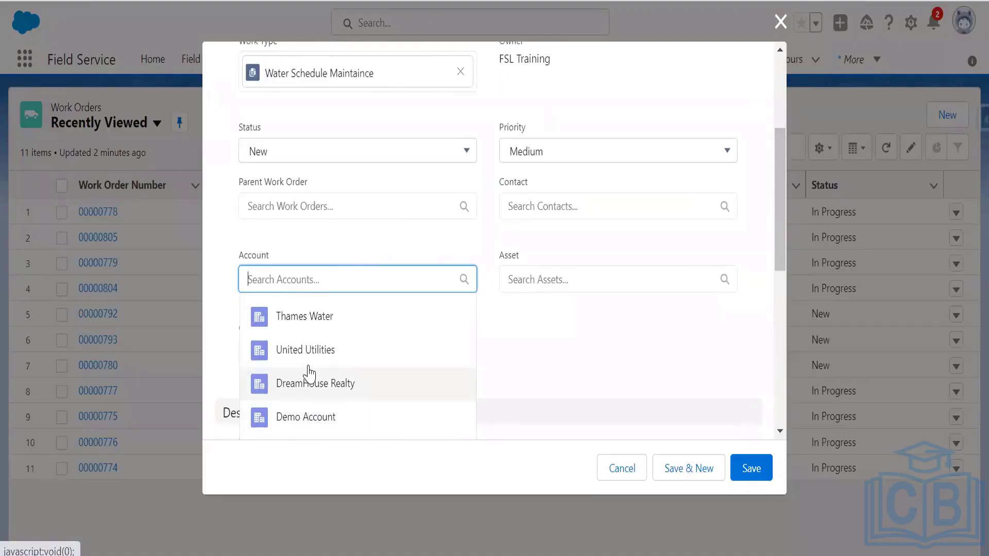
click(307, 317)
click(546, 349)
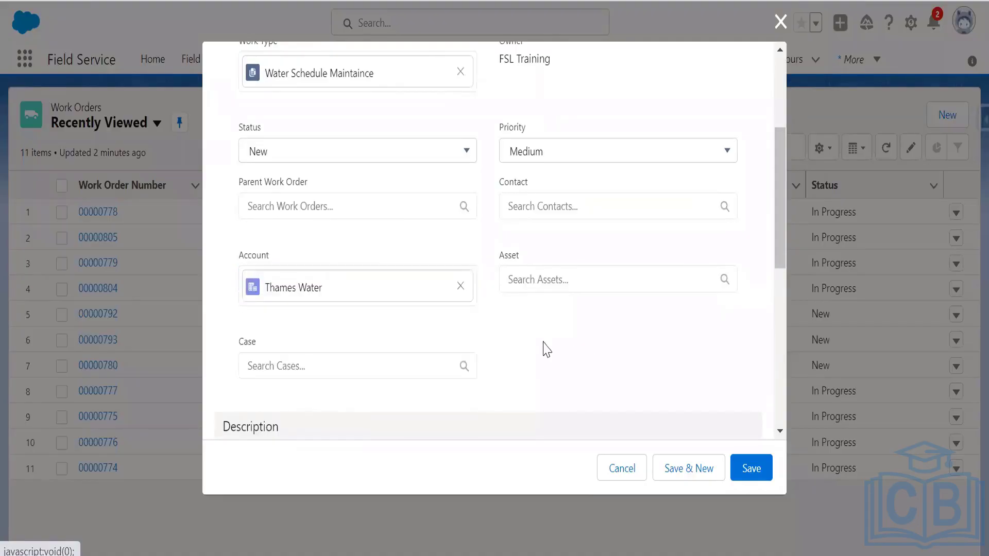
drag(782, 251, 787, 299)
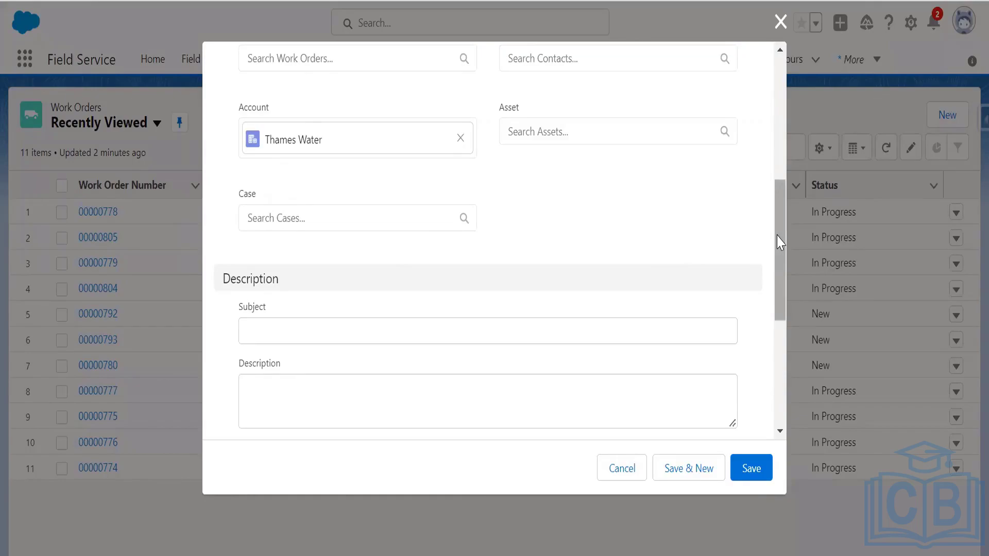
drag(779, 249, 779, 362)
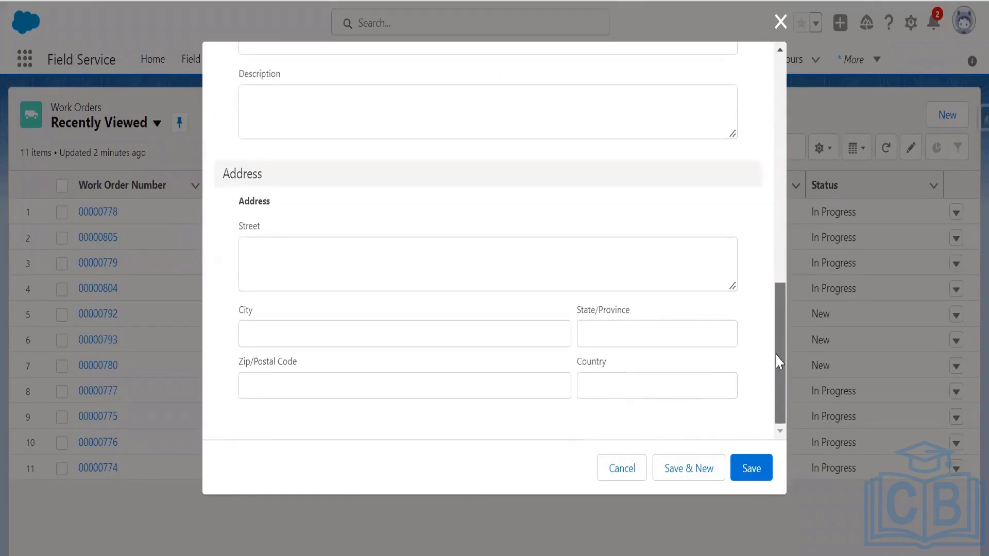
click(754, 468)
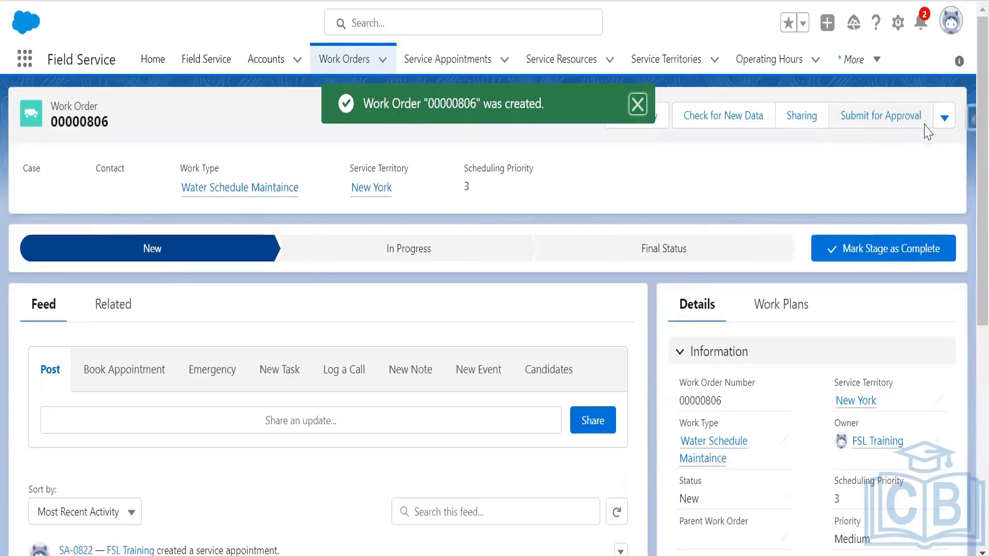
Open the service appointment generated for the work order from its feed.
scroll(967, 210, down, 2)
scroll(967, 210, down, 3)
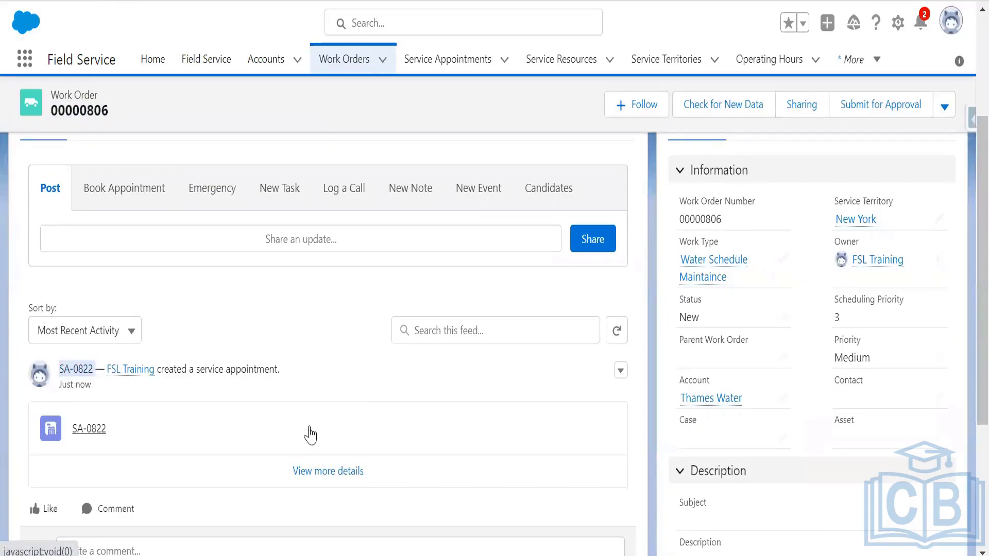
click(72, 369)
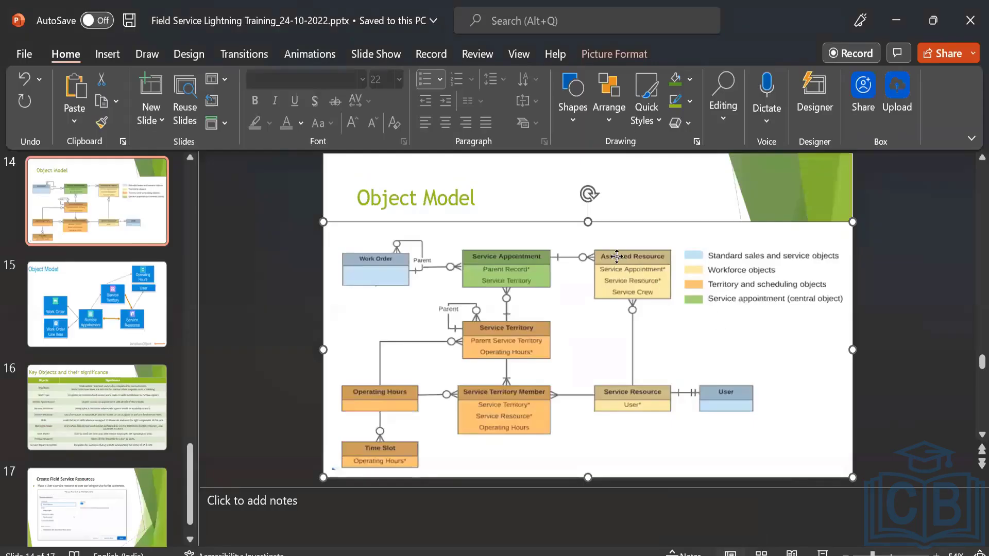
Compare the Assigned Resource object on the PowerPoint Object Model slide with the service appointment's assigned resources and details in Salesforce.
click(618, 260)
key(alt+Tab)
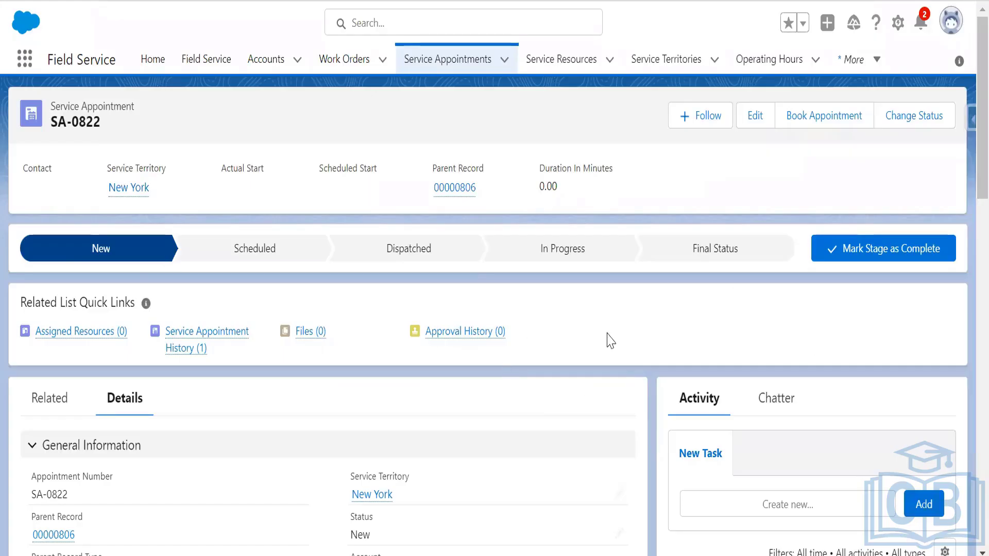
mouse_move(127, 334)
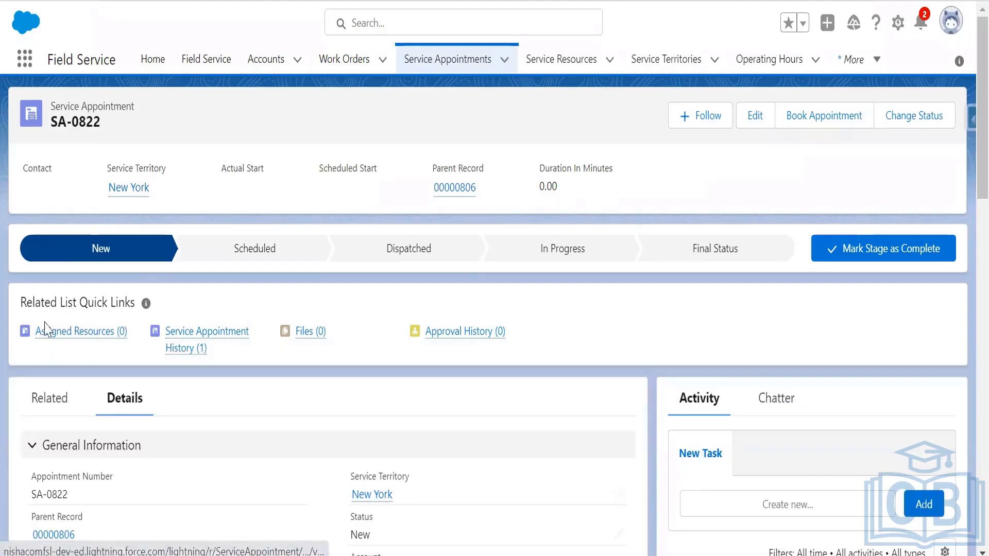
mouse_move(85, 338)
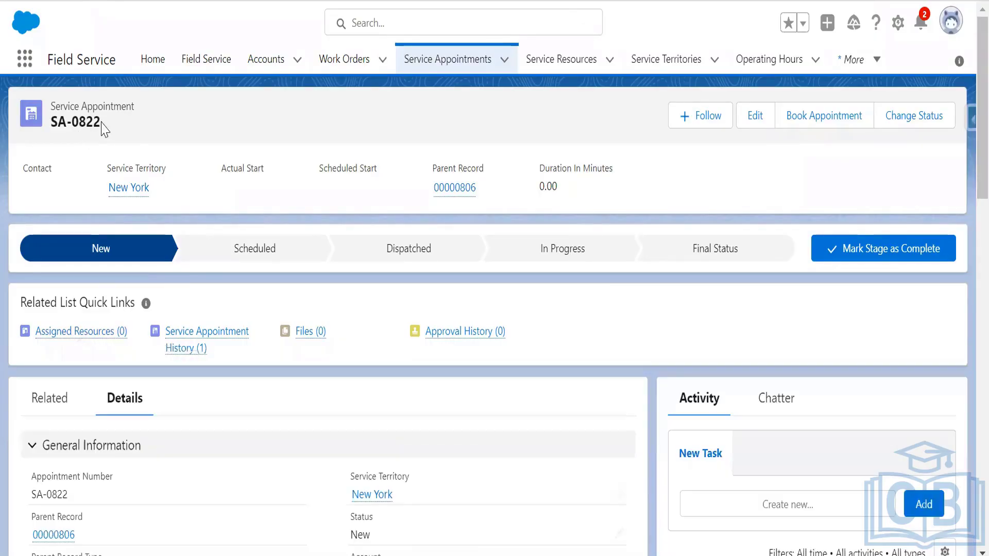
drag(102, 129, 54, 125)
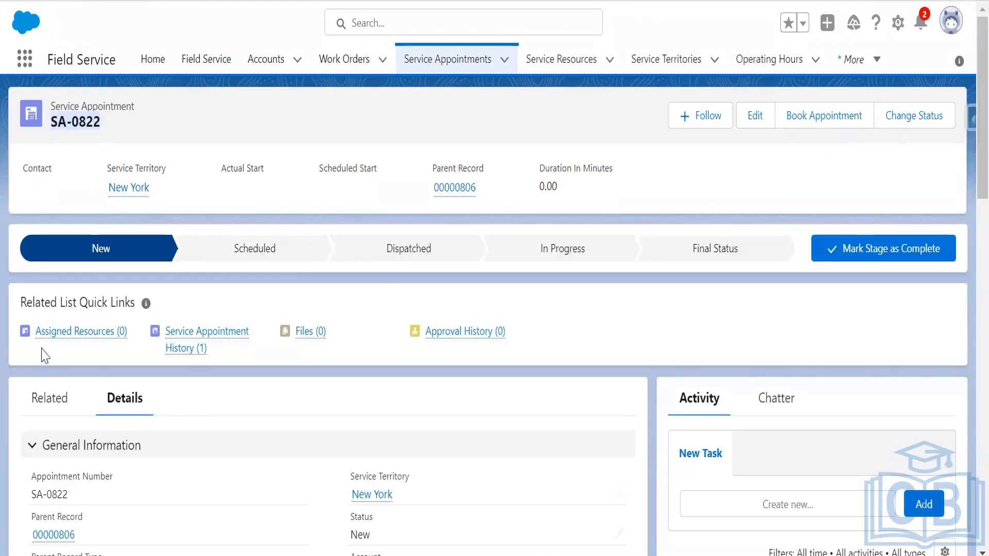
mouse_move(41, 344)
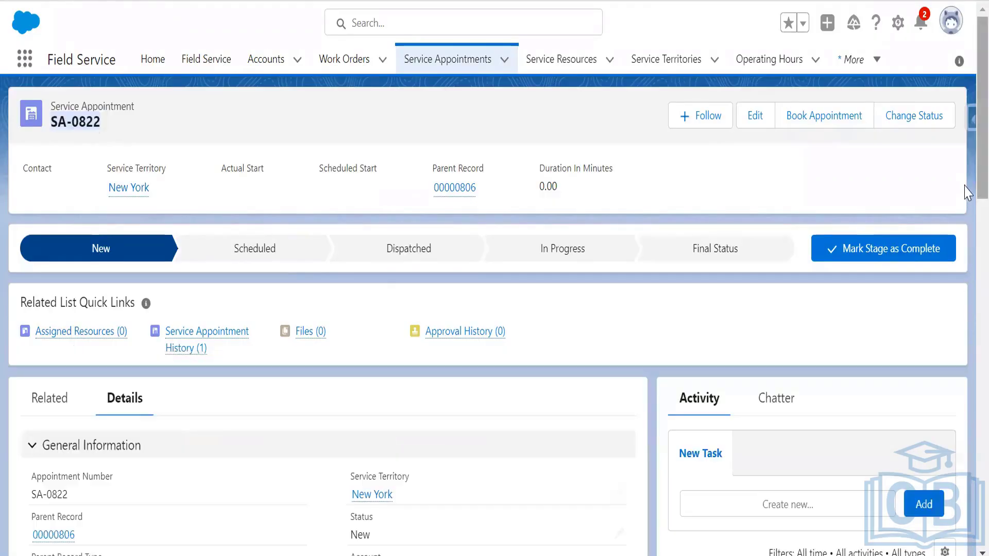
scroll(967, 258, down, 4)
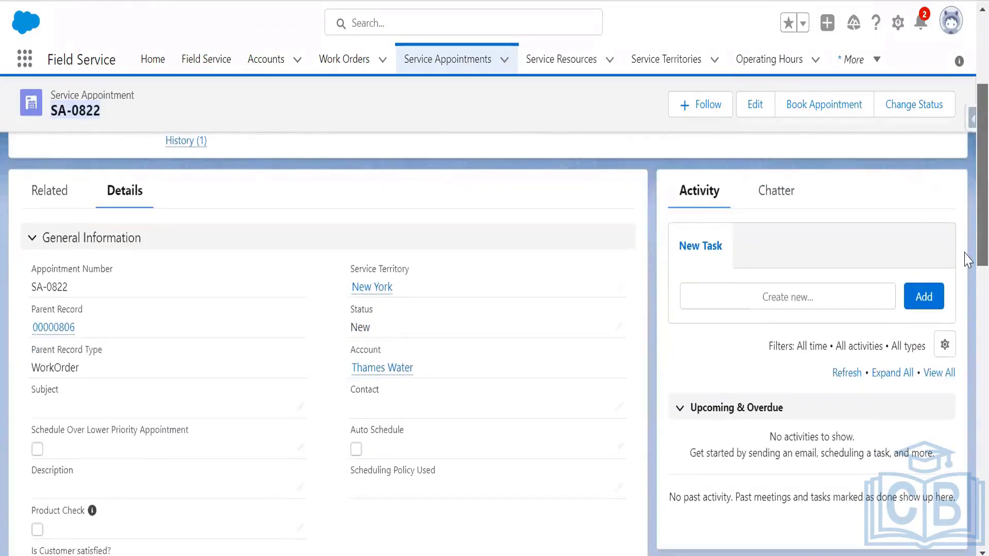
drag(967, 260, 964, 167)
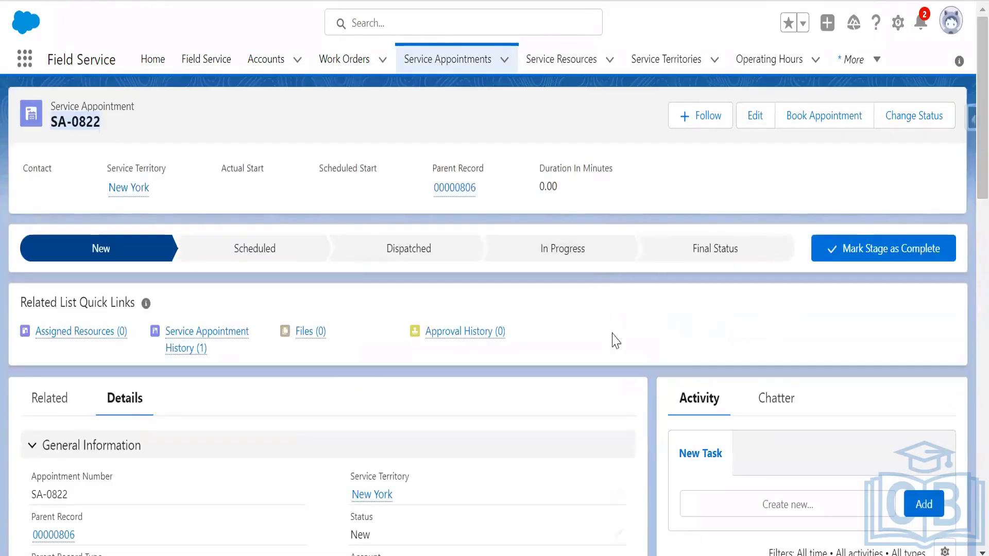
Open the Field Service Gantt and locate service appointment SA-0822 in the list of all service appointments.
key(alt+Tab)
click(432, 555)
right_click(216, 66)
key(Escape)
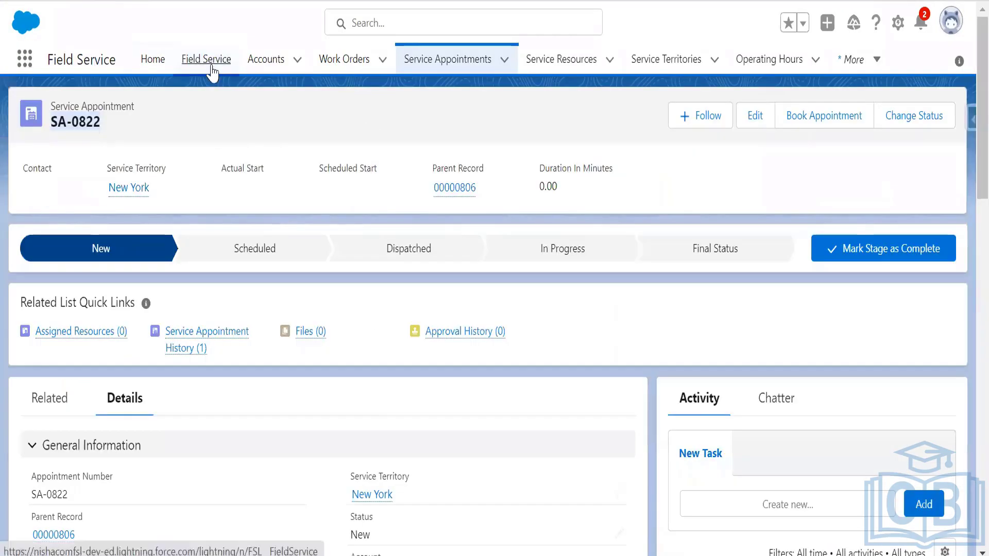
right_click(212, 72)
key(Escape)
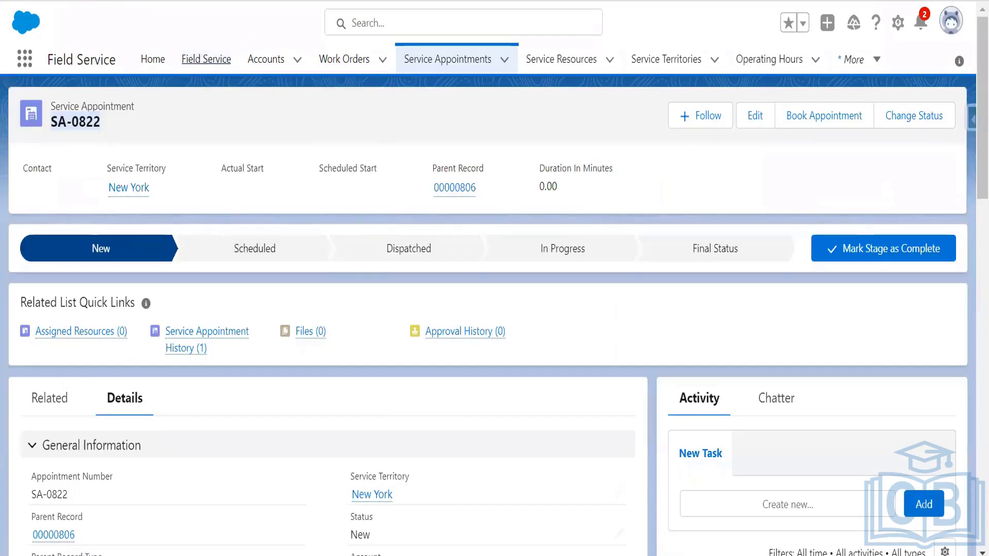
click(206, 59)
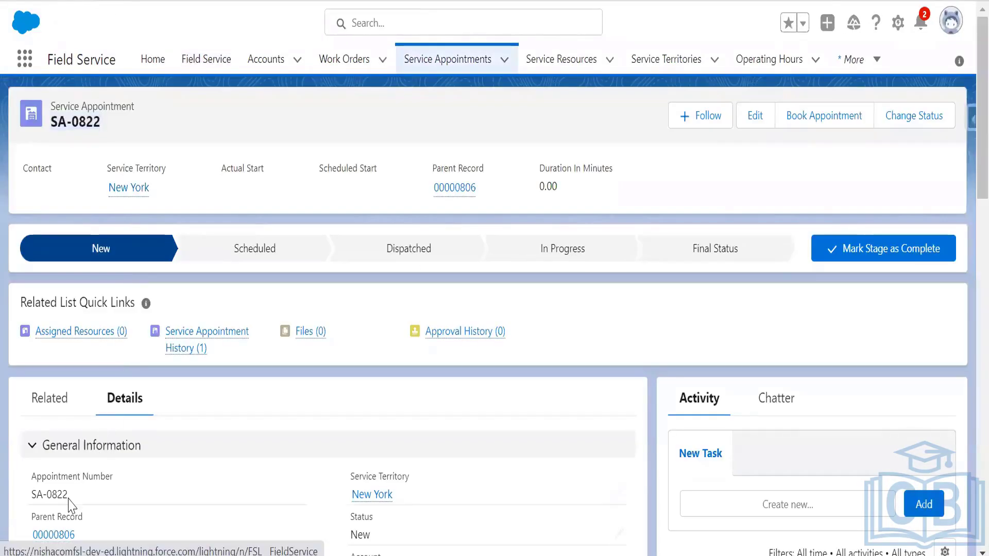
drag(69, 498, 31, 499)
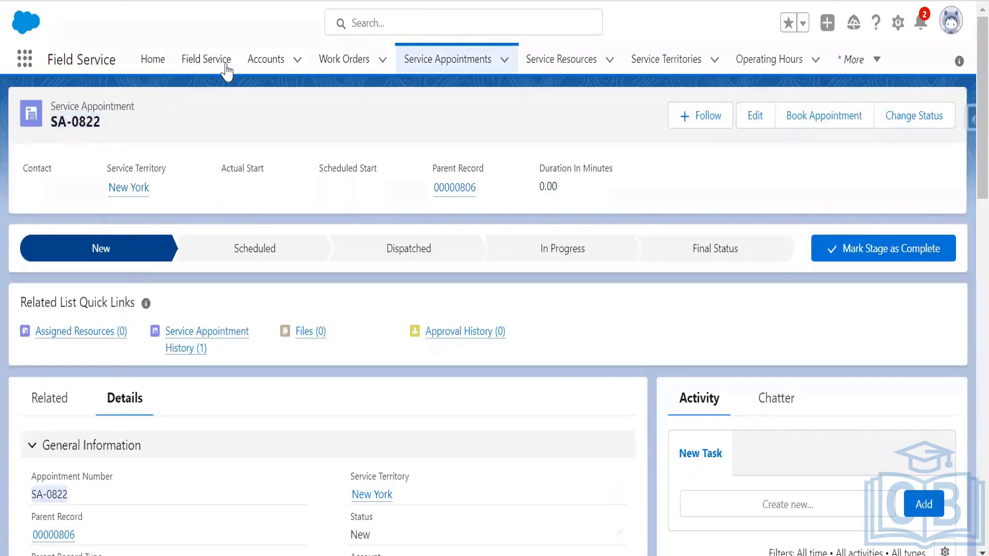
click(206, 60)
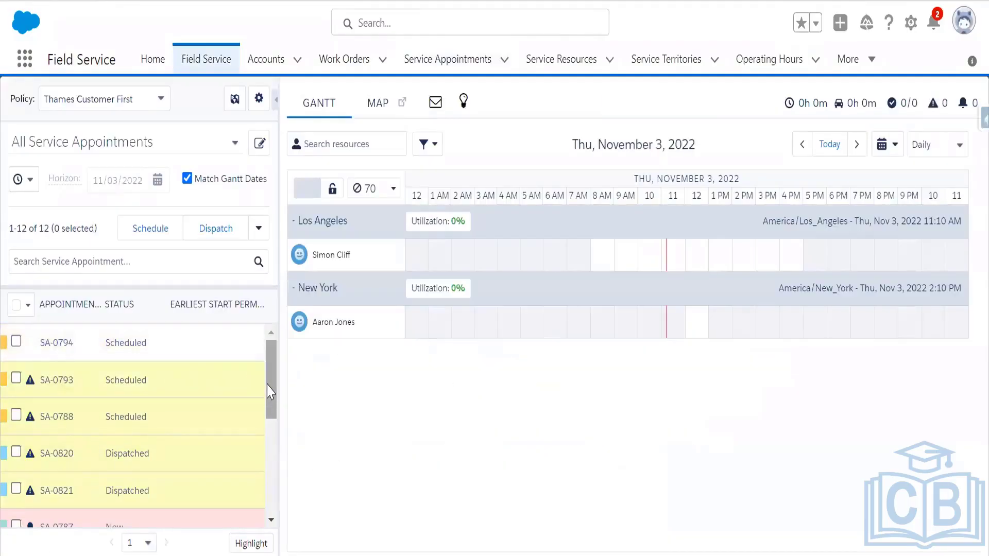
drag(268, 391, 272, 486)
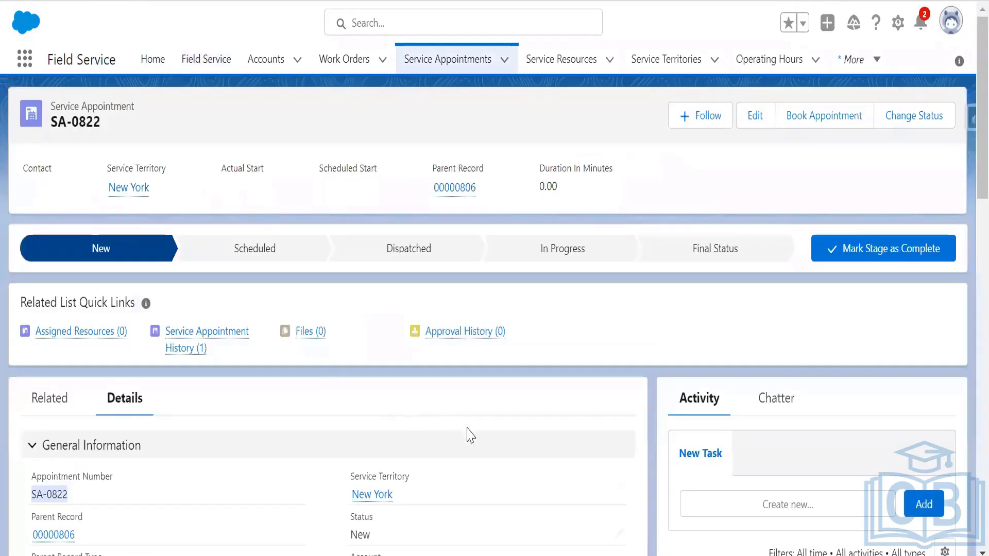
Check the appointment's service territory and schedule SA-0822 on the Gantt for the New York technician at about 12 PM on November 3, 2022.
scroll(419, 423, down, 2)
drag(406, 409, 352, 402)
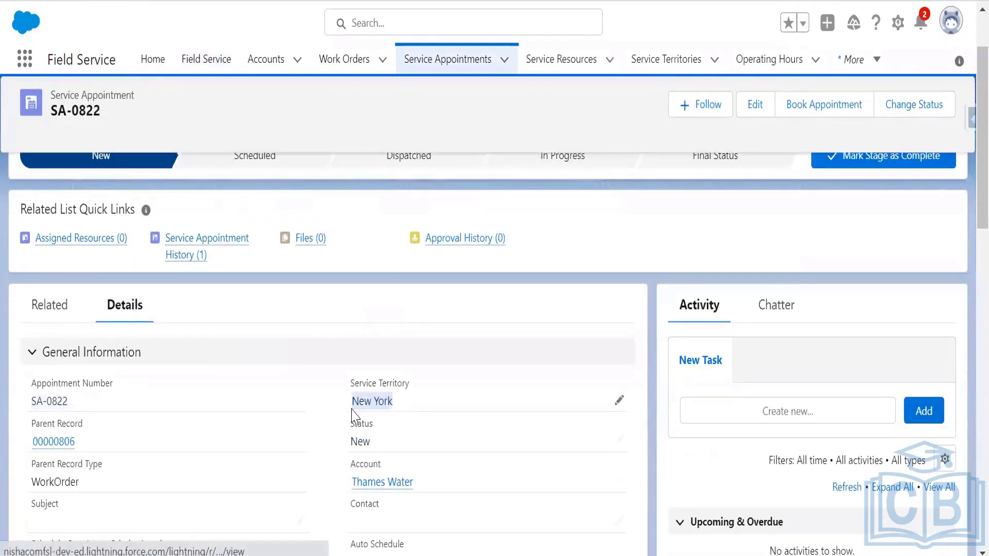
click(227, 68)
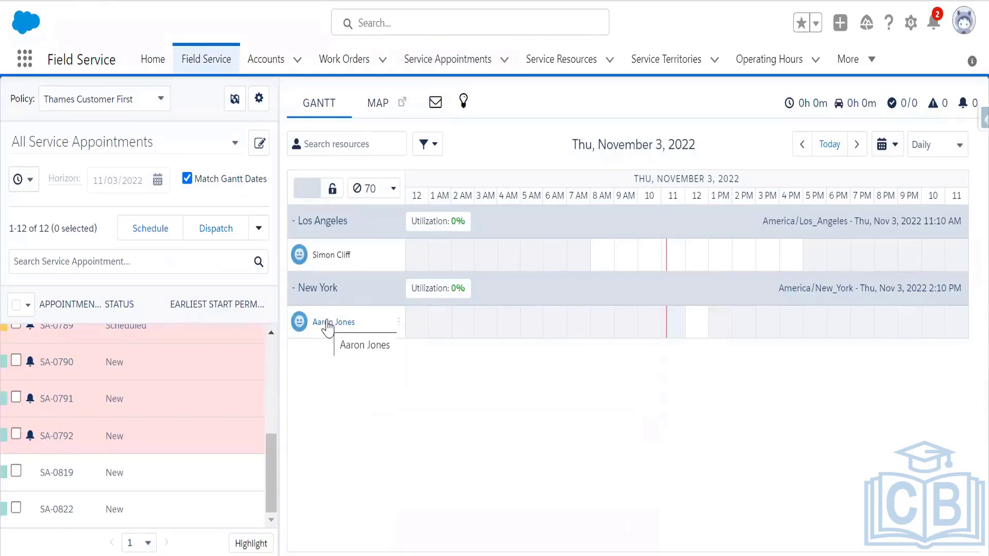
drag(79, 516, 688, 338)
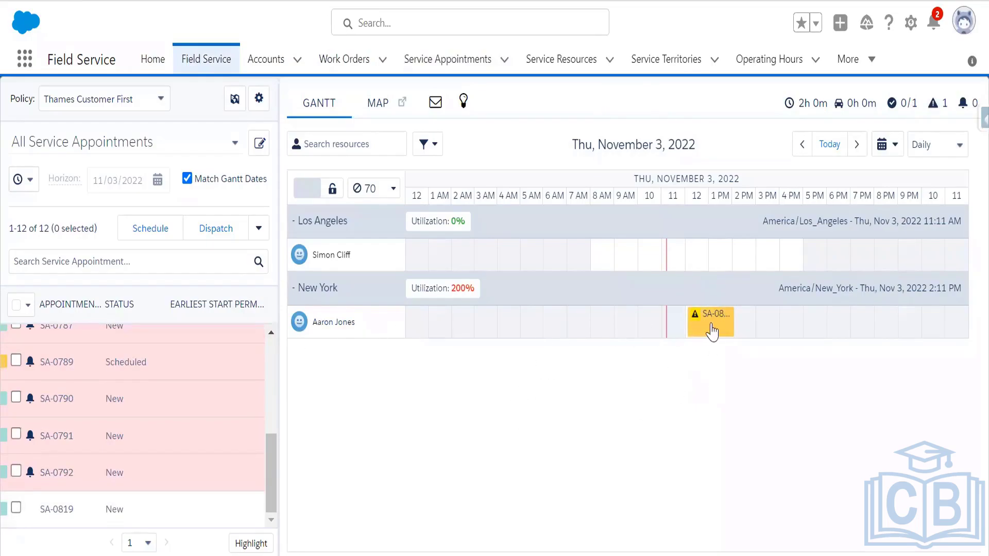
Return to the SA-0822 record, refresh it, and examine its time constraints, scheduled start and scheduled end.
mouse_move(700, 325)
click(77, 1)
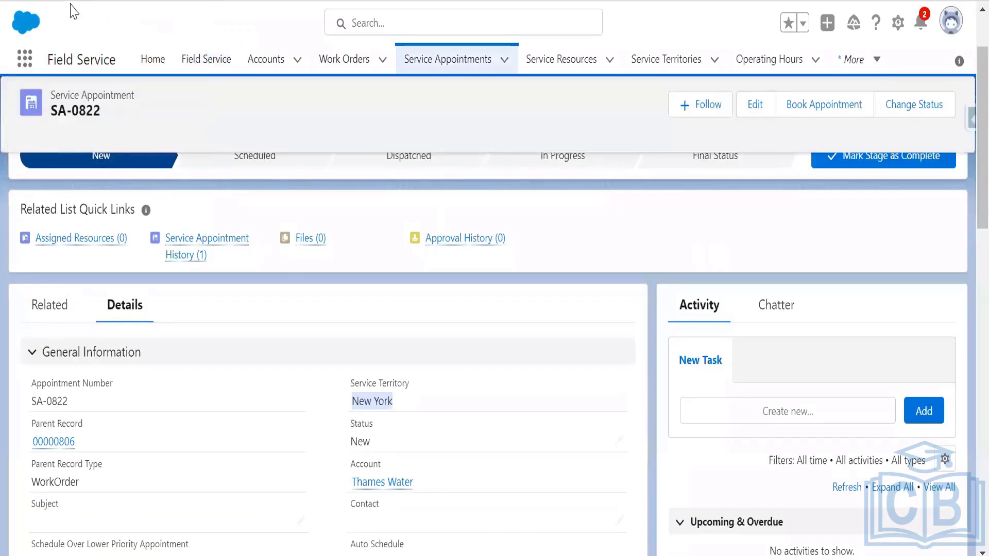
click(71, 0)
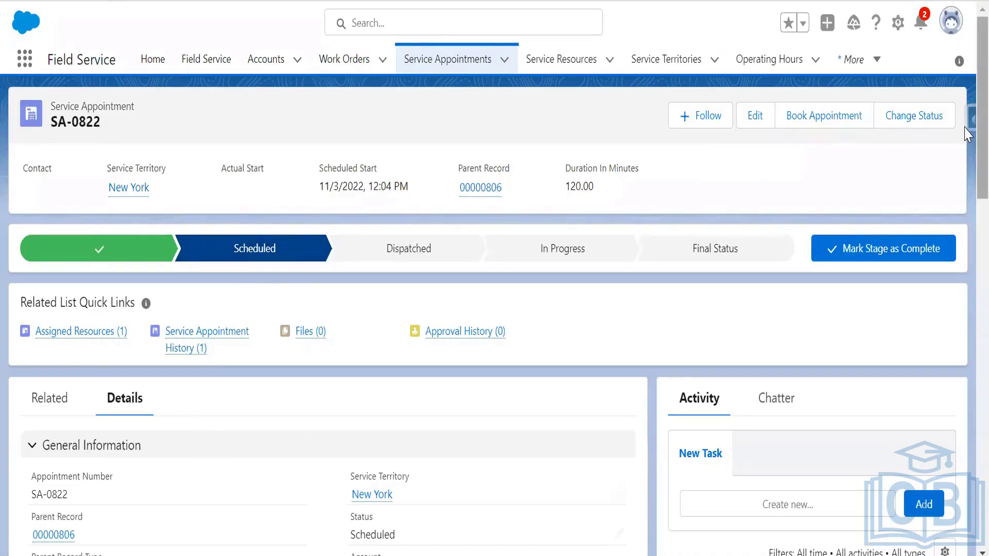
scroll(966, 134, down, 5)
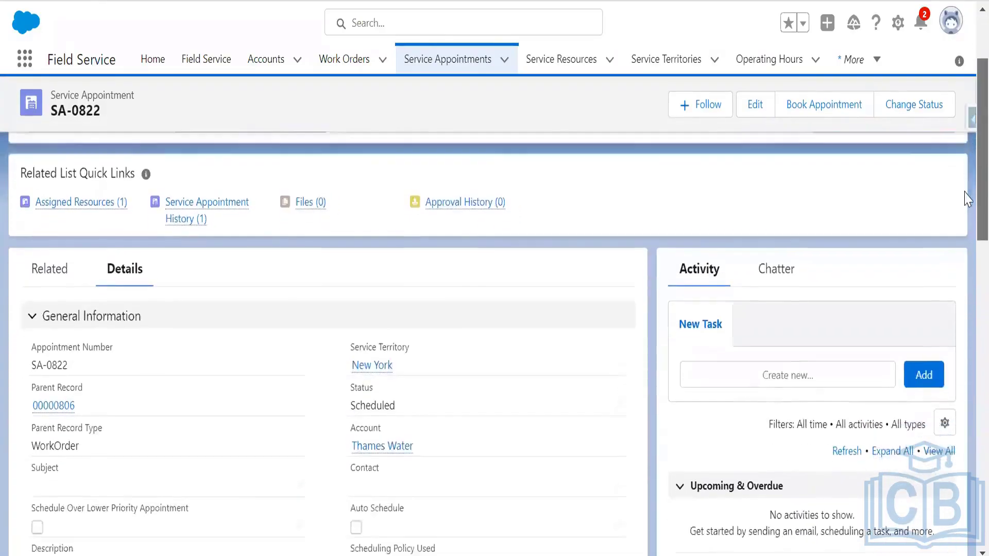
scroll(966, 293, down, 8)
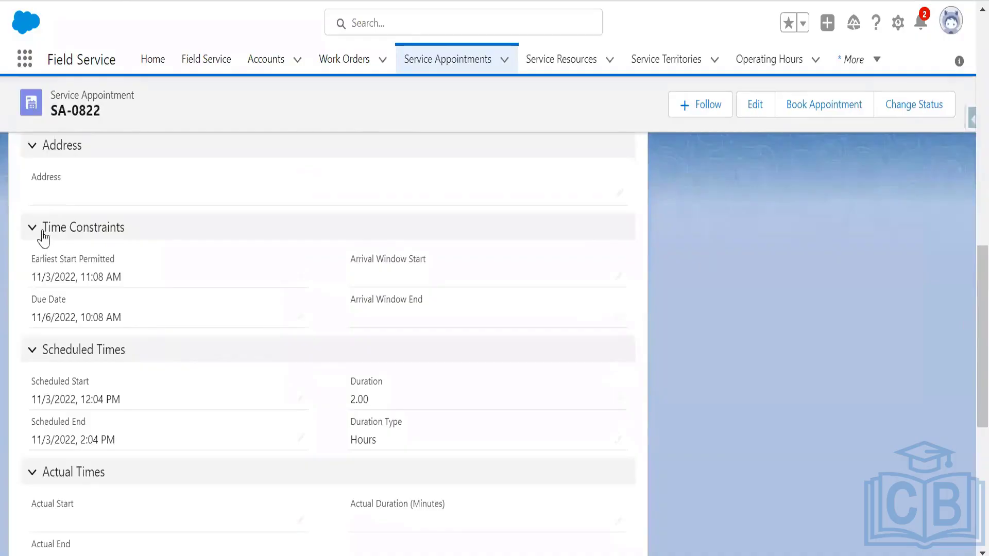
drag(42, 231, 62, 232)
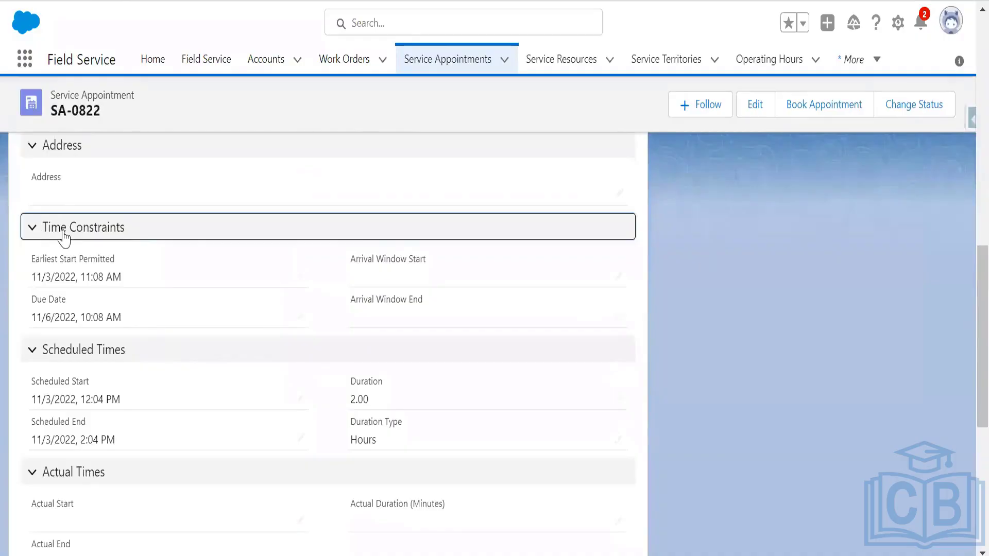
click(127, 234)
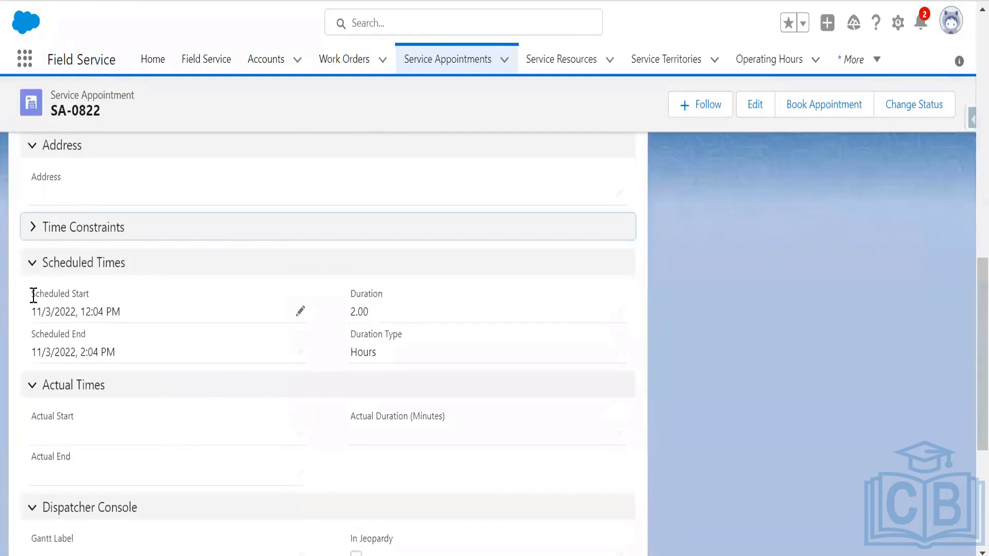
drag(30, 295, 88, 292)
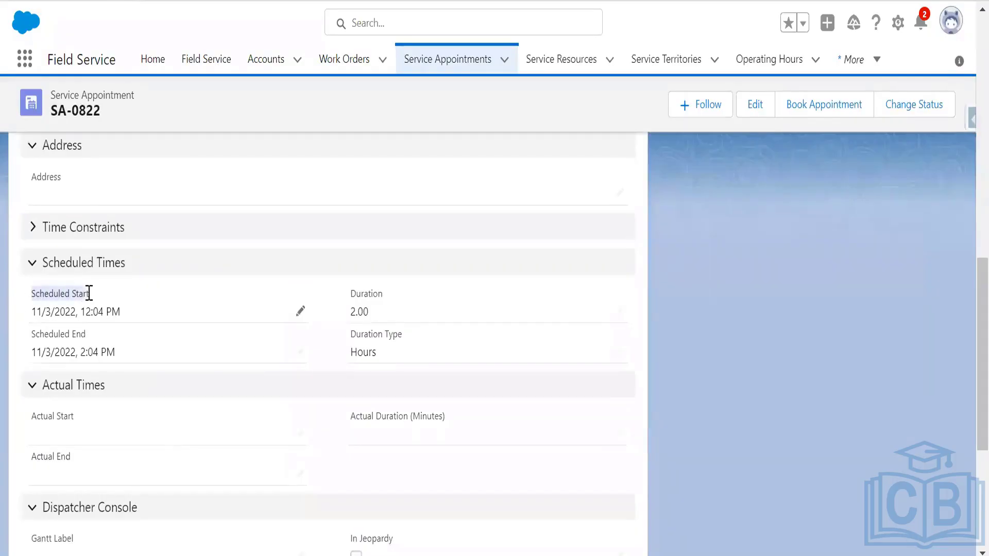
drag(31, 336, 88, 336)
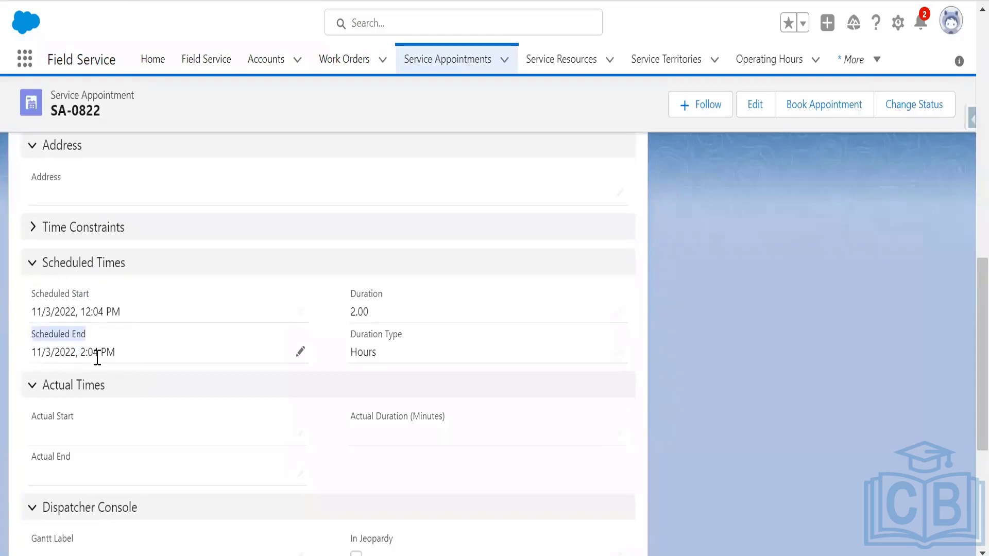
scroll(611, 345, up, 10)
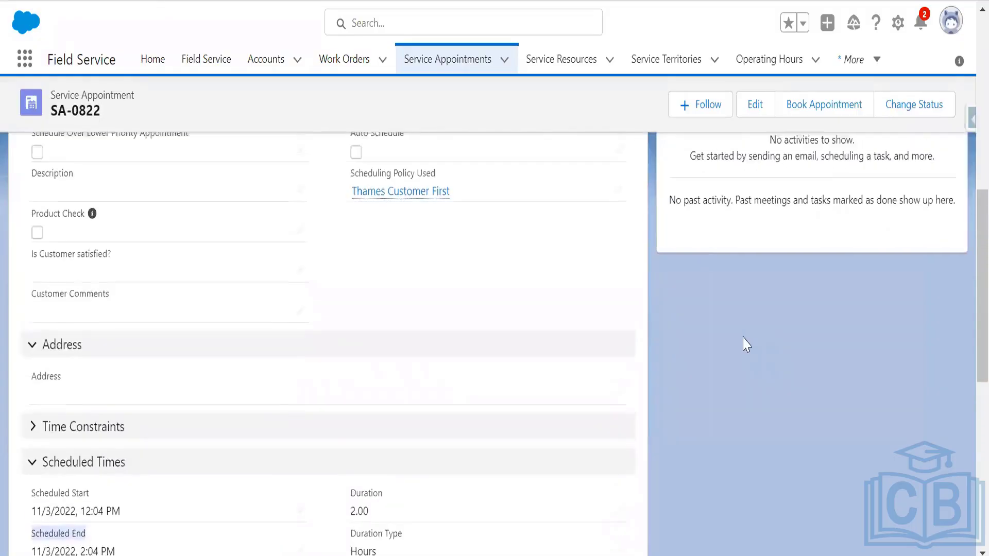
scroll(746, 344, up, 5)
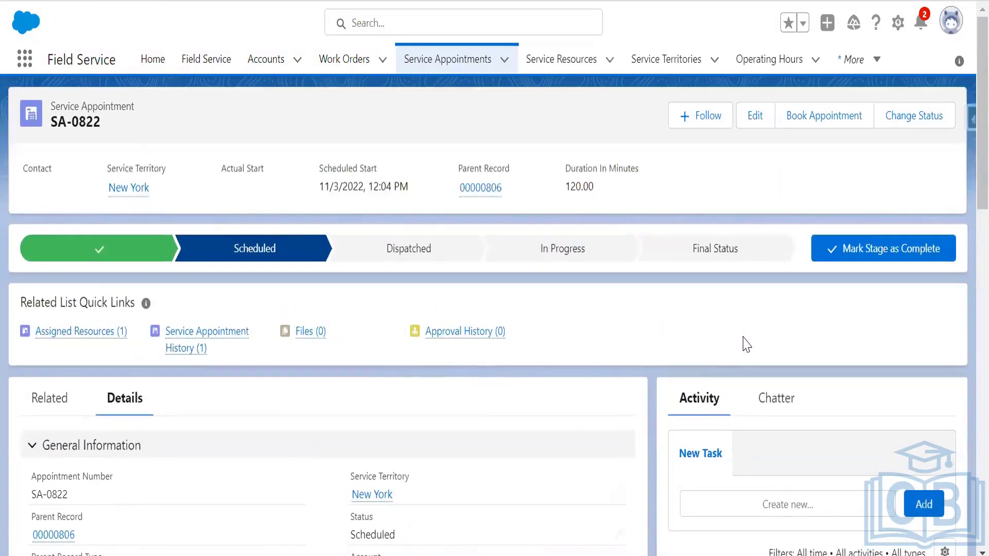